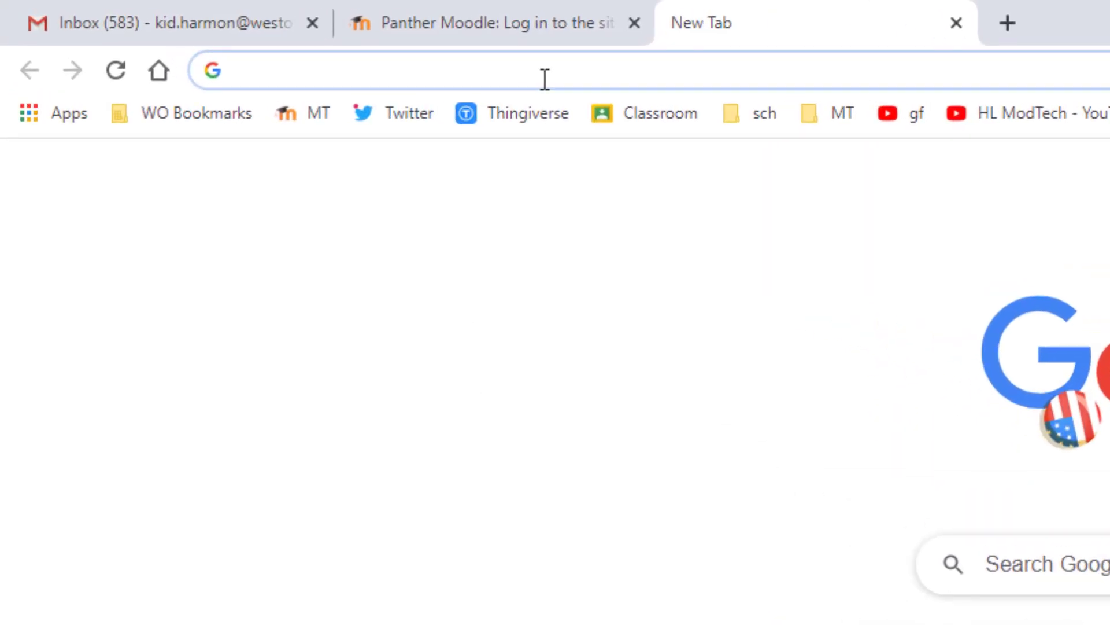
Open my.sketchup.com and sign in with the Google account.
{"action": "type", "text": "my."}
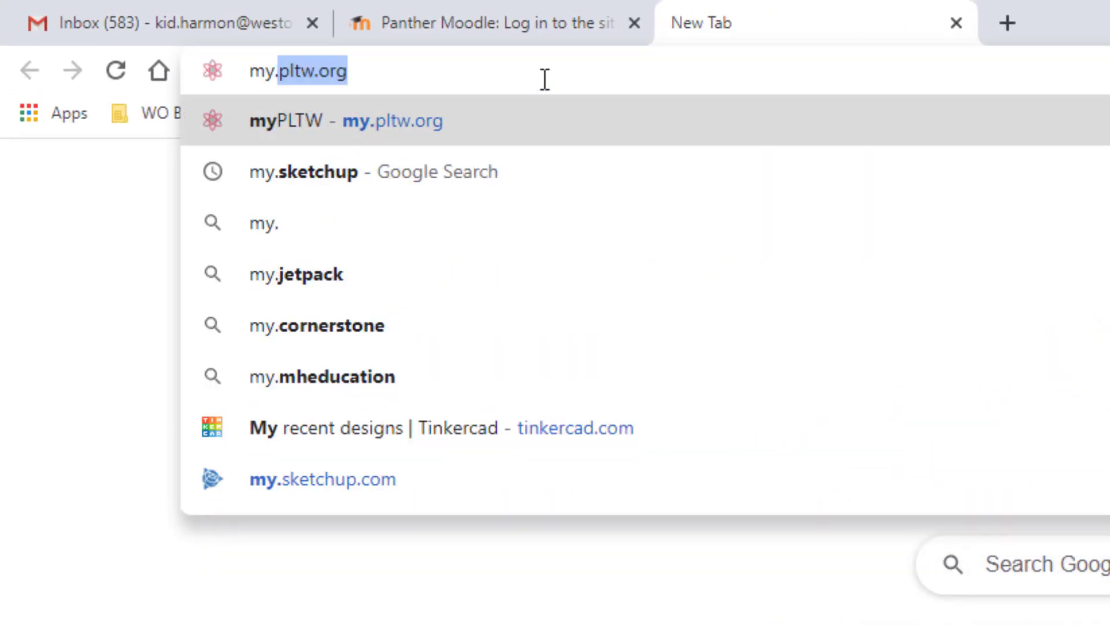
{"action": "type", "text": "sketchup"}
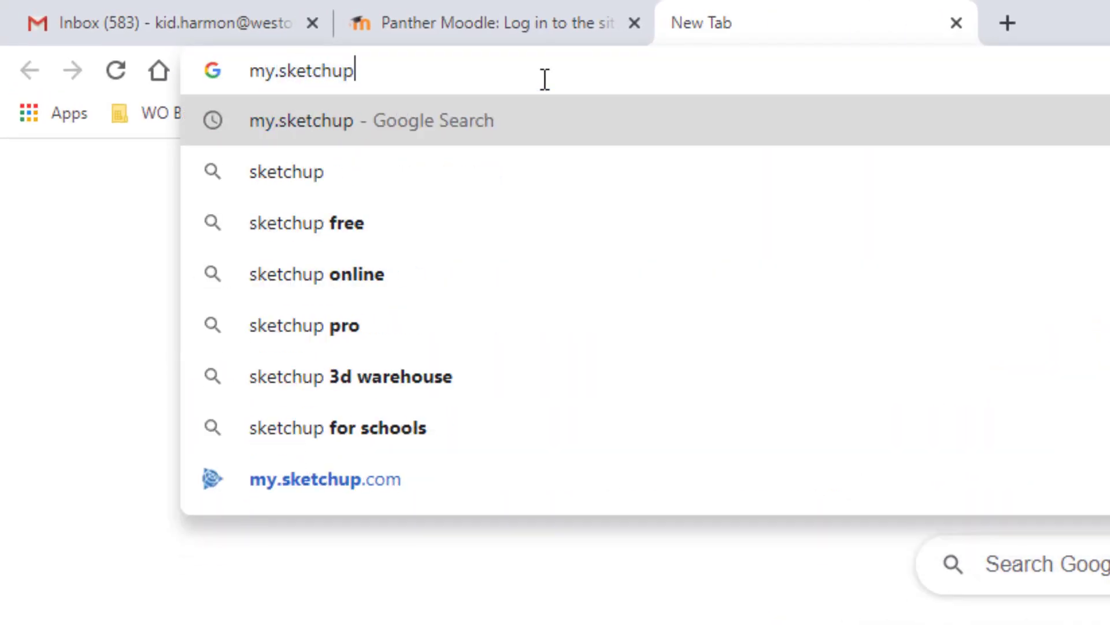
{"action": "type", "text": ".com"}
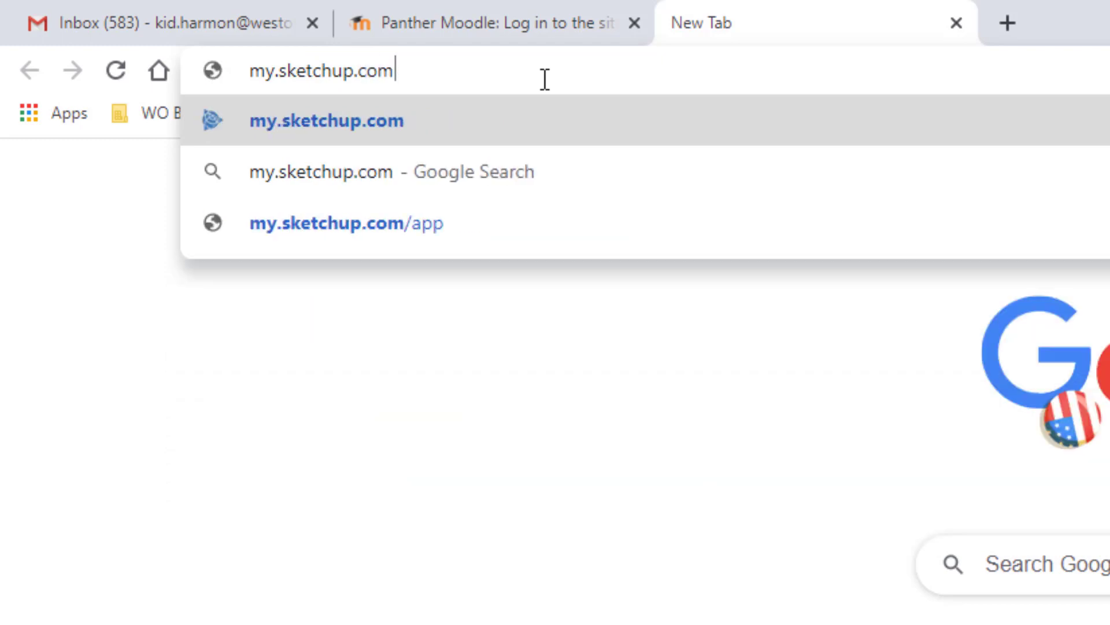
{"action": "key", "text": "Return"}
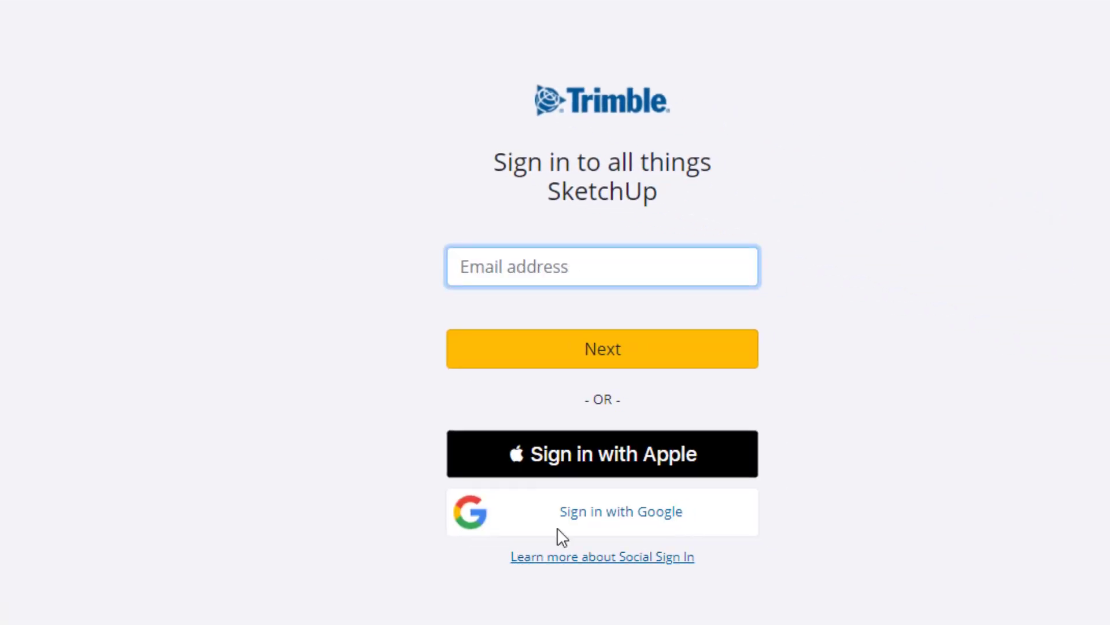
{"action": "left_click", "coordinate": [577, 510]}
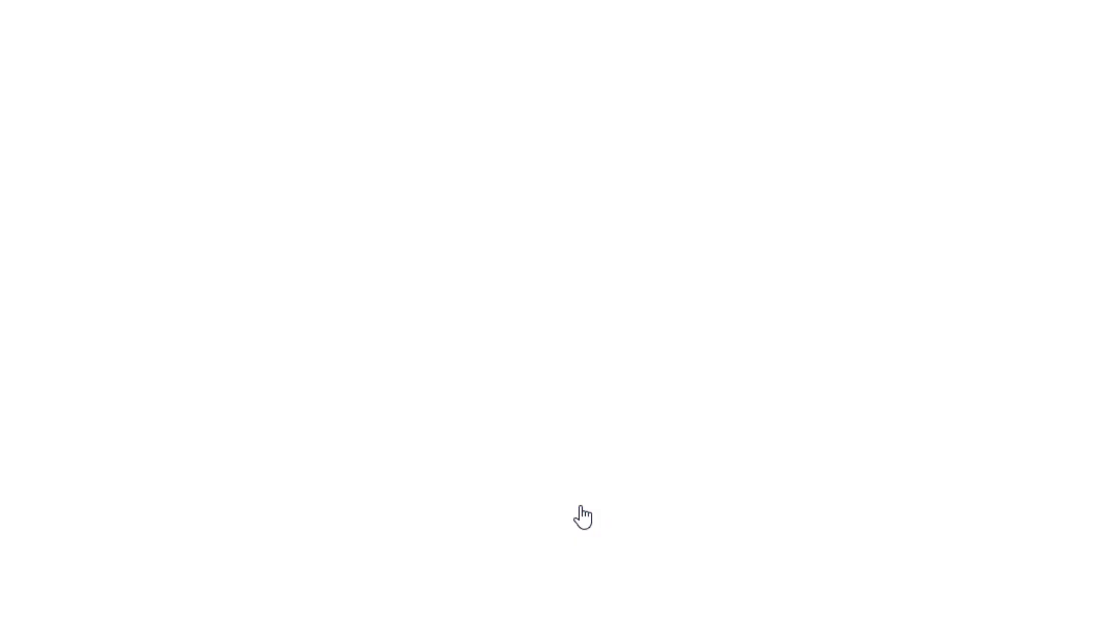
{"action": "left_click", "coordinate": [467, 428]}
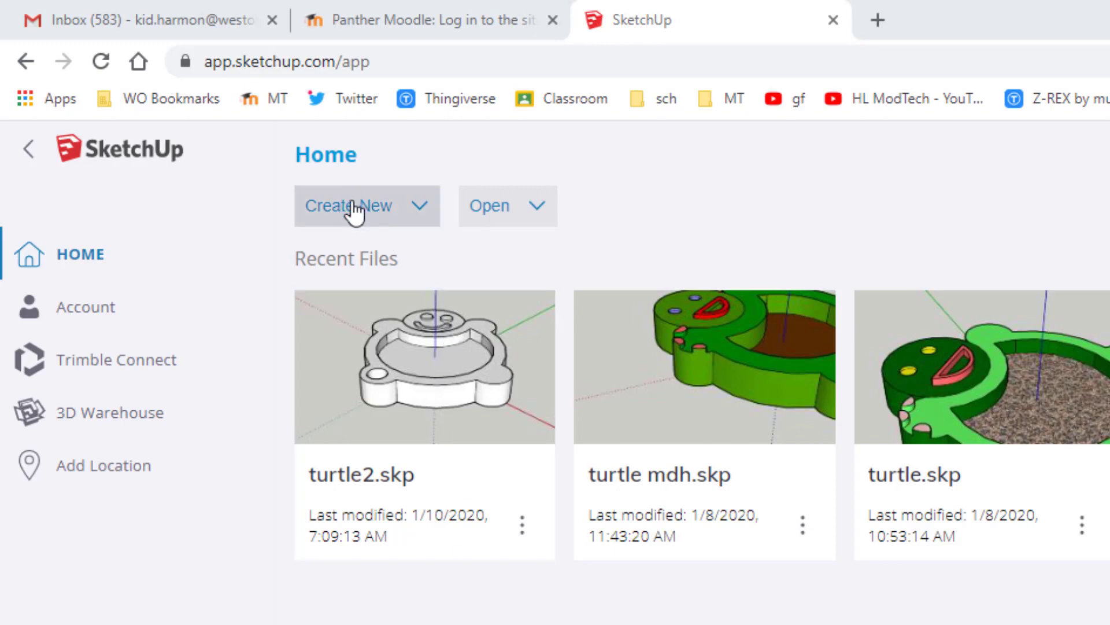
Create a new model from the Simple Template - Feet and Inches and delete the default human figure.
{"action": "left_click", "coordinate": [354, 215]}
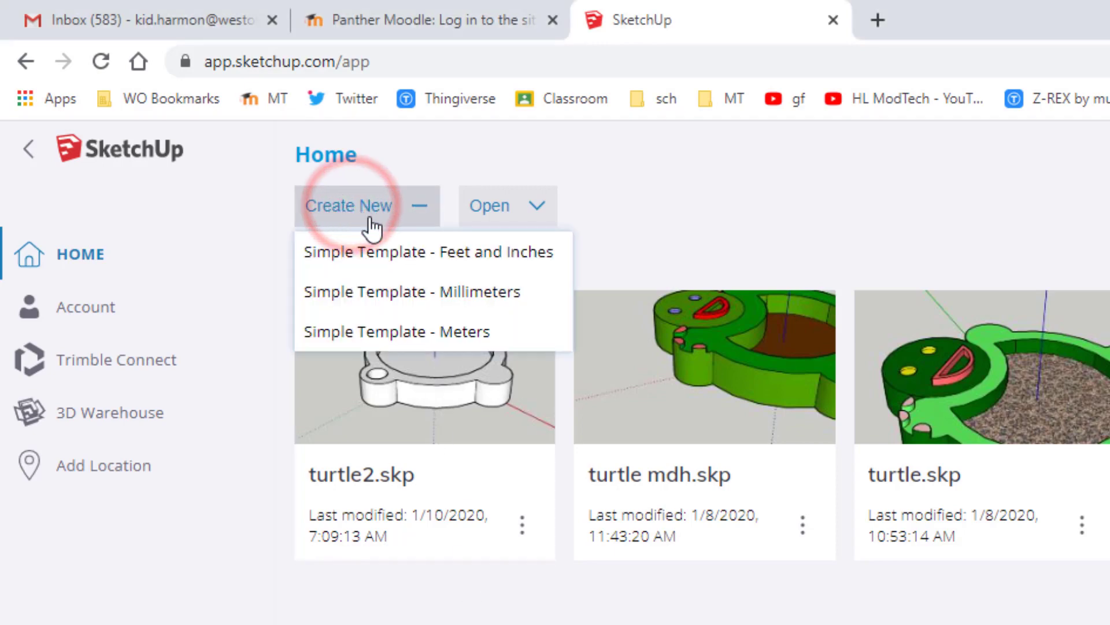
{"action": "left_click", "coordinate": [376, 254]}
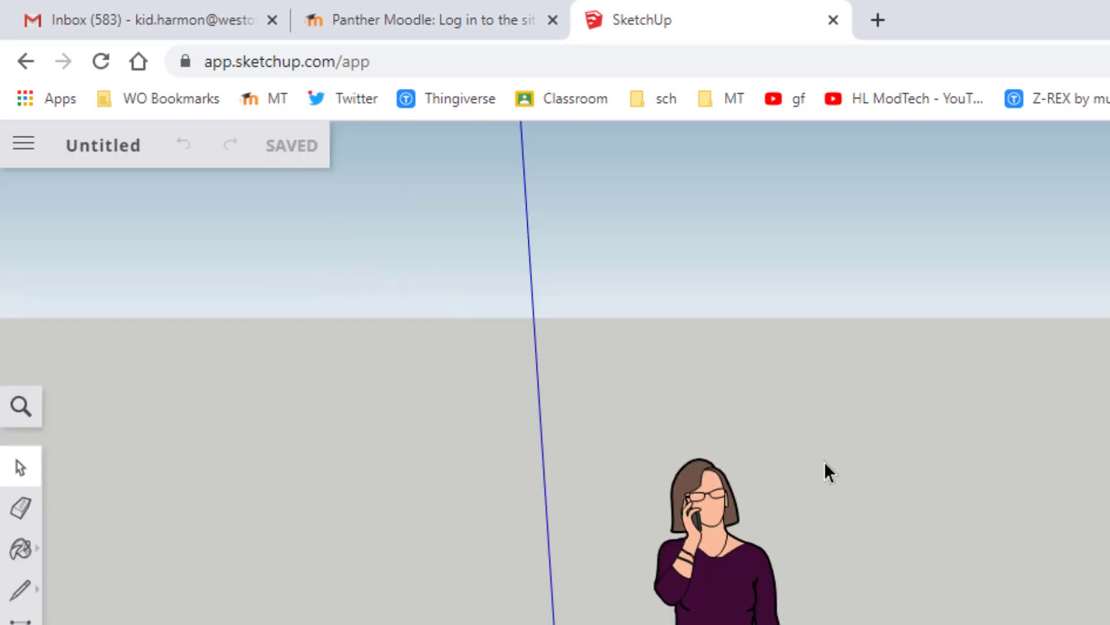
{"action": "left_click", "coordinate": [497, 460]}
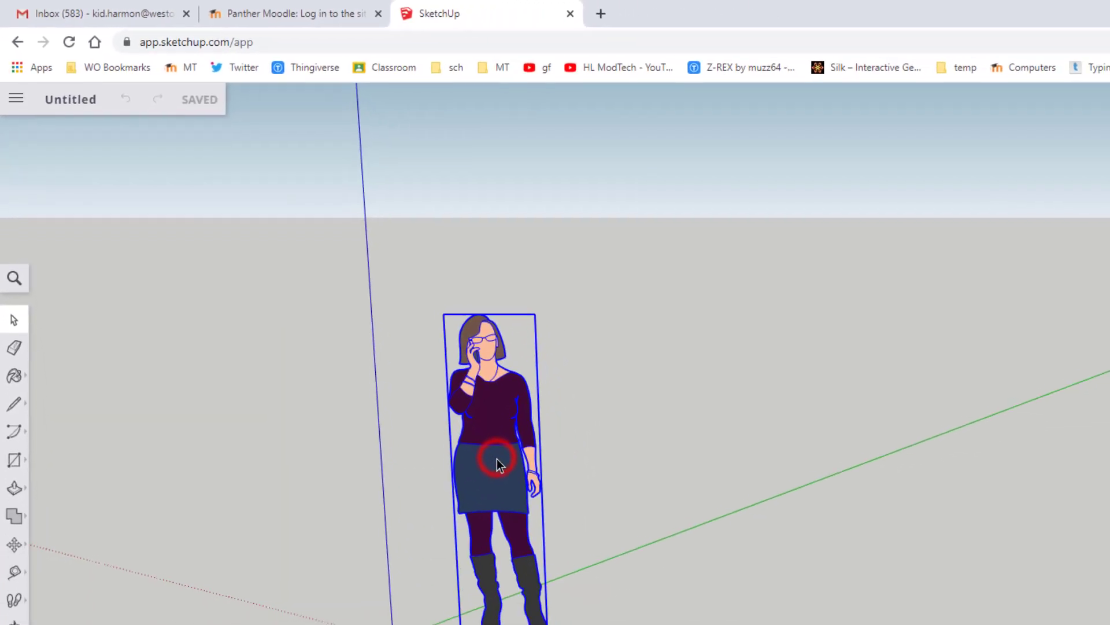
{"action": "key", "text": "Delete"}
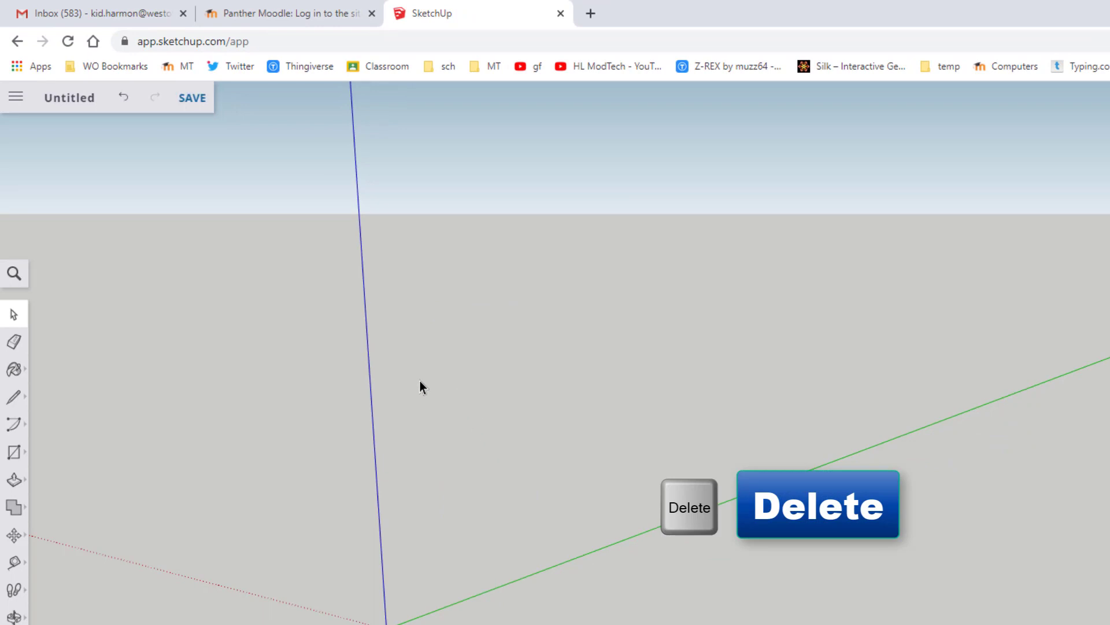
Save the model as "house mdh" in the SketchUp project.
{"action": "left_click", "coordinate": [58, 100]}
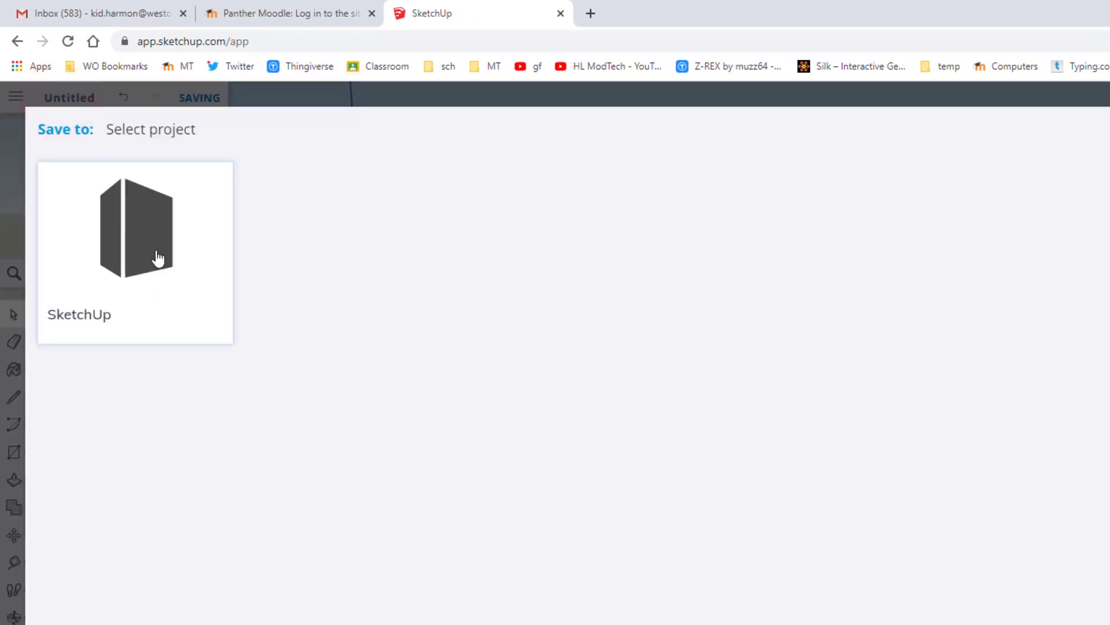
{"action": "left_click", "coordinate": [139, 250]}
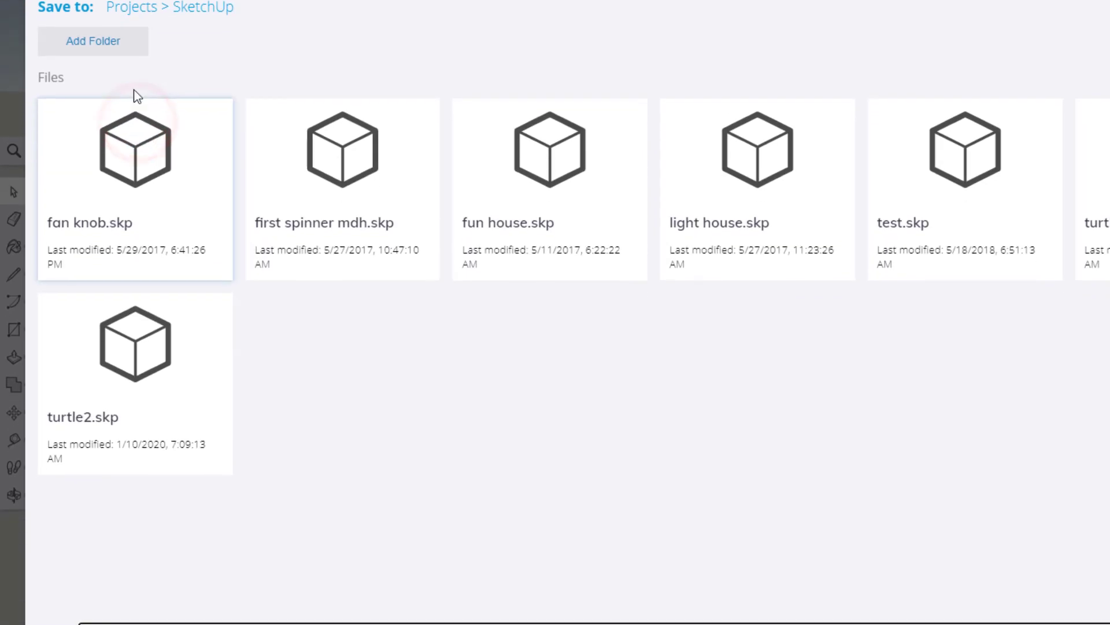
{"action": "left_click", "coordinate": [315, 588]}
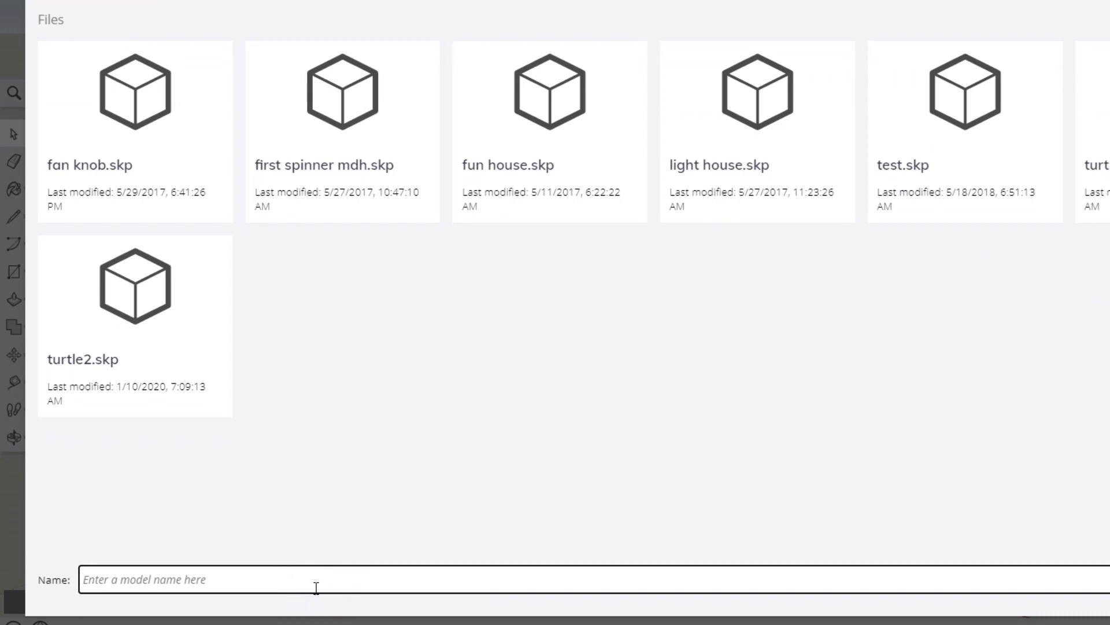
{"action": "type", "text": "house md"}
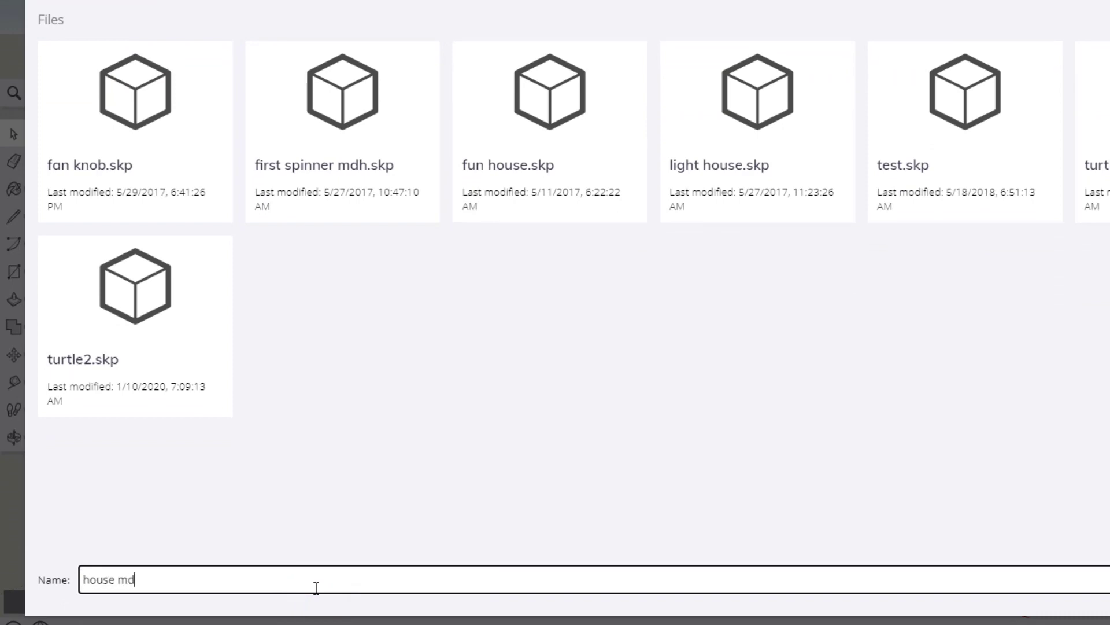
{"action": "type", "text": "h"}
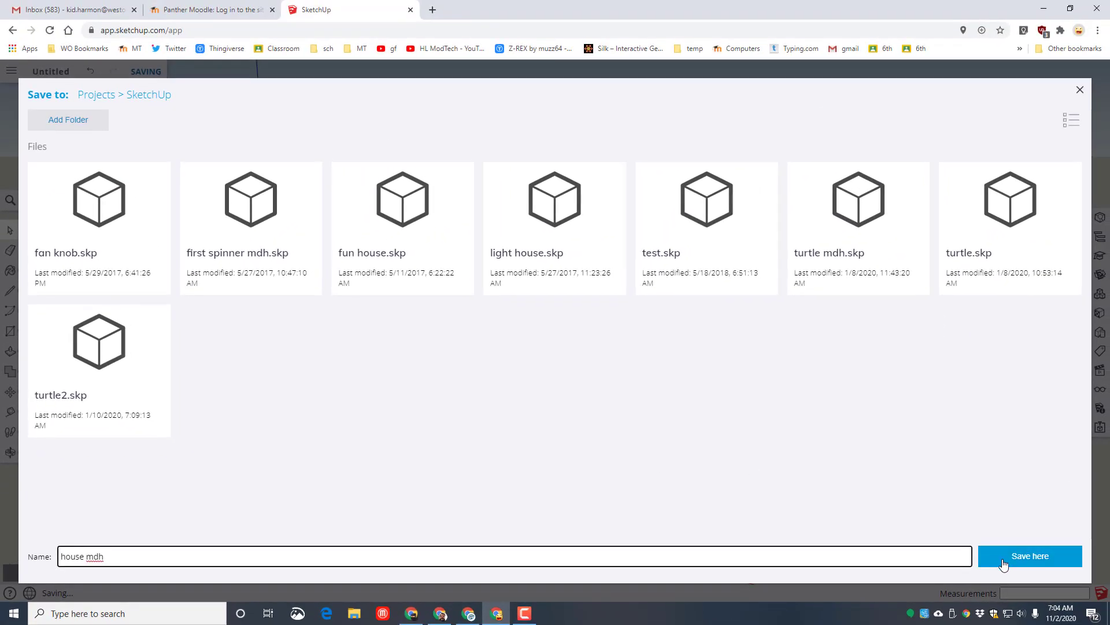
{"action": "left_click", "coordinate": [1004, 560]}
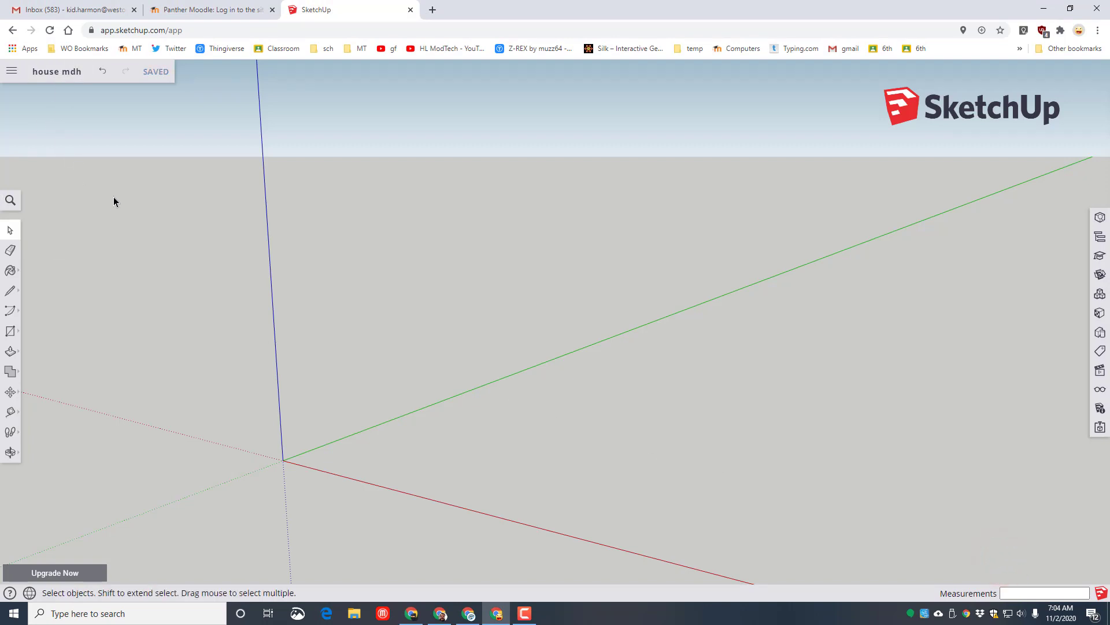
Increase the browser's page zoom by three levels to enlarge the modelling interface.
{"action": "key", "text": "ctrl+plus"}
{"action": "key", "text": "ctrl+plus"}
{"action": "key", "text": "ctrl+plus"}
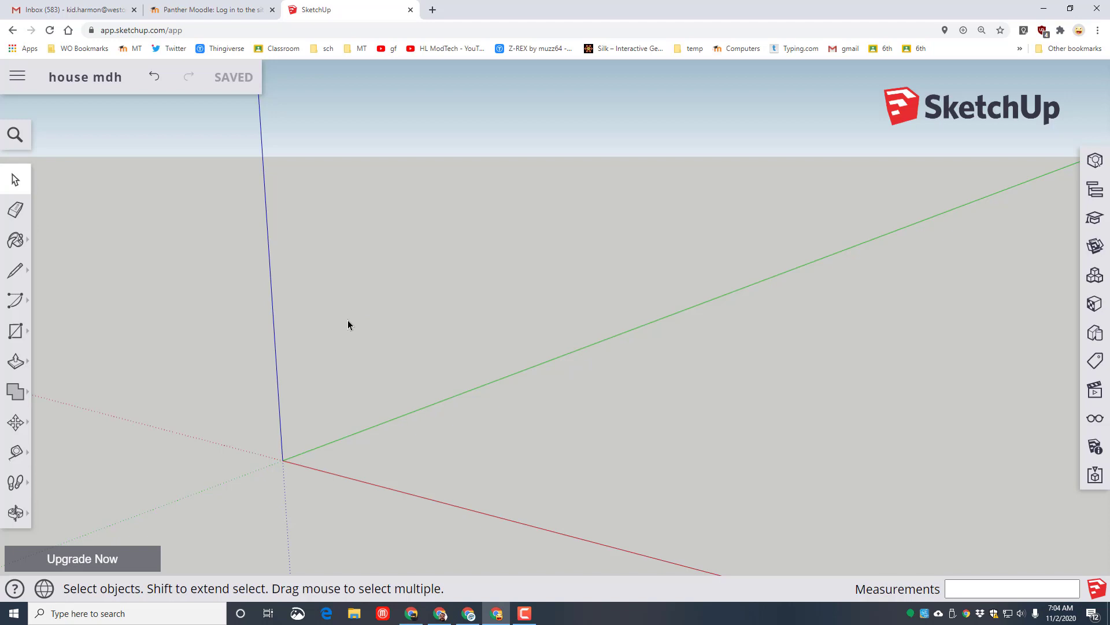
Draw a ground rectangle from the origin, about 24' 6" along the red axis and 46' 10" along the green axis.
{"action": "scroll", "coordinate": [348, 321], "scroll_direction": "down", "scroll_amount": 3}
{"action": "scroll", "coordinate": [366, 281], "scroll_direction": "down", "scroll_amount": 1}
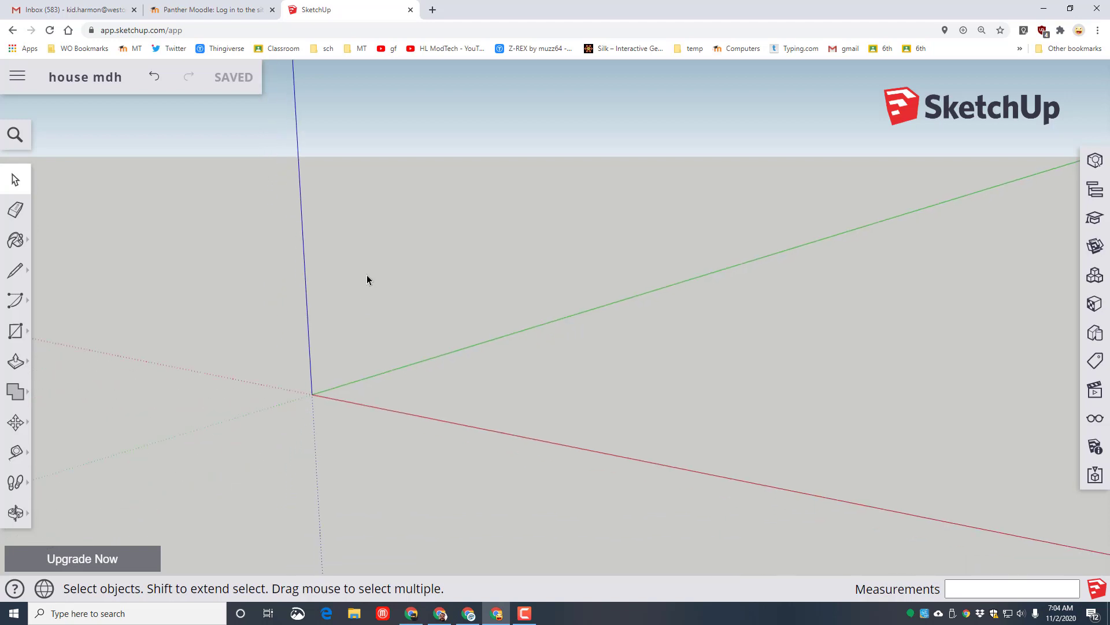
{"action": "scroll", "coordinate": [390, 305], "scroll_direction": "down", "scroll_amount": 1}
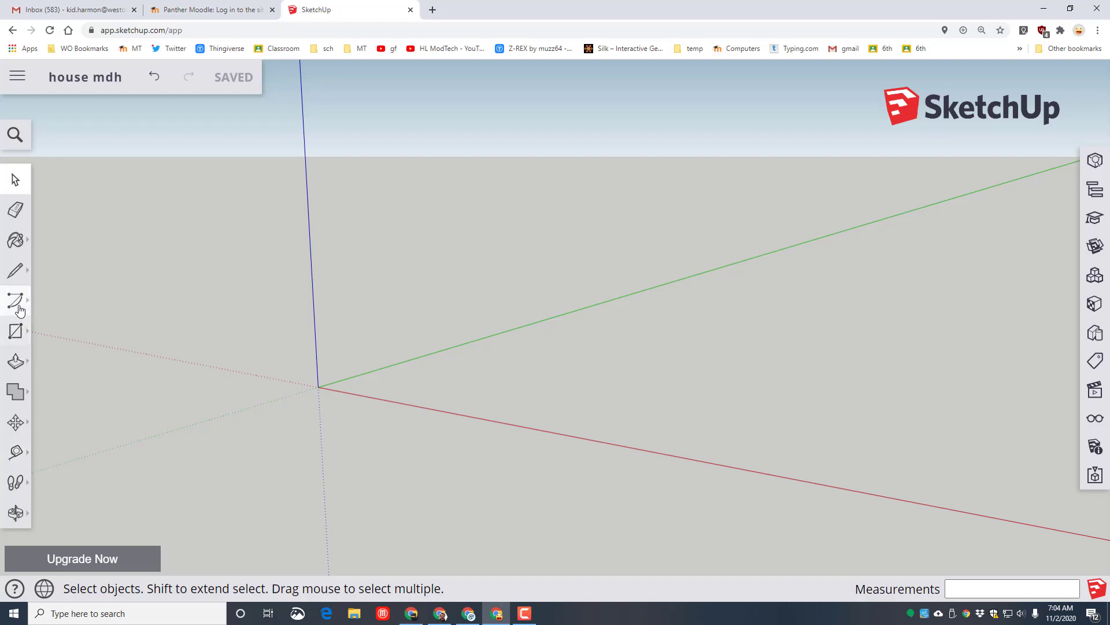
{"action": "left_click", "coordinate": [15, 331]}
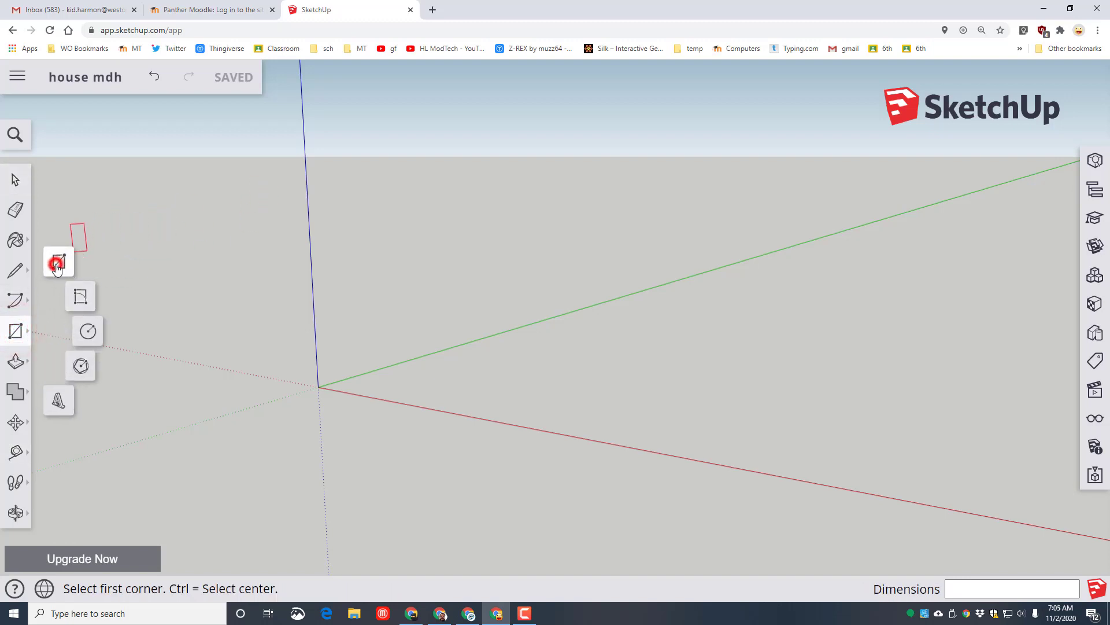
{"action": "left_click", "coordinate": [56, 265]}
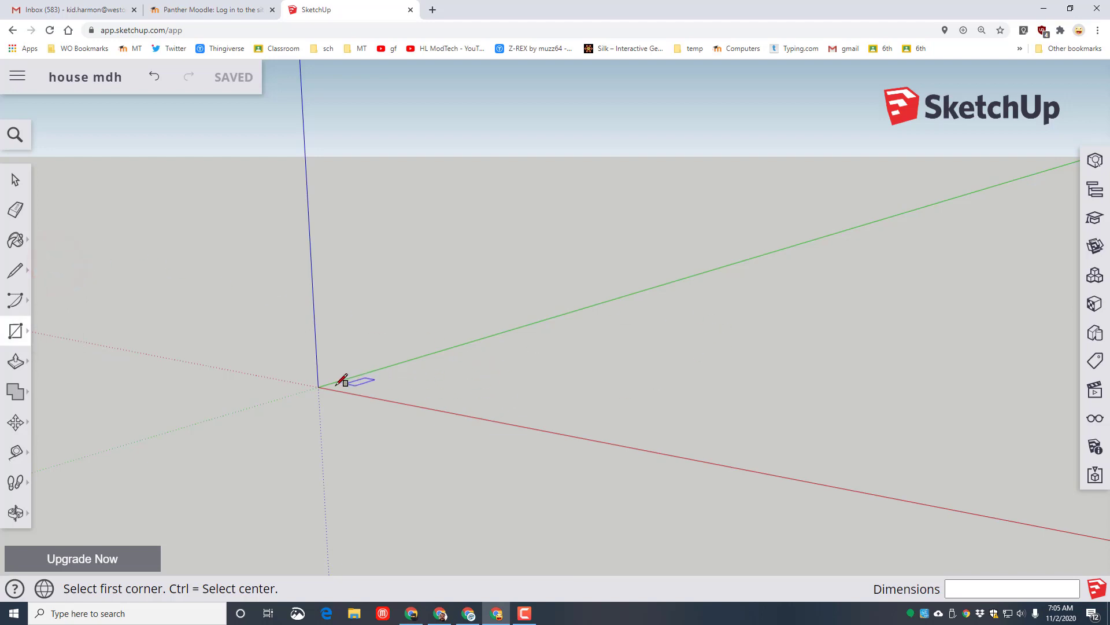
{"action": "left_click", "coordinate": [318, 387]}
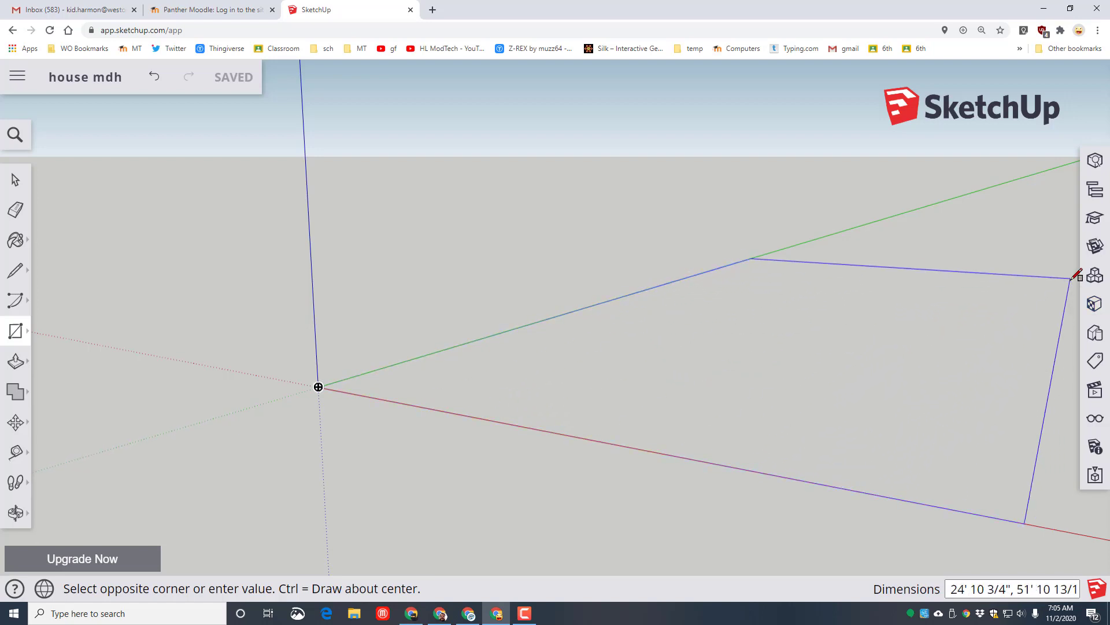
{"action": "left_click", "coordinate": [1064, 283]}
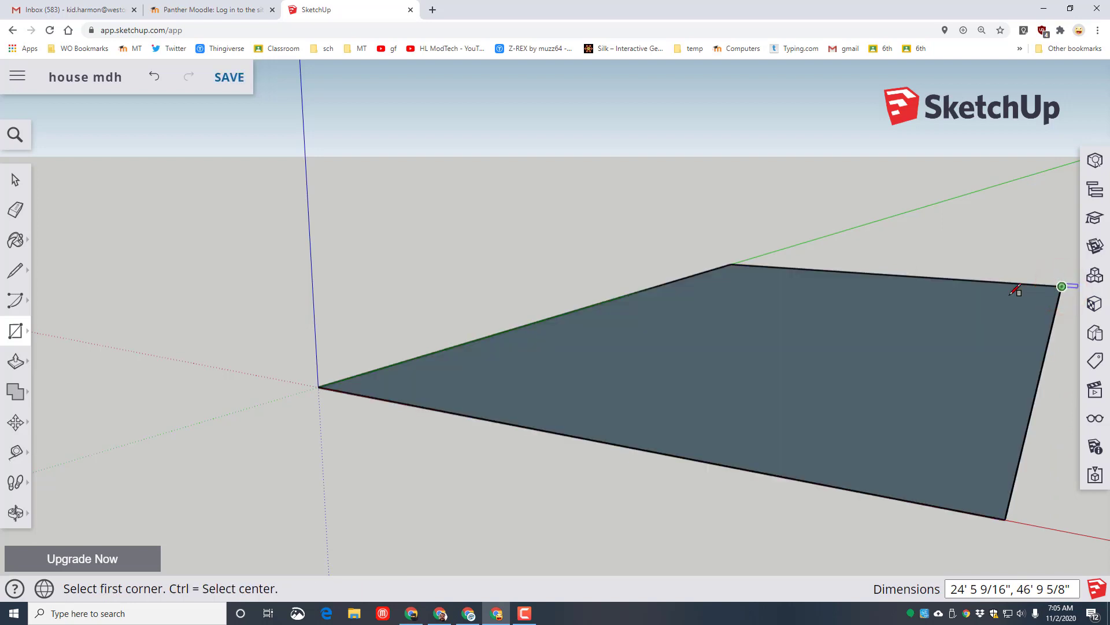
Dimension the rectangle's edge along the red axis, placing the dimension just outside the face.
{"action": "scroll", "coordinate": [665, 373], "scroll_direction": "down", "scroll_amount": 2}
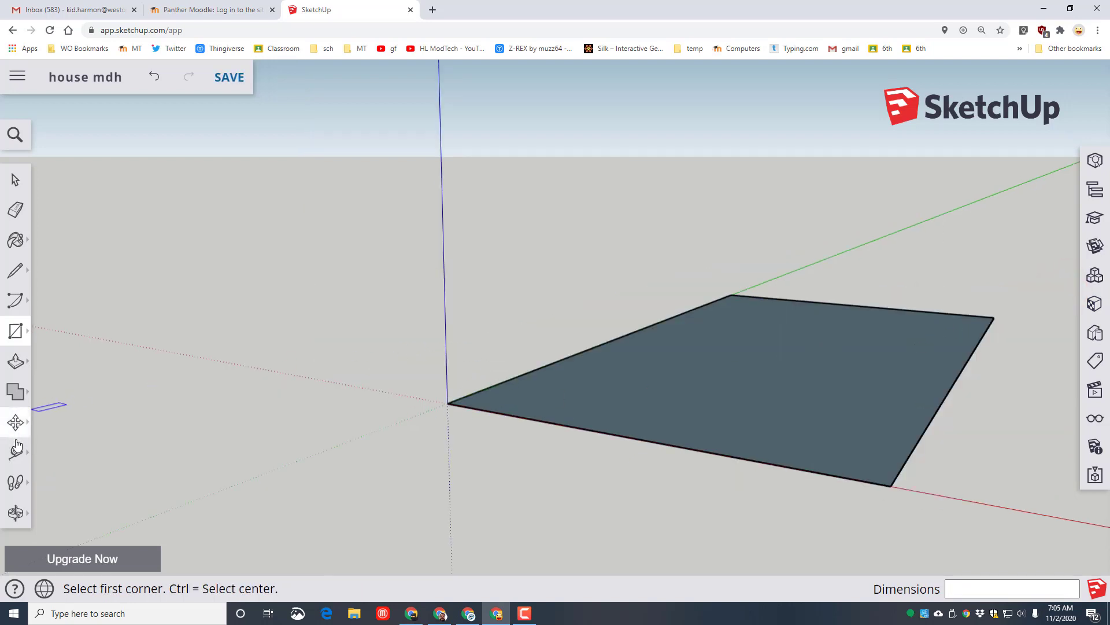
{"action": "left_click", "coordinate": [16, 454]}
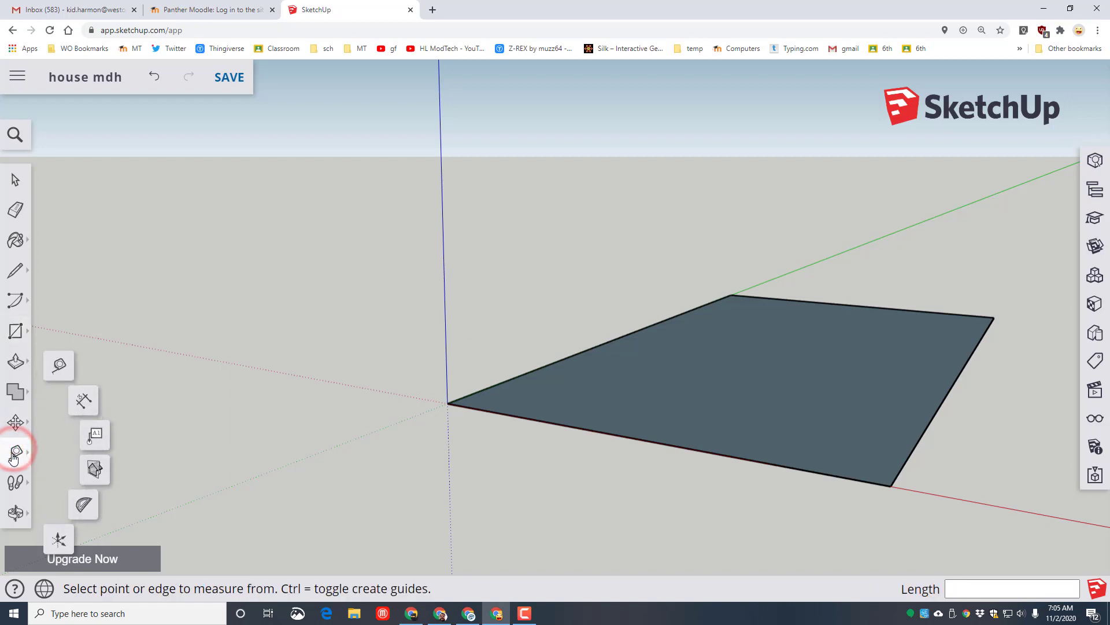
{"action": "left_click", "coordinate": [85, 403]}
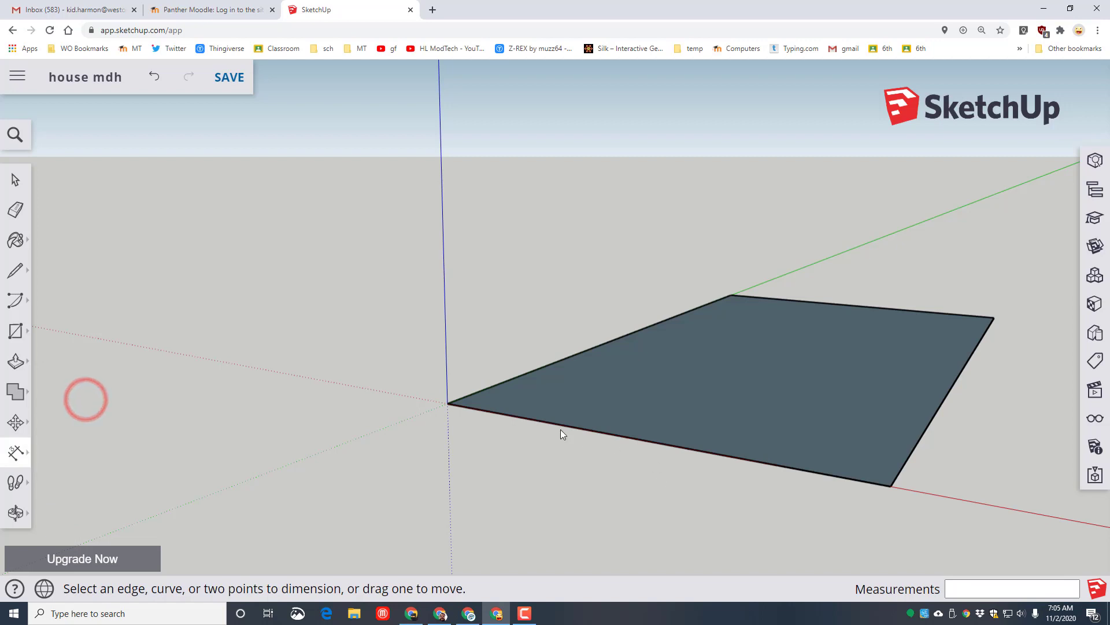
{"action": "left_click", "coordinate": [449, 403]}
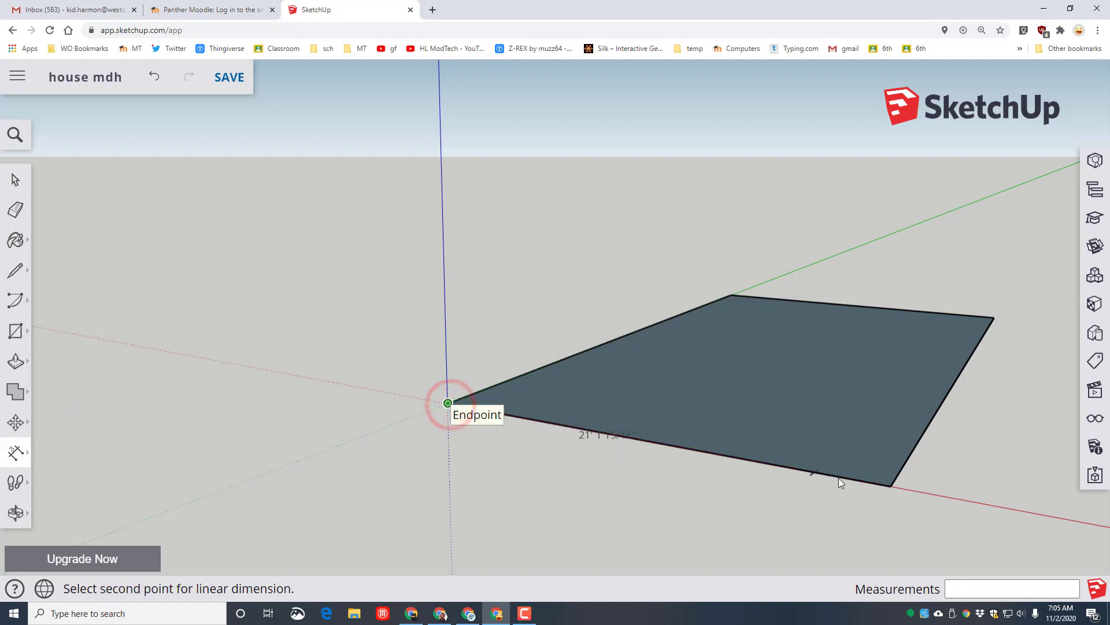
{"action": "left_click", "coordinate": [890, 487]}
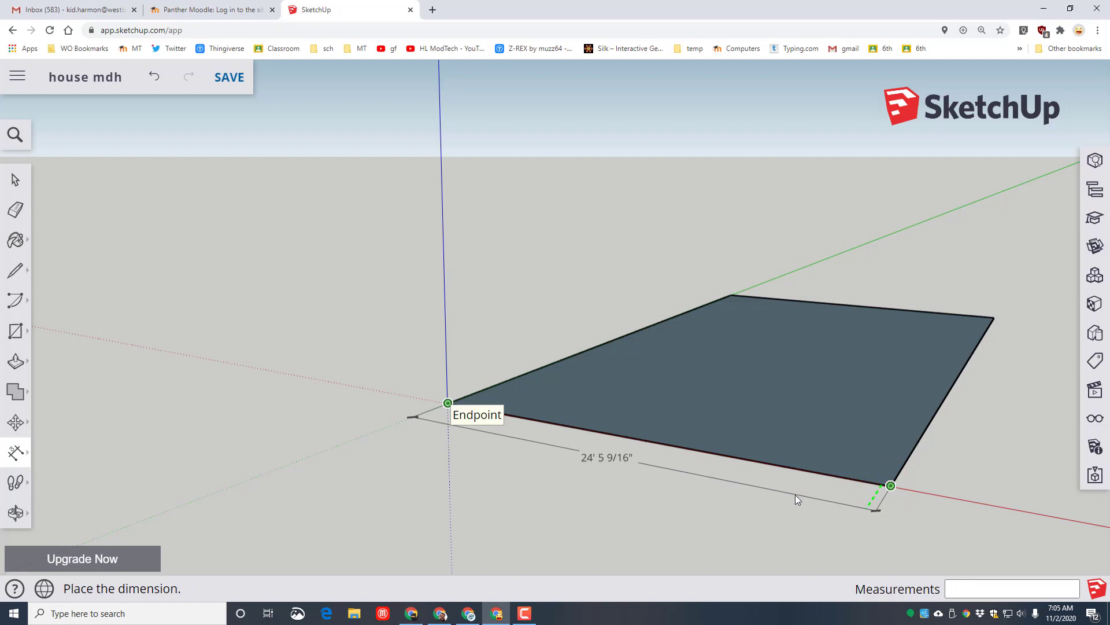
{"action": "left_click", "coordinate": [796, 494]}
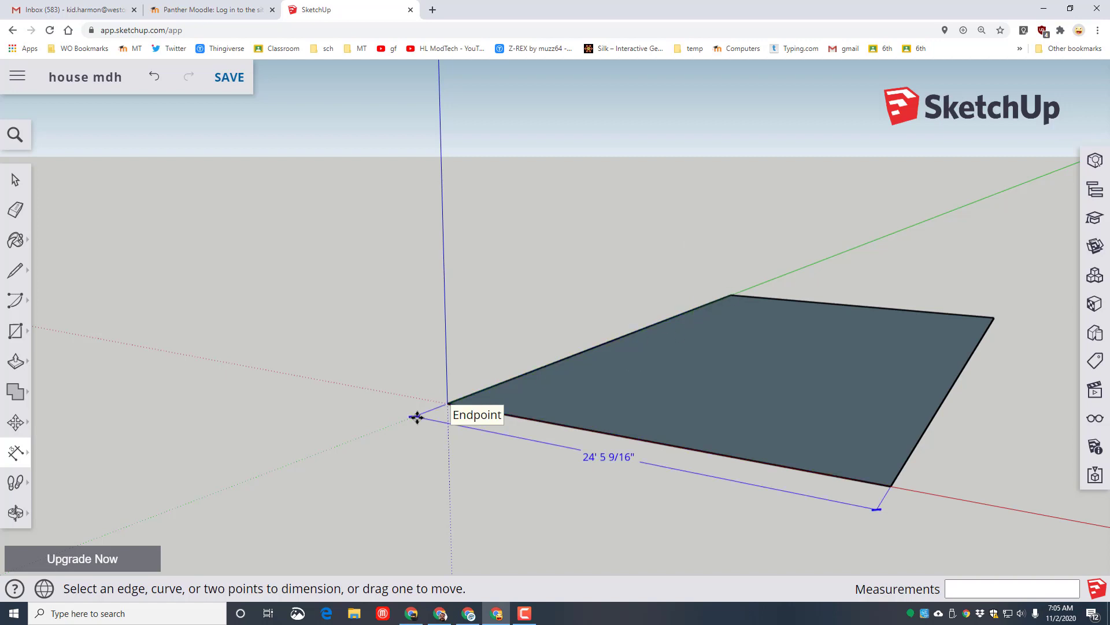
Dimension the rectangle's edge along the green axis, placing the dimension outside the face, and leave the Dimension tool.
{"action": "left_click", "coordinate": [736, 291]}
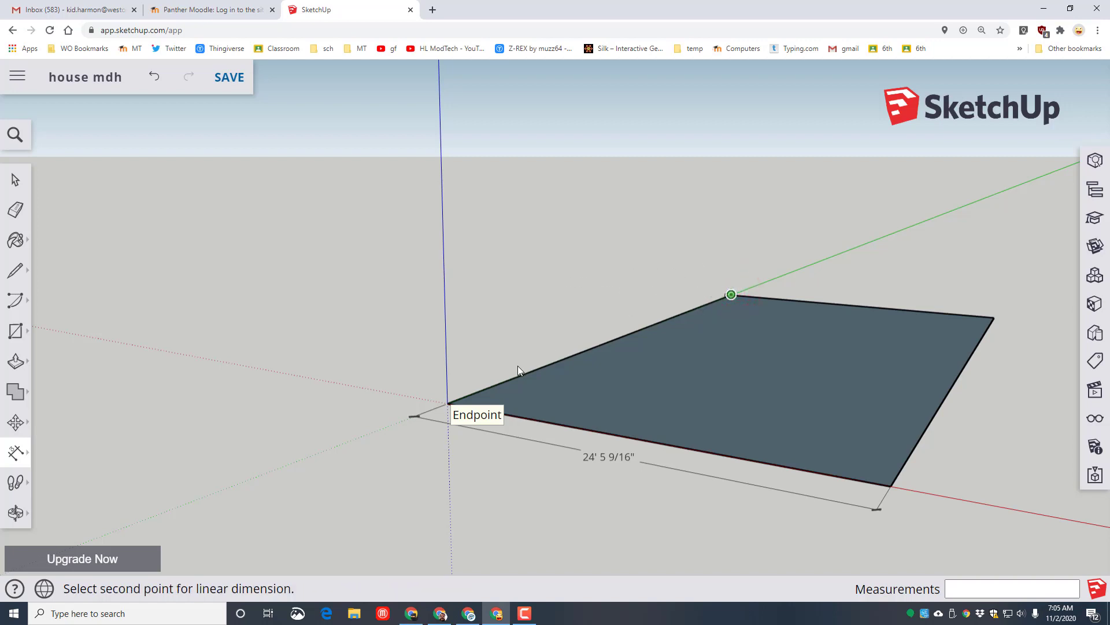
{"action": "left_click", "coordinate": [452, 400]}
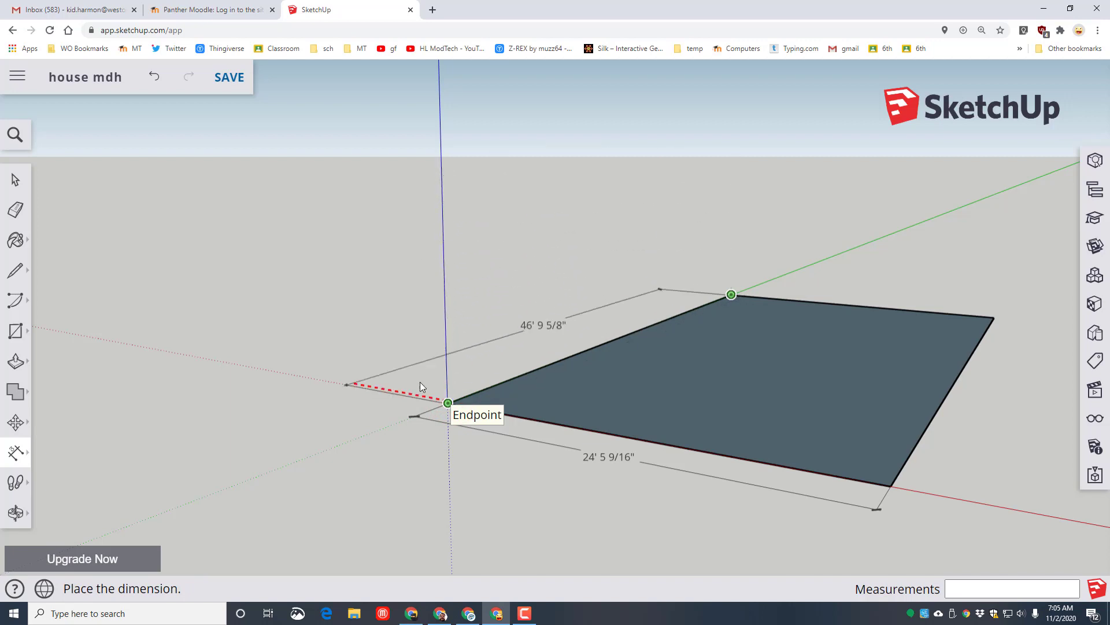
{"action": "left_click", "coordinate": [390, 393]}
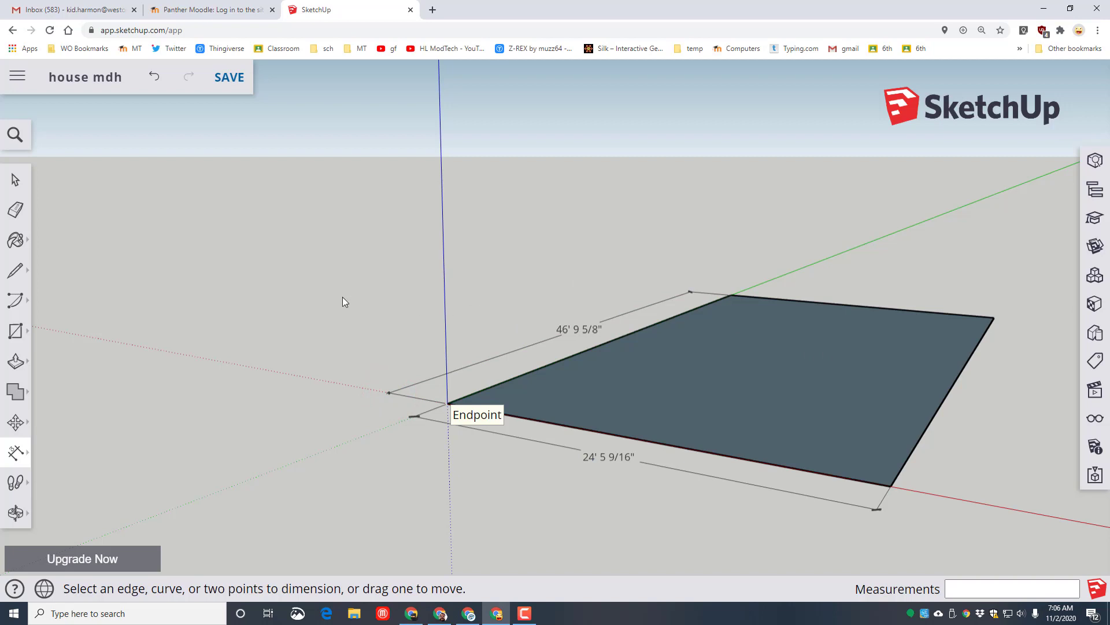
{"action": "left_click", "coordinate": [390, 393]}
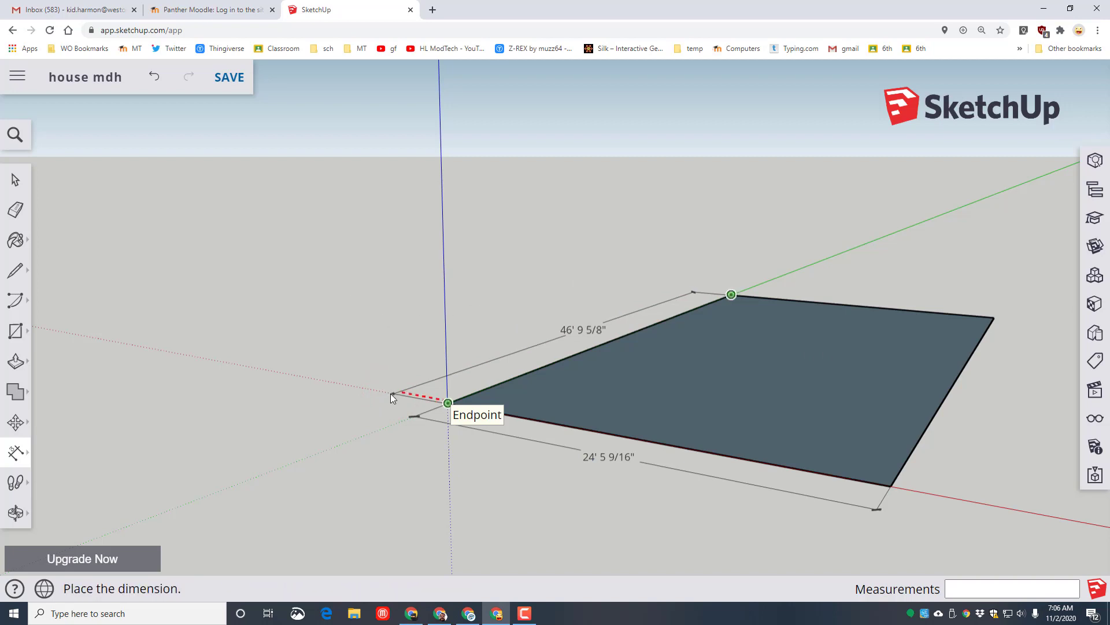
{"action": "left_click", "coordinate": [390, 394]}
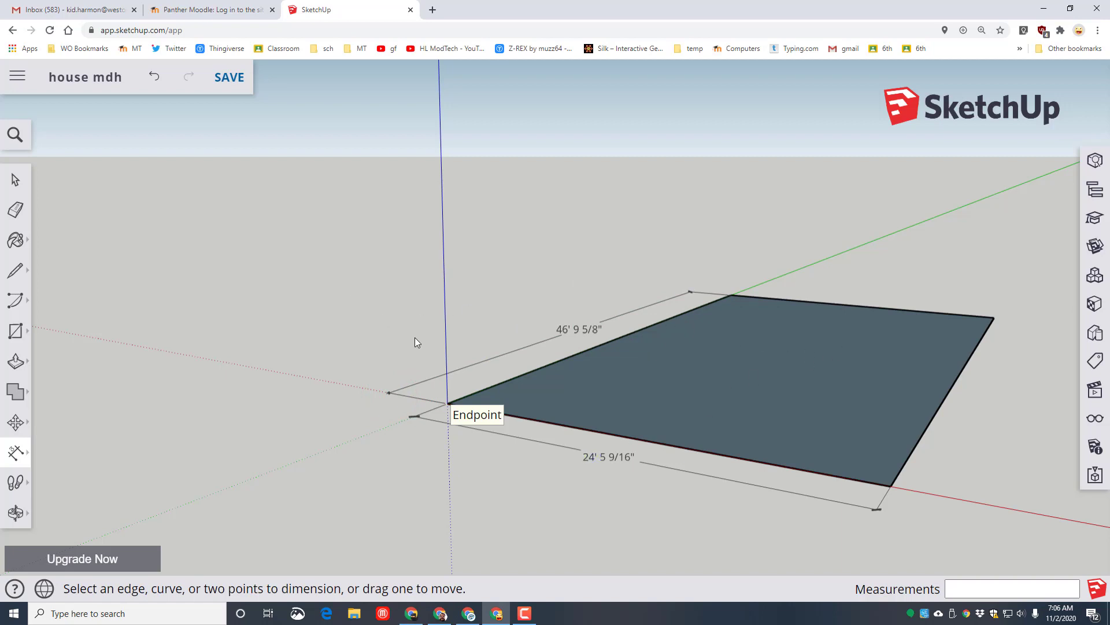
{"action": "key", "text": "space"}
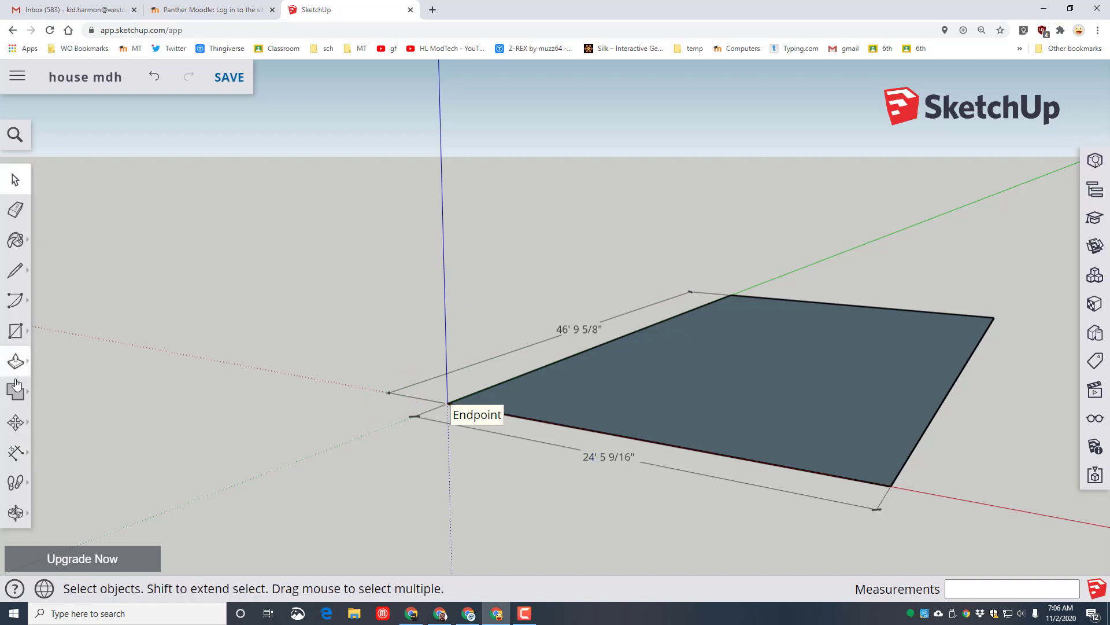
Push/Pull the rectangular floor upward about 13' 3" to form the house's box-shaped body.
{"action": "left_click", "coordinate": [16, 362]}
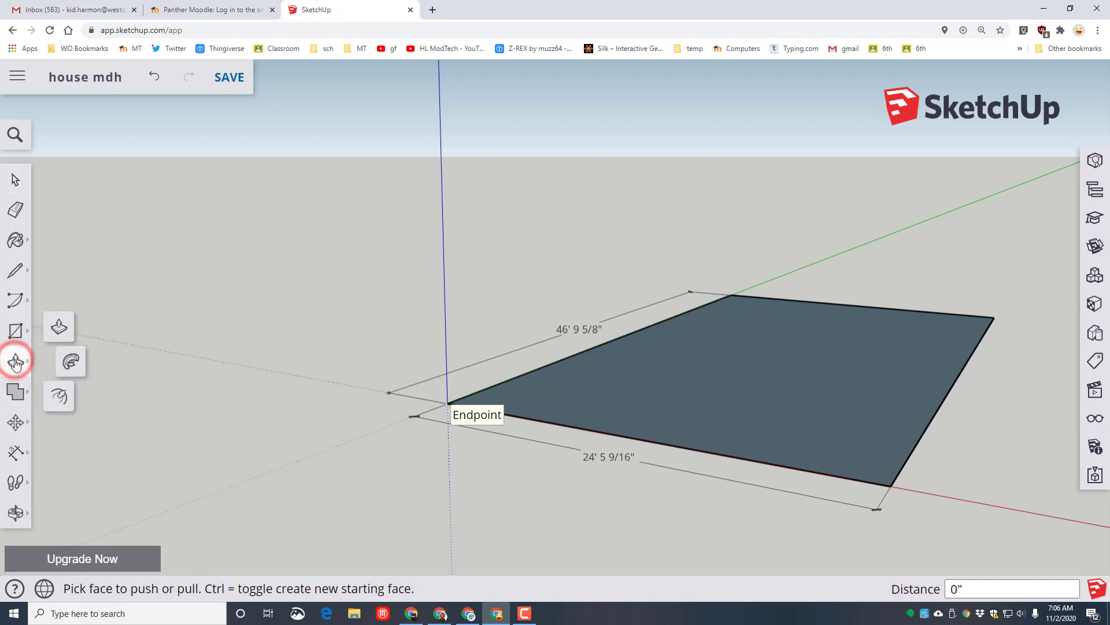
{"action": "left_click", "coordinate": [61, 328]}
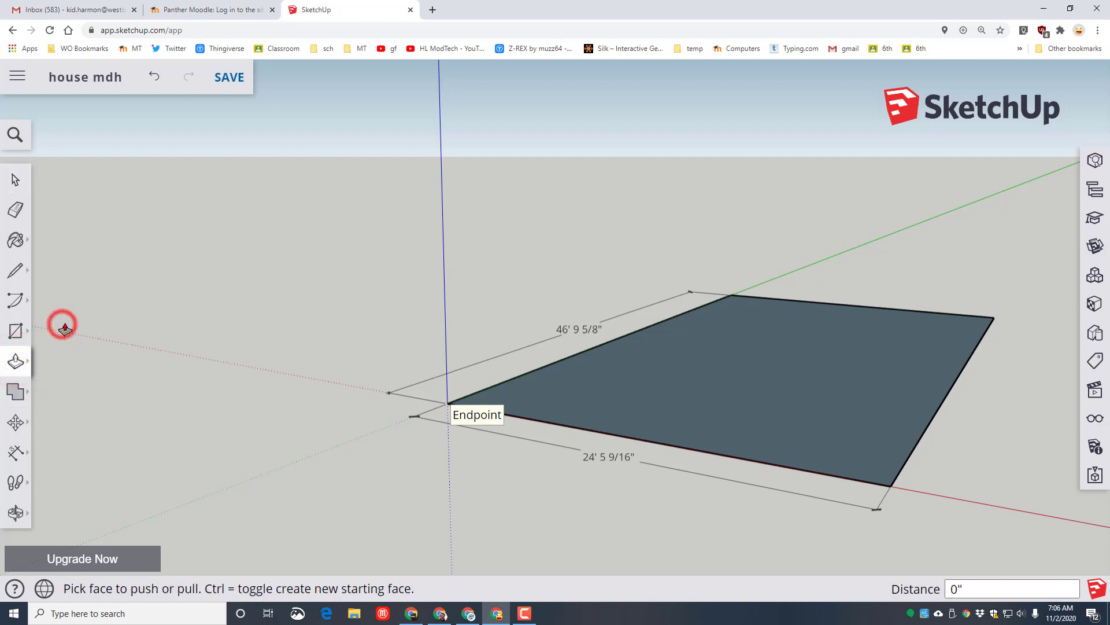
{"action": "left_click", "coordinate": [748, 376]}
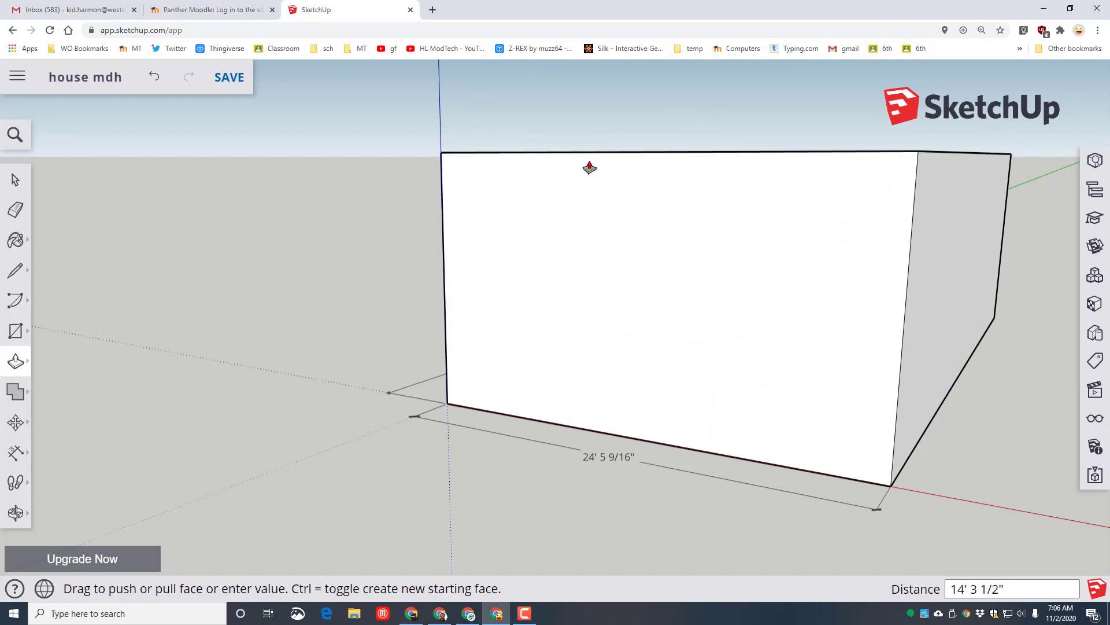
{"action": "left_click", "coordinate": [589, 174]}
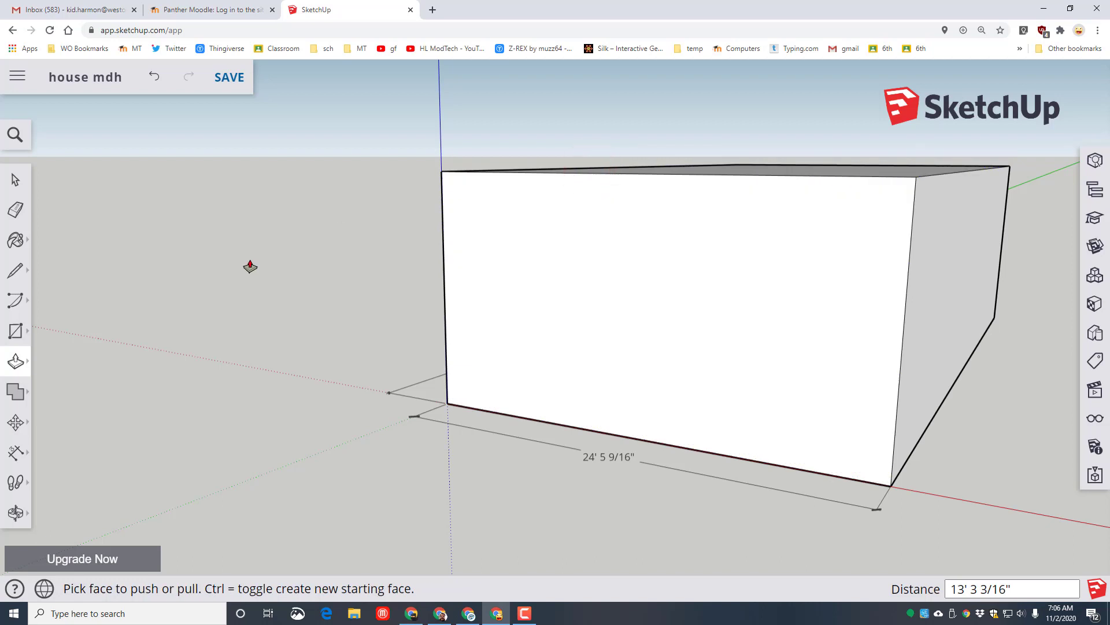
Draw a line across the box's top face, from the midpoint of the front edge to the midpoint of the back edge.
{"action": "left_click", "coordinate": [9, 521]}
{"action": "left_click", "coordinate": [64, 445]}
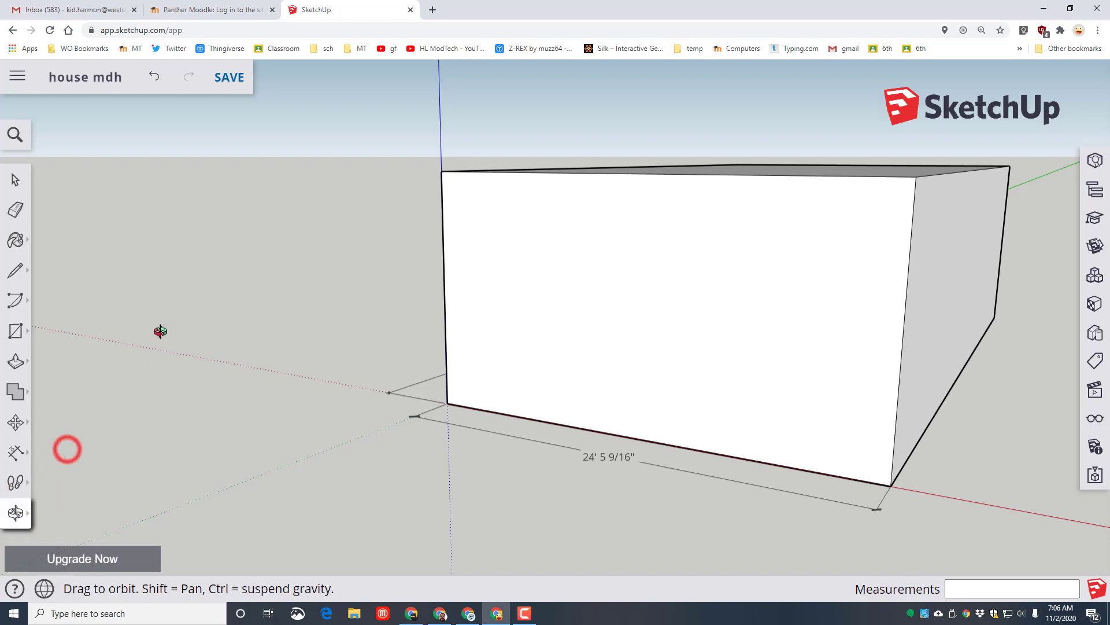
{"action": "left_click_drag", "start_coordinate": [155, 248], "coordinate": [272, 341]}
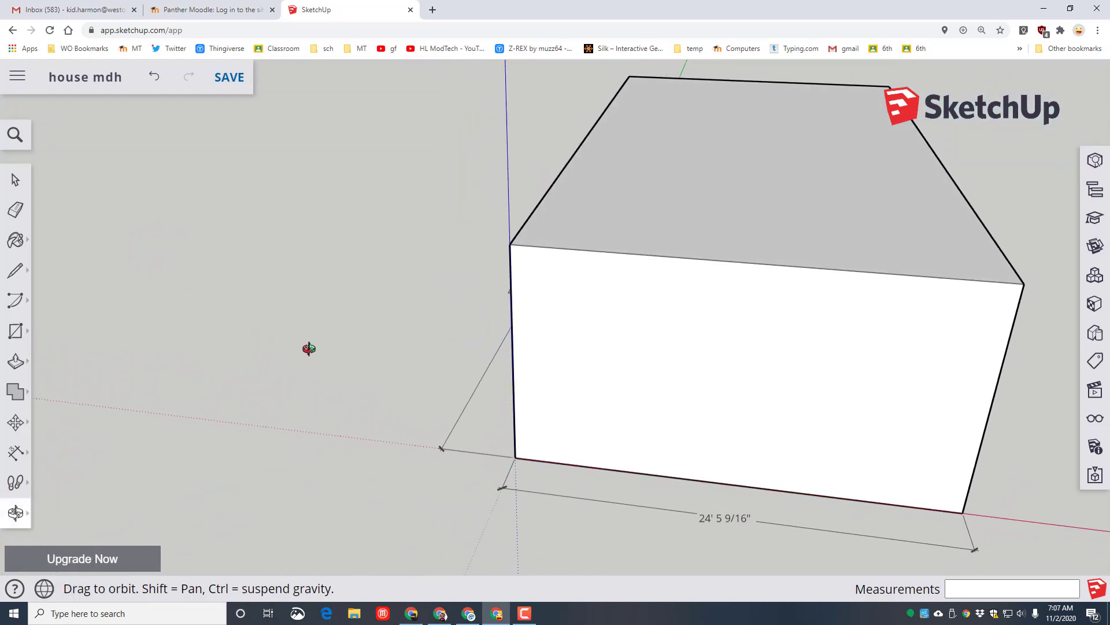
{"action": "left_click", "coordinate": [15, 270]}
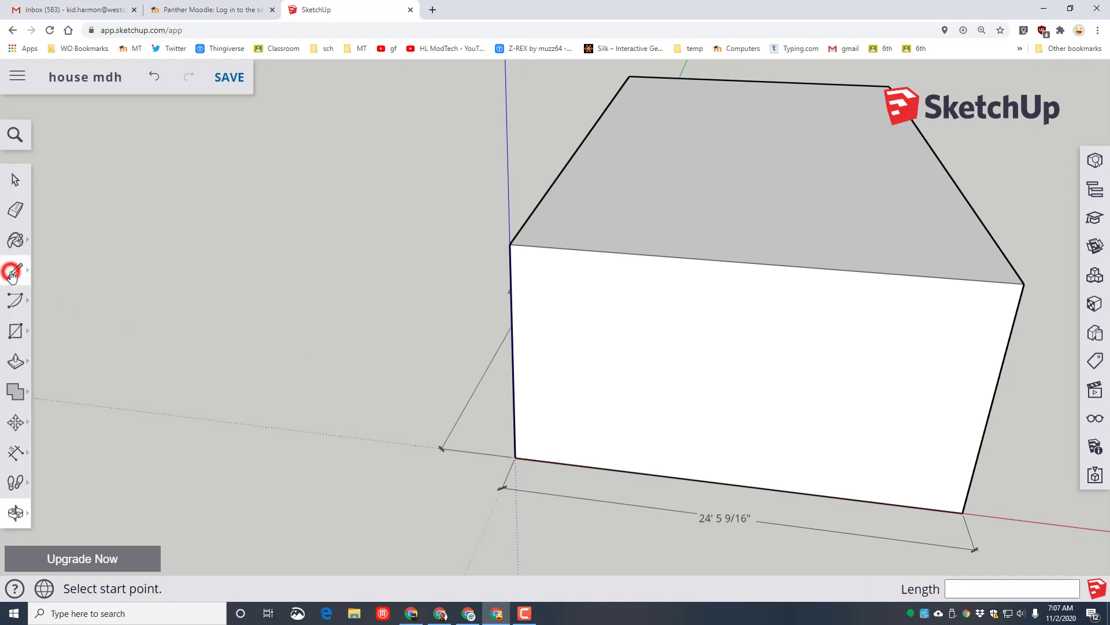
{"action": "left_click", "coordinate": [63, 252]}
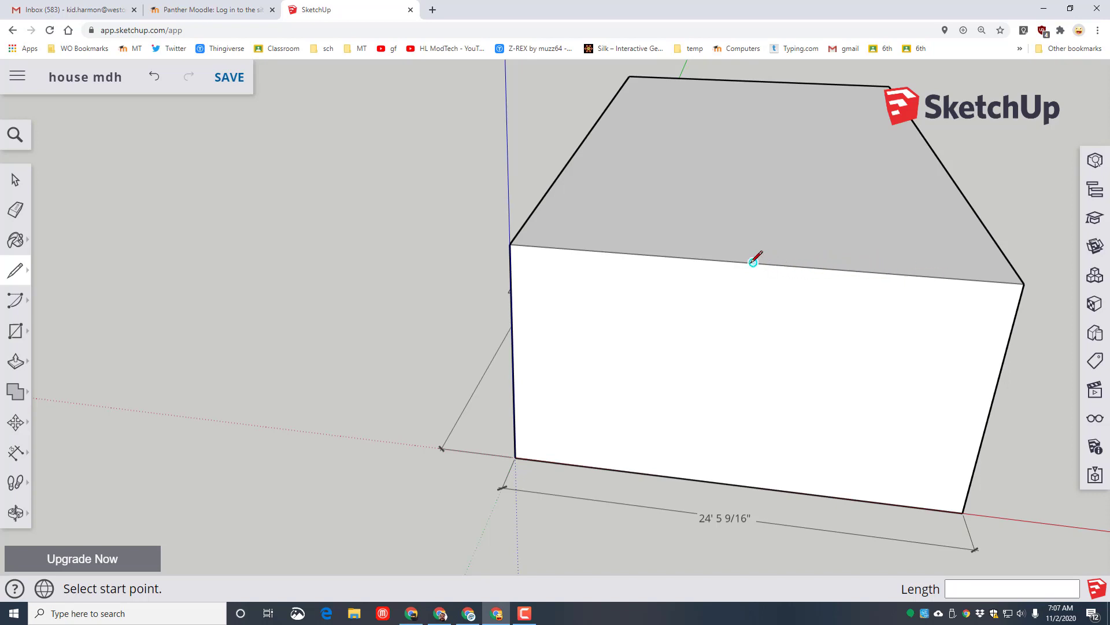
{"action": "left_click", "coordinate": [753, 262]}
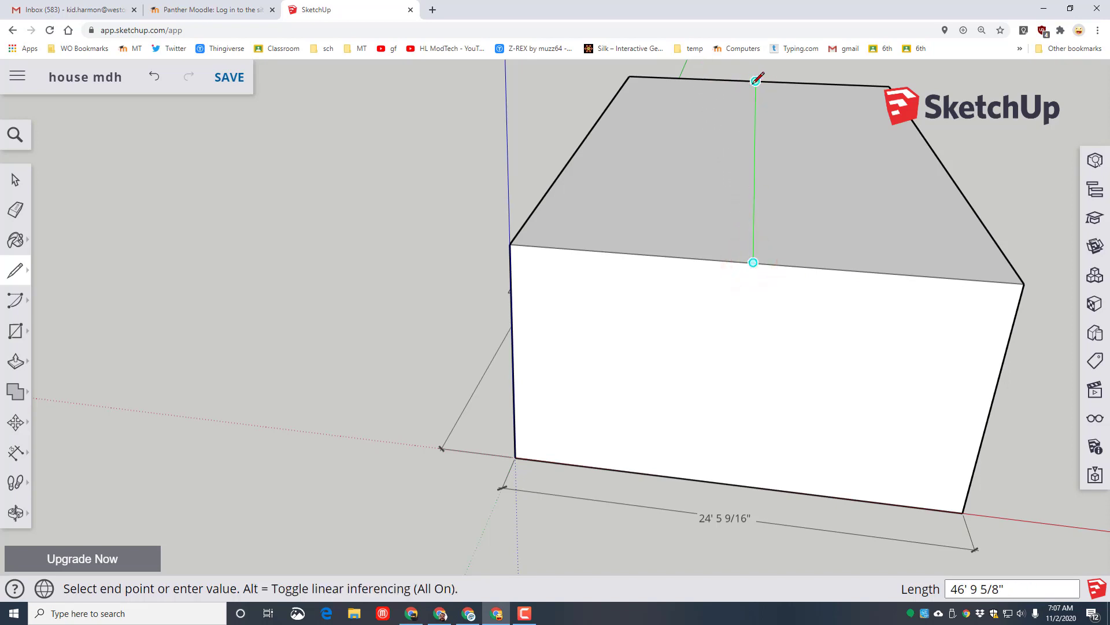
{"action": "left_click", "coordinate": [756, 80]}
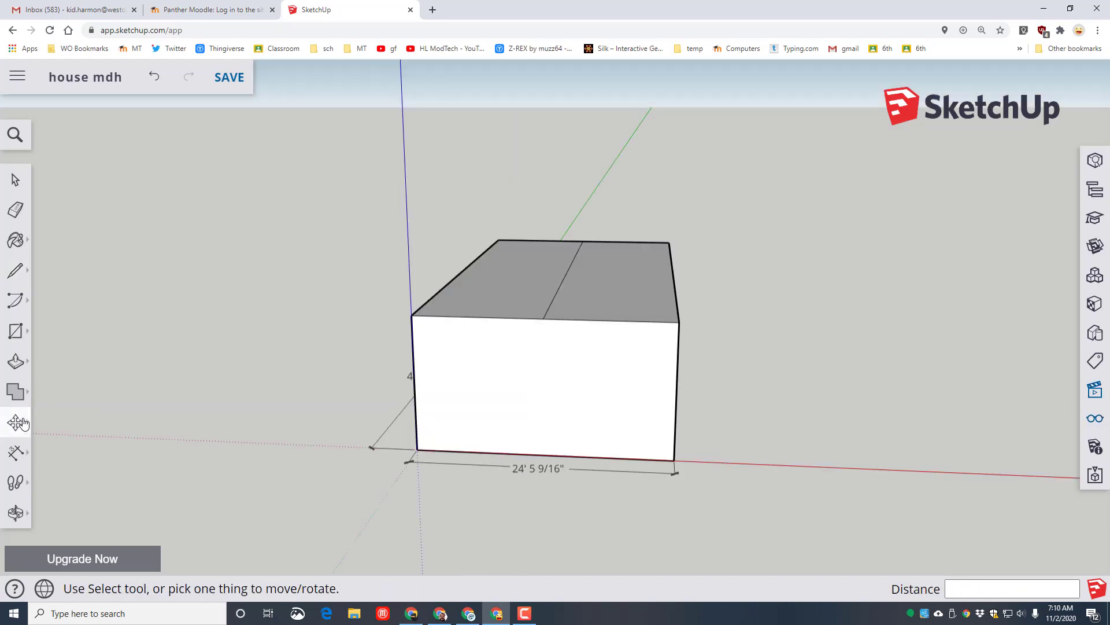
Move the top face's centre line up along the blue axis by about 12' 10" to form a gable roof ridge.
{"action": "left_click", "coordinate": [22, 422]}
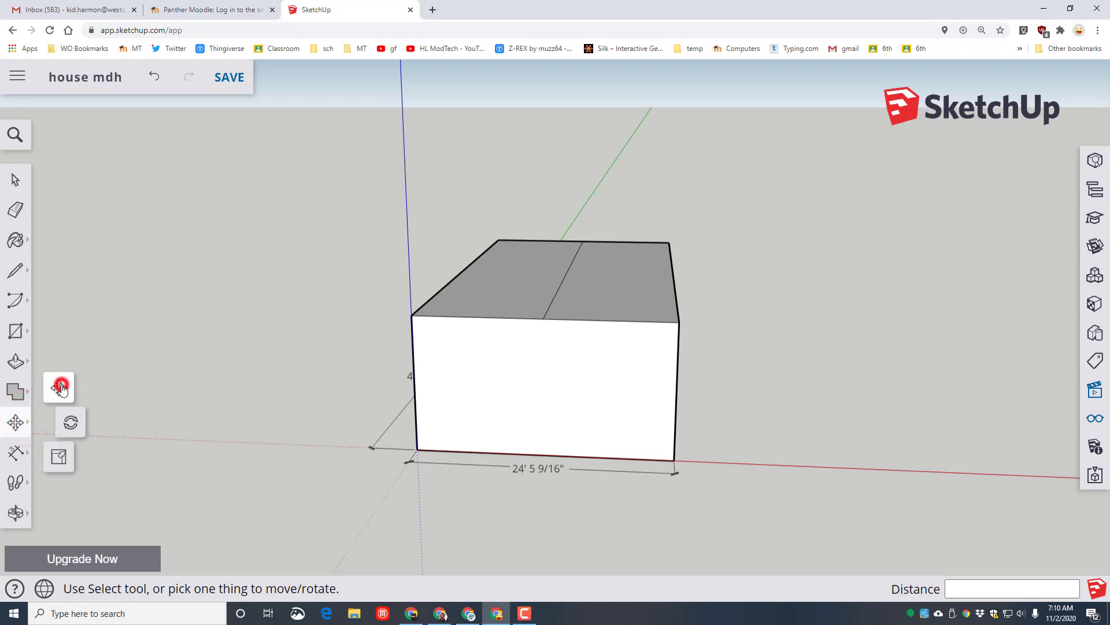
{"action": "left_click", "coordinate": [61, 388]}
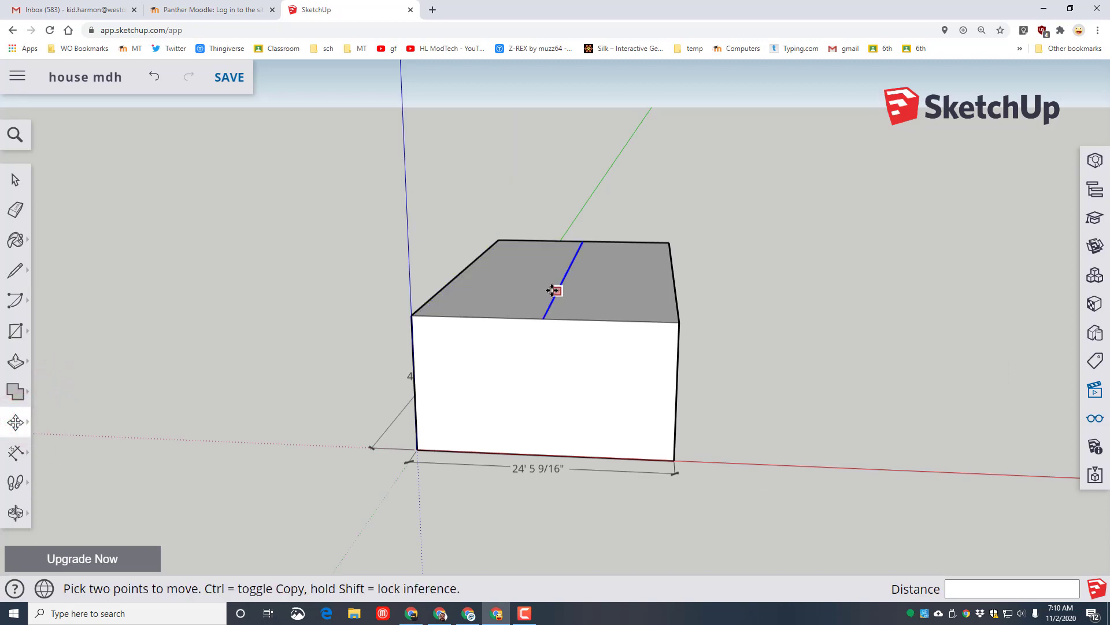
{"action": "left_click", "coordinate": [564, 273]}
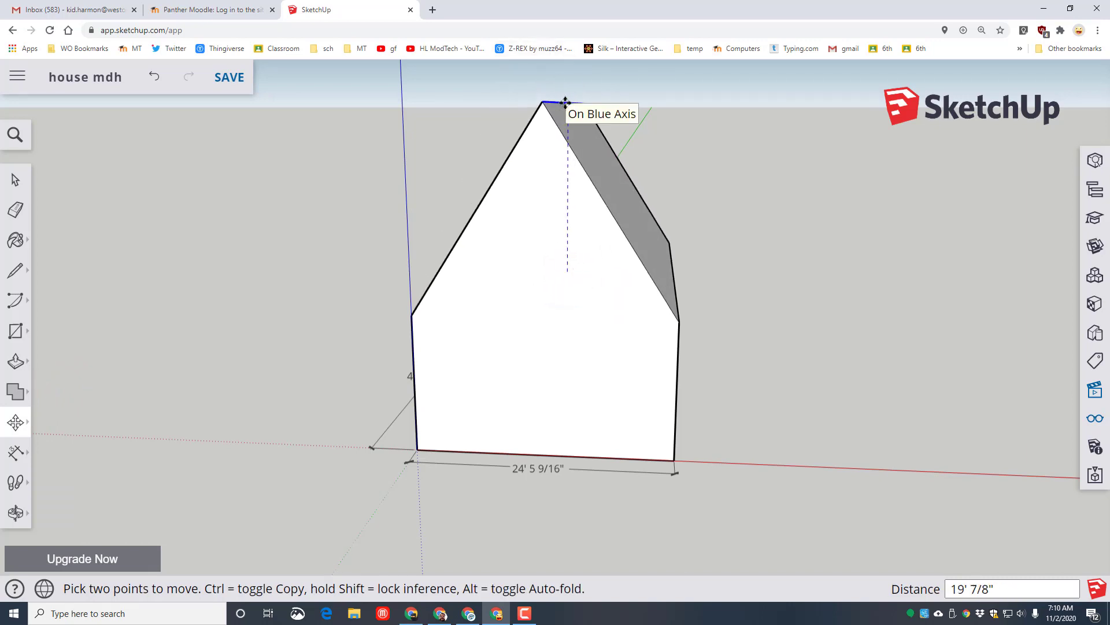
{"action": "left_click_drag", "start_coordinate": [565, 103], "coordinate": [567, 159]}
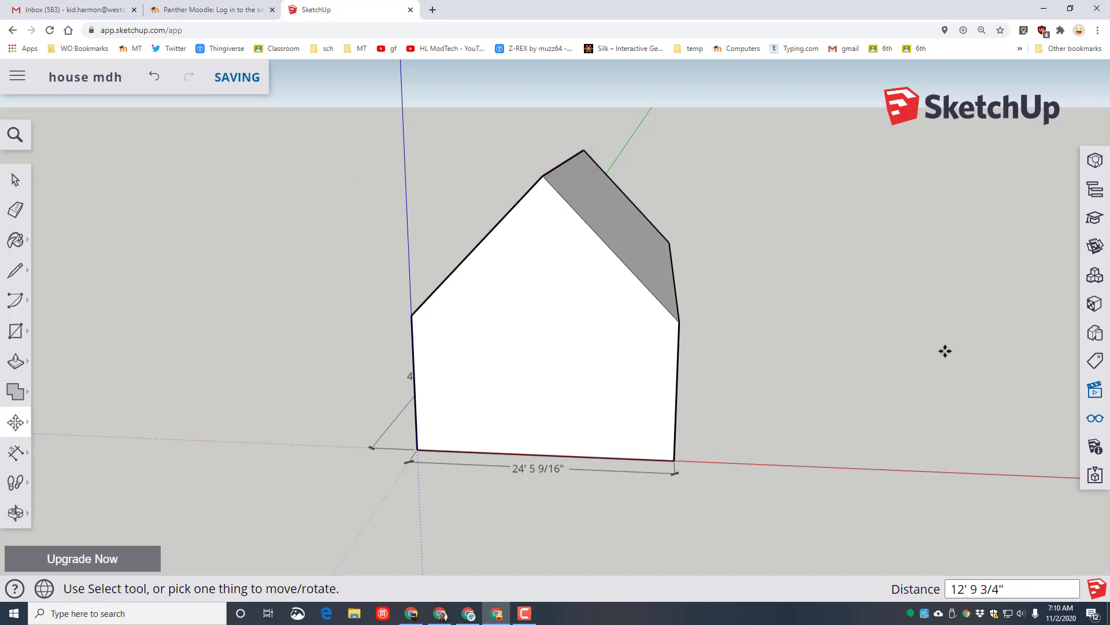
Paint the roof slope on the side away from the origin with the Helen_Skin material.
{"action": "middle_click_drag", "start_coordinate": [944, 349], "coordinate": [1107, 443]}
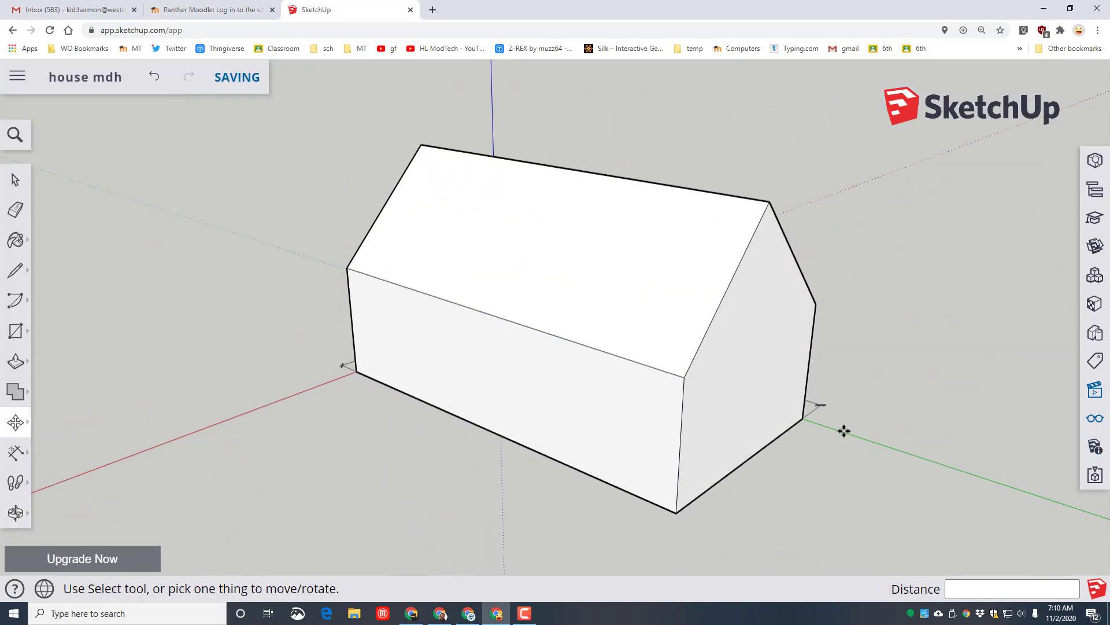
{"action": "middle_click_drag", "start_coordinate": [843, 431], "coordinate": [709, 370]}
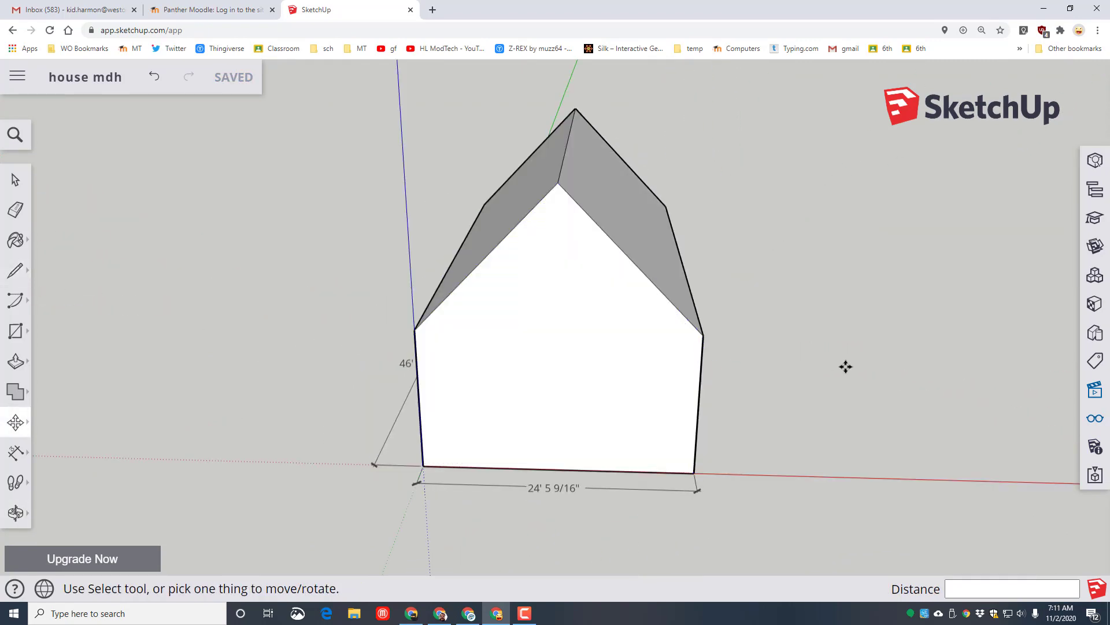
{"action": "left_click", "coordinate": [16, 512]}
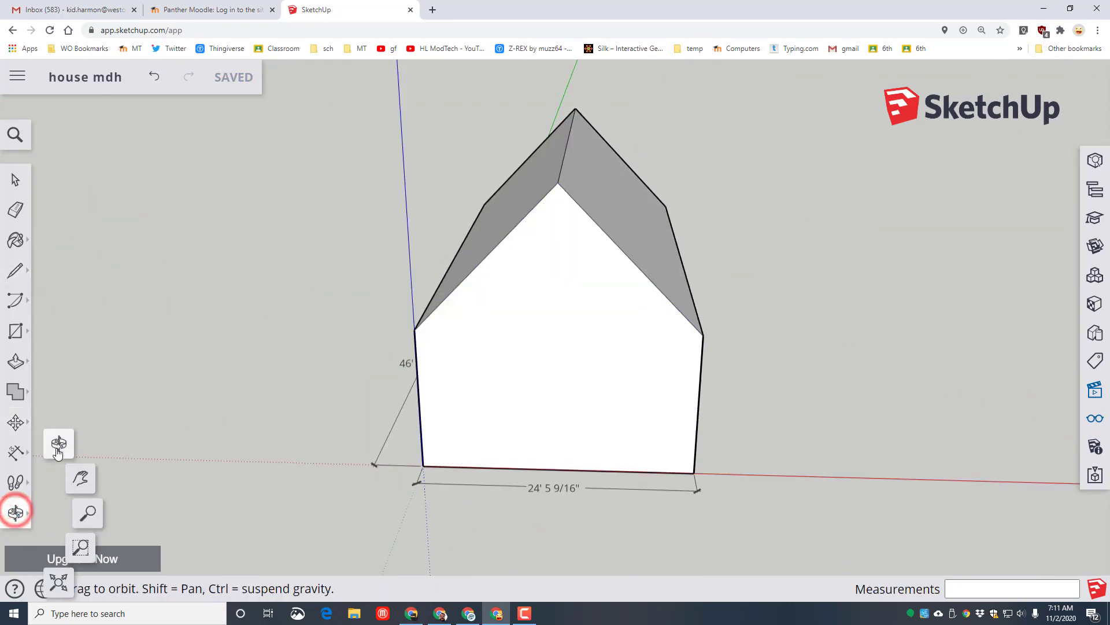
{"action": "left_click_drag", "start_coordinate": [896, 360], "coordinate": [524, 218]}
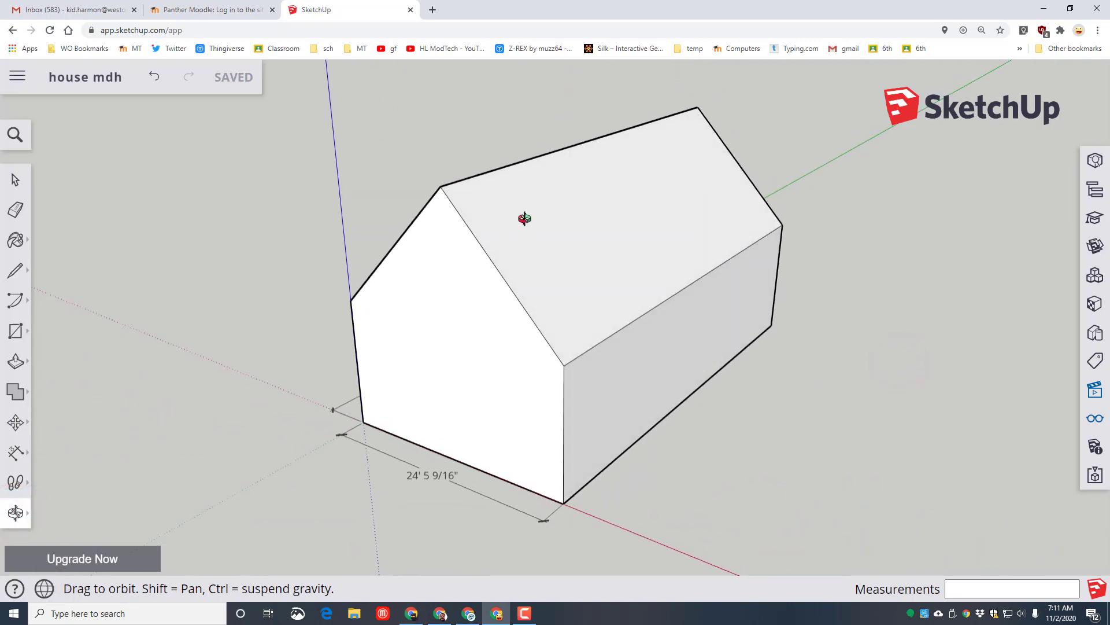
{"action": "left_click", "coordinate": [1095, 301]}
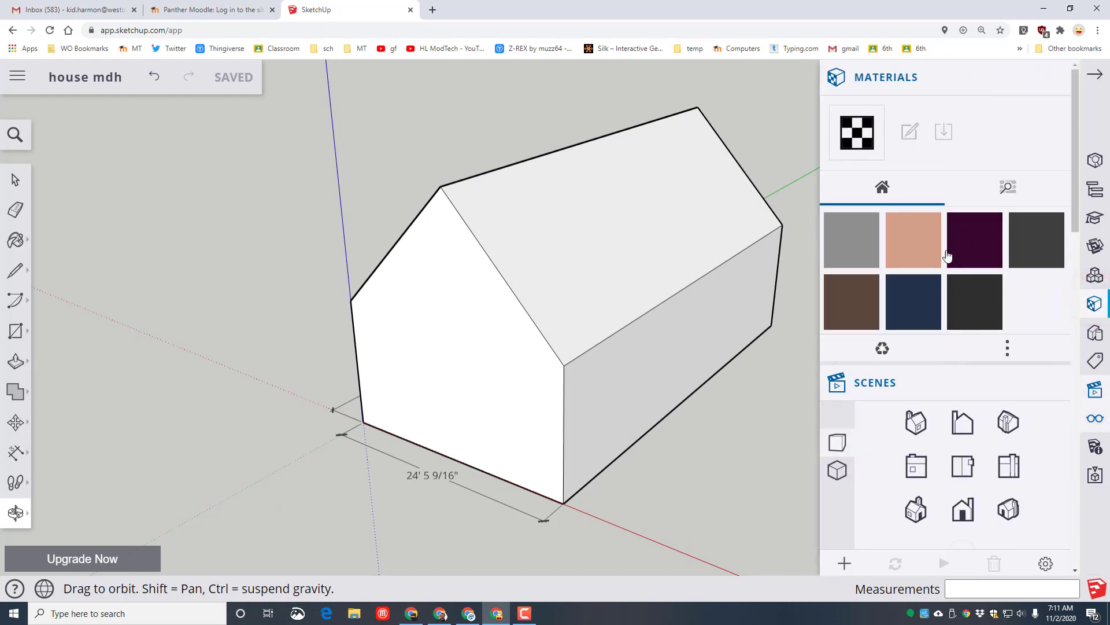
{"action": "left_click", "coordinate": [914, 240]}
{"action": "left_click", "coordinate": [601, 227]}
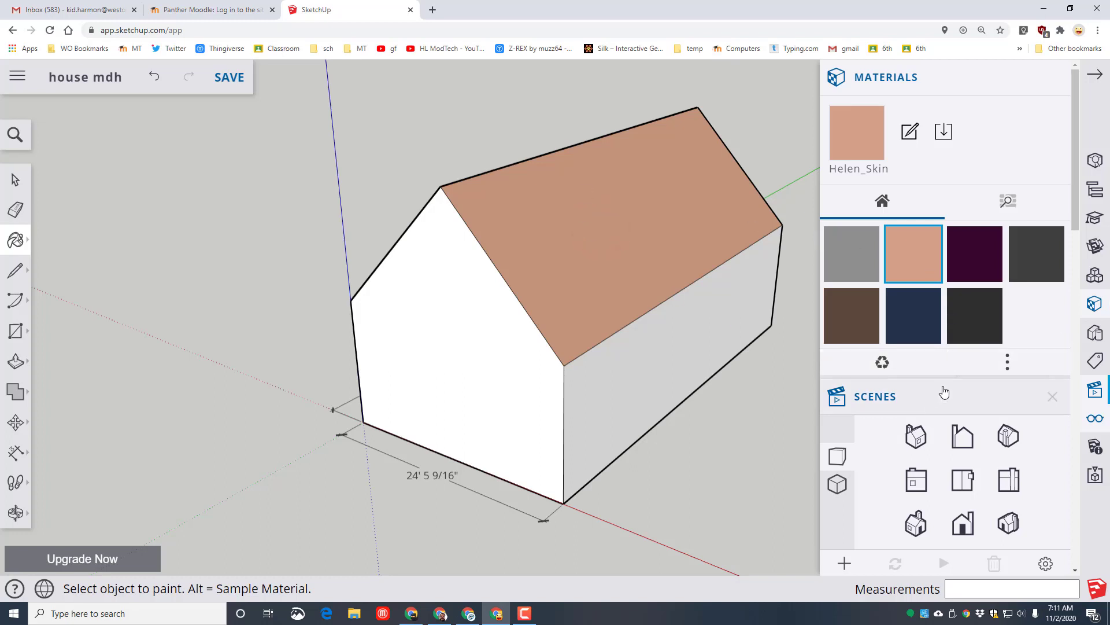
Paint the roof slope away from the origin with the dark grey pointed shingle material from the Roofing collection.
{"action": "left_click", "coordinate": [1007, 201]}
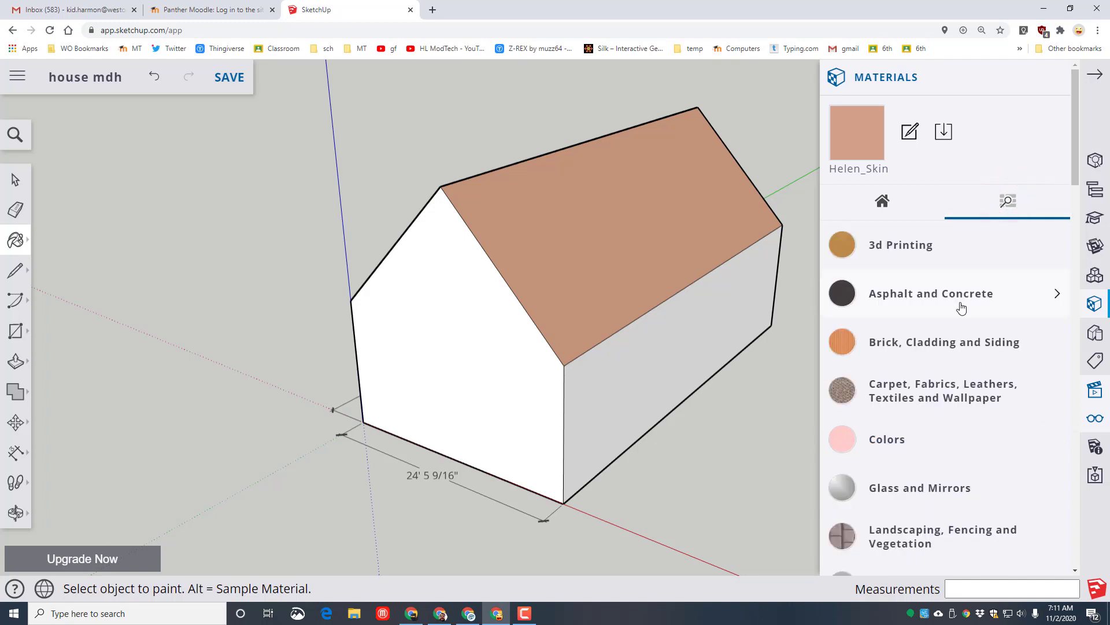
{"action": "scroll", "coordinate": [894, 359], "scroll_direction": "down", "scroll_amount": 6}
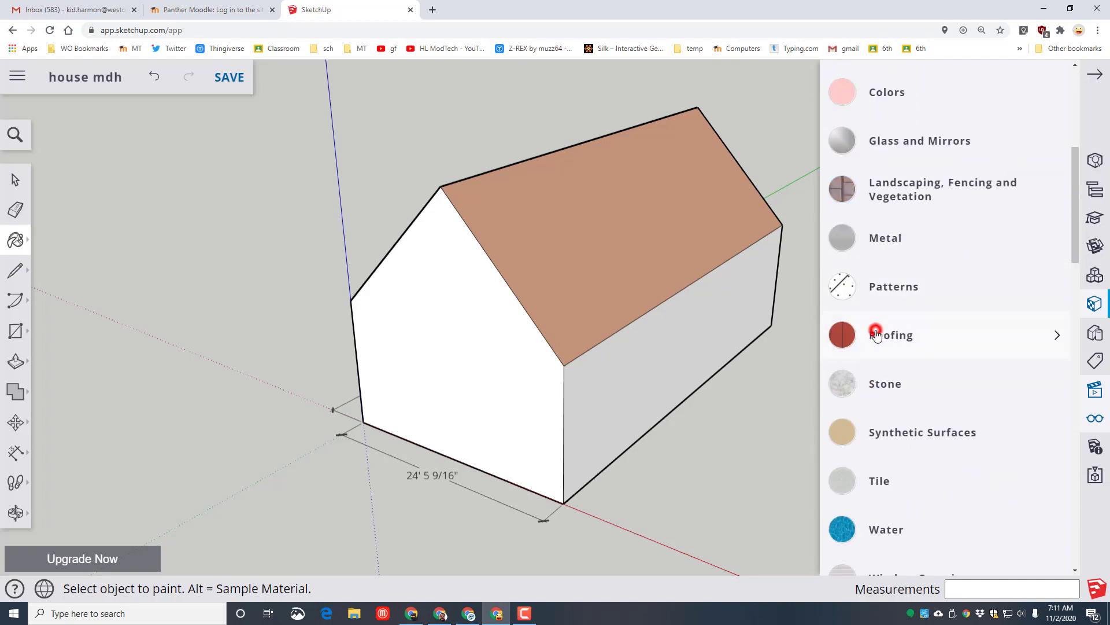
{"action": "left_click", "coordinate": [877, 335]}
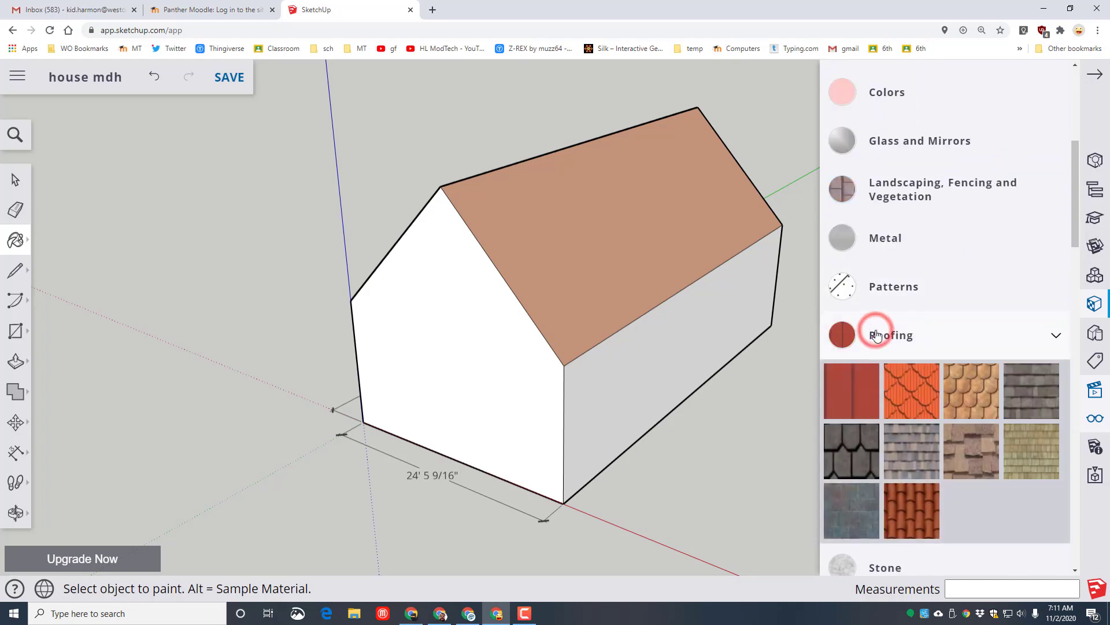
{"action": "left_click", "coordinate": [827, 462]}
{"action": "left_click", "coordinate": [584, 233]}
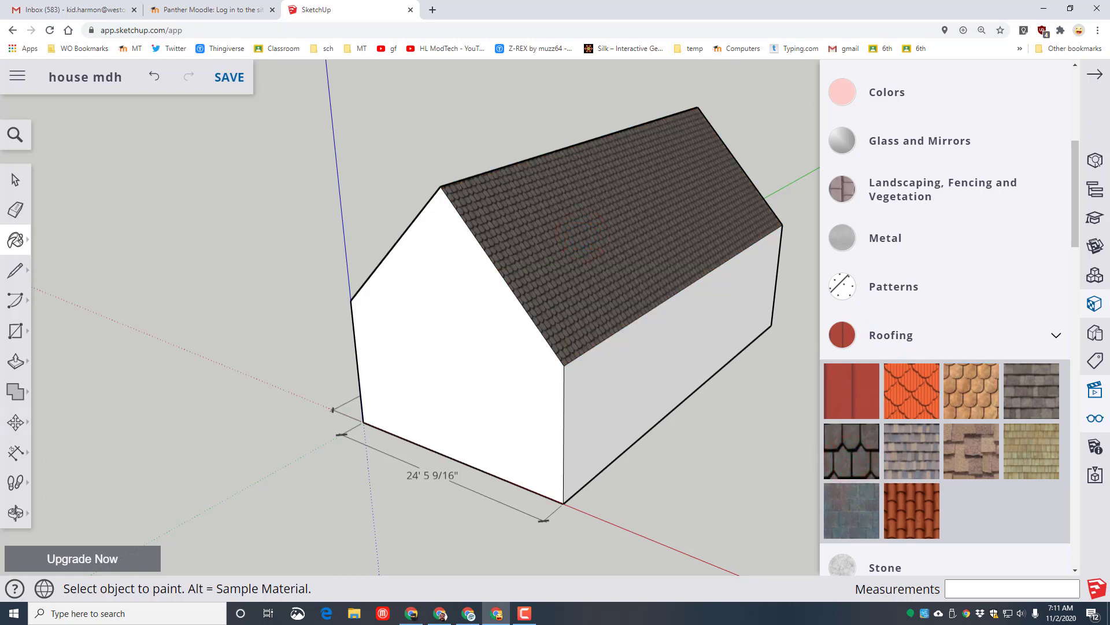
Paint the opposite roof slope, above the green-axis wall, with the same dark grey shingle material.
{"action": "left_click", "coordinate": [15, 513]}
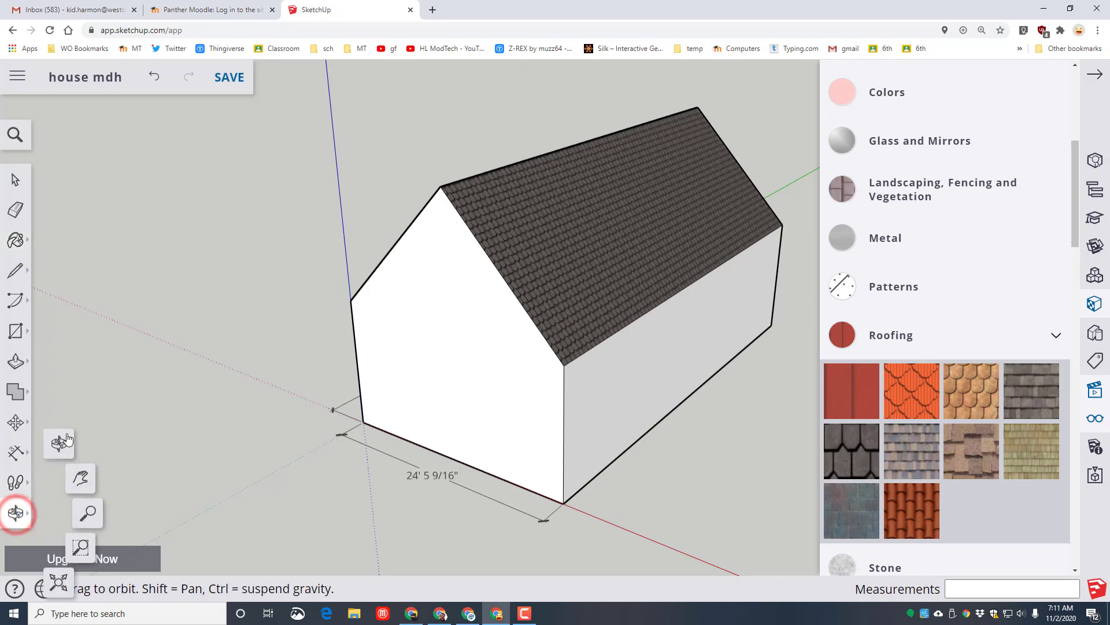
{"action": "left_click", "coordinate": [67, 444]}
{"action": "left_click_drag", "start_coordinate": [147, 368], "coordinate": [669, 409]}
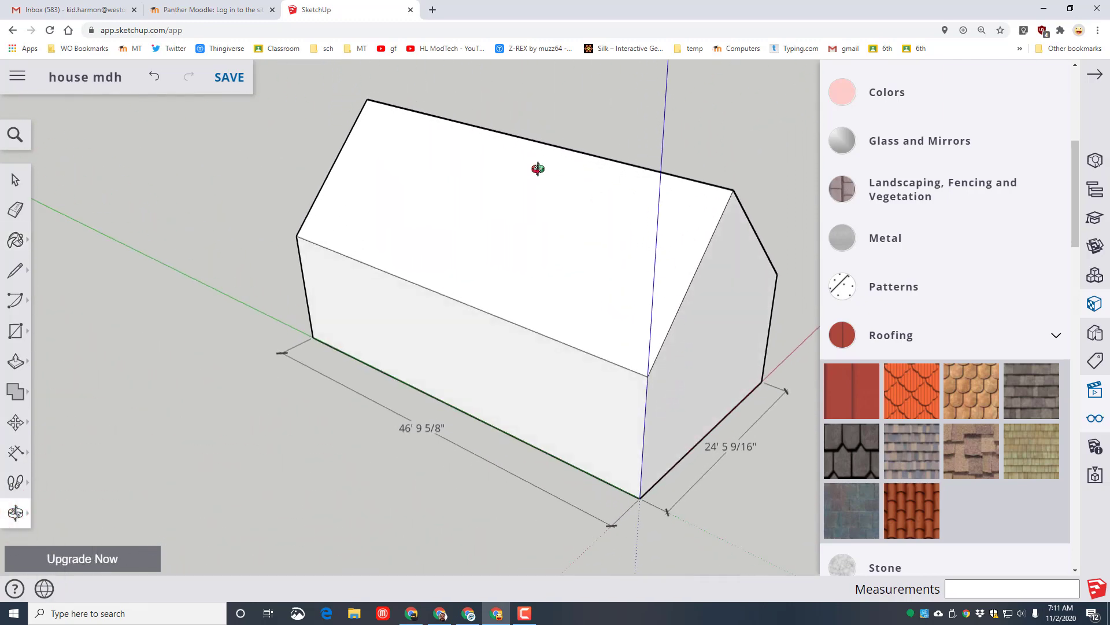
{"action": "left_click", "coordinate": [864, 451]}
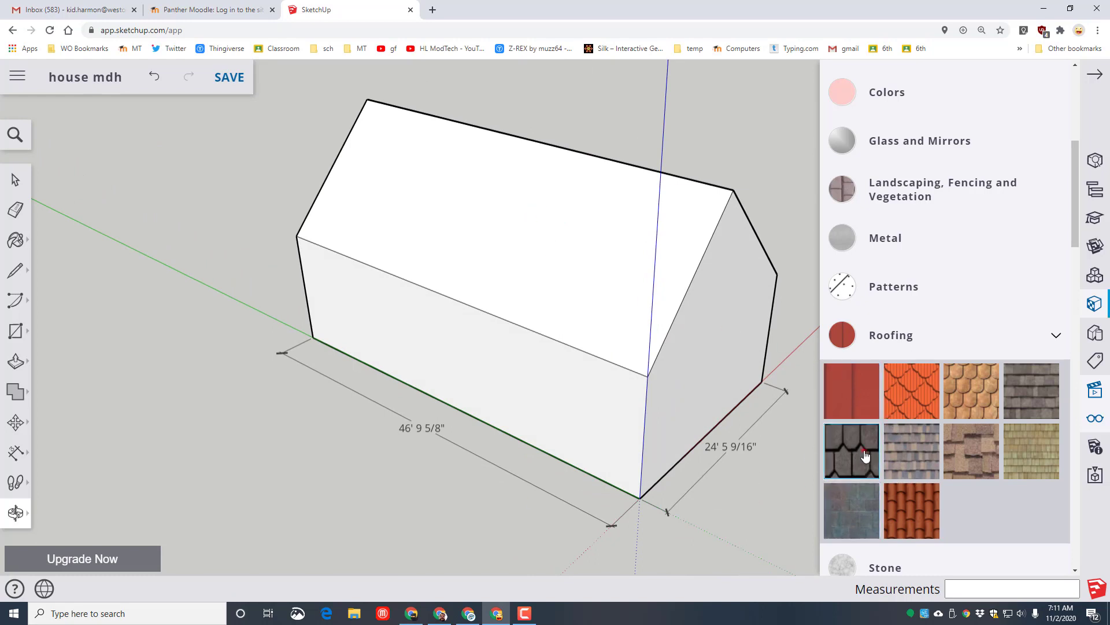
{"action": "left_click", "coordinate": [509, 205]}
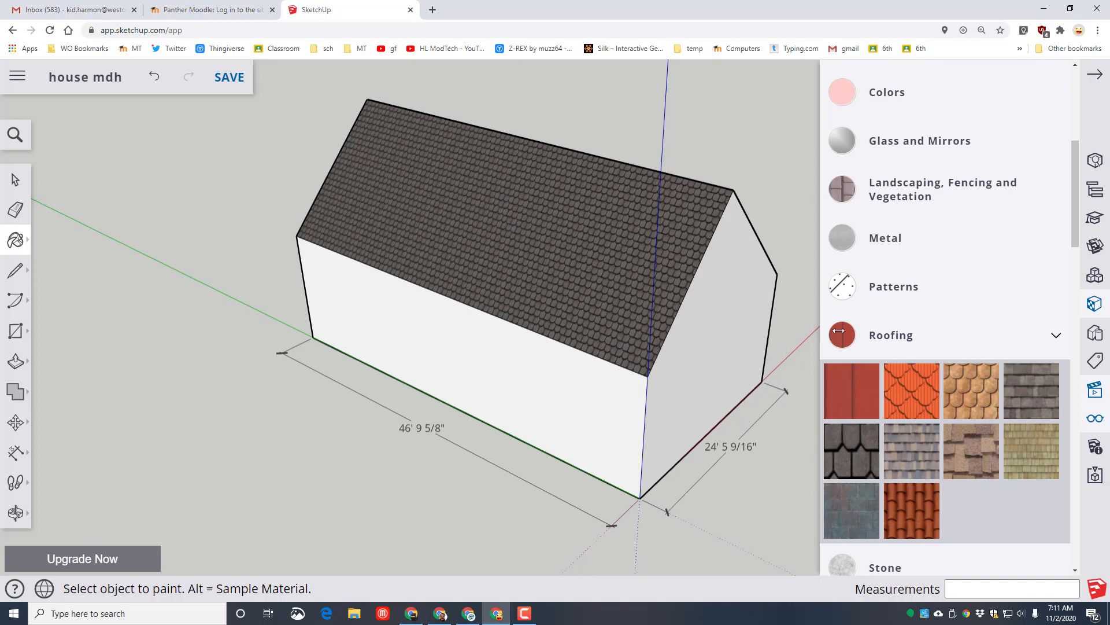
Draw a door rectangle about 6' 6" wide and 8' 8" high, rising from the bottom edge of the green-axis wall.
{"action": "left_click", "coordinate": [16, 331]}
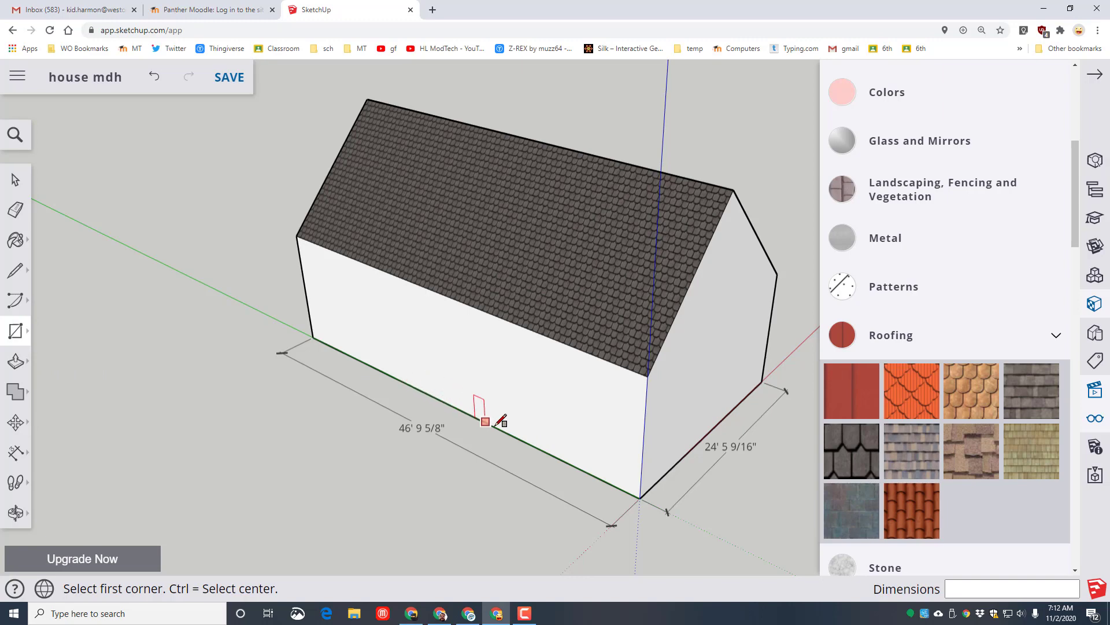
{"action": "left_click", "coordinate": [487, 423]}
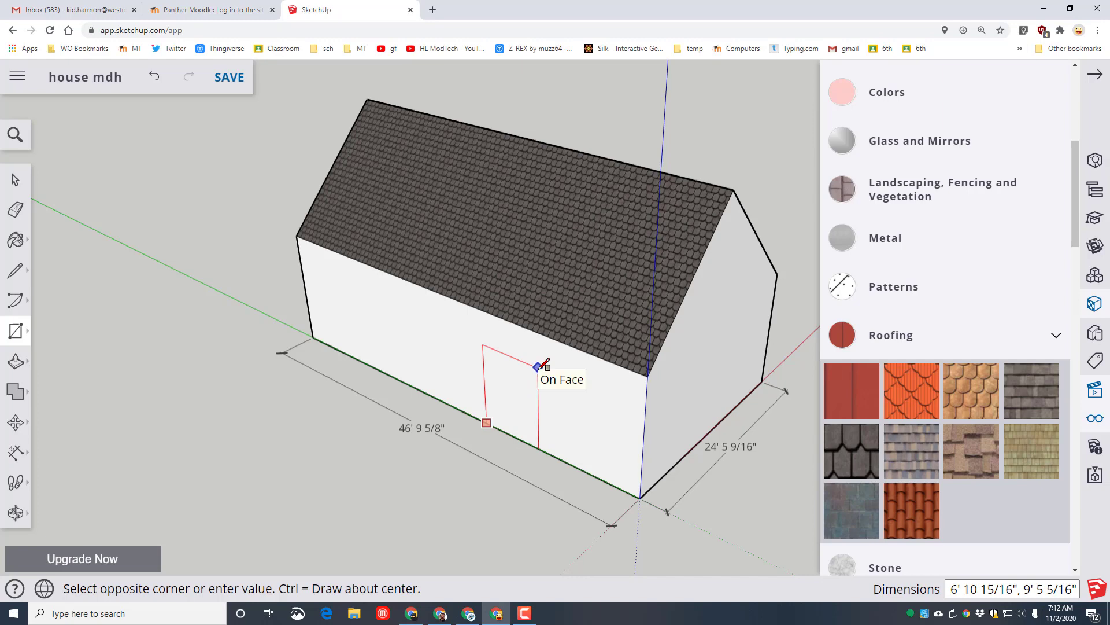
{"action": "left_click", "coordinate": [535, 372]}
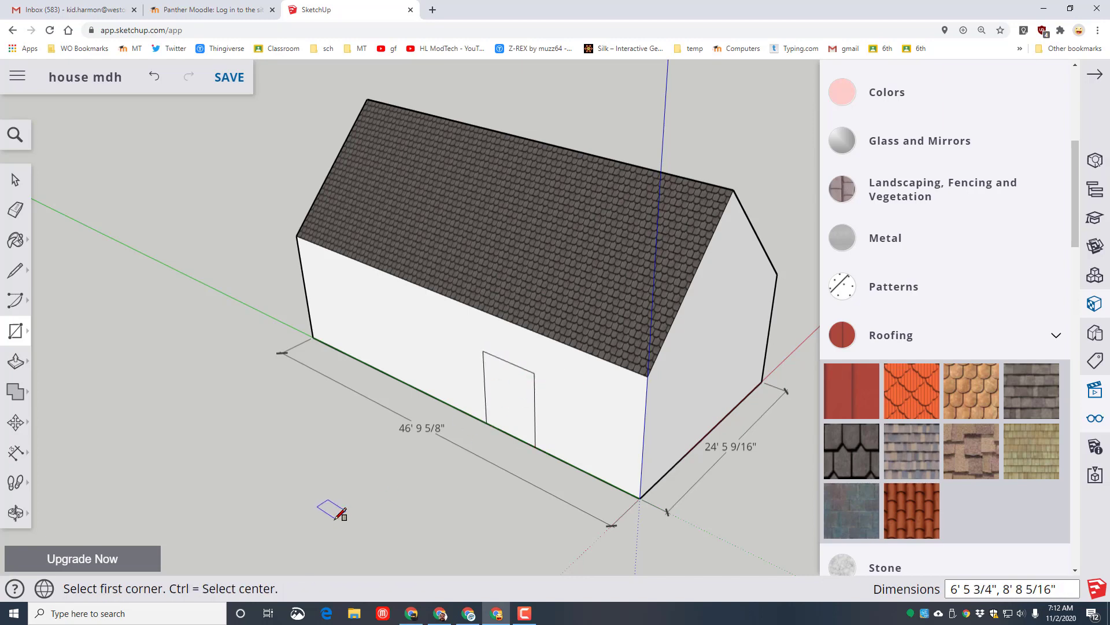
Push the door rectangle inward about 1' 7" to recess the doorway into the long wall.
{"action": "middle_click_drag", "start_coordinate": [335, 518], "coordinate": [481, 470]}
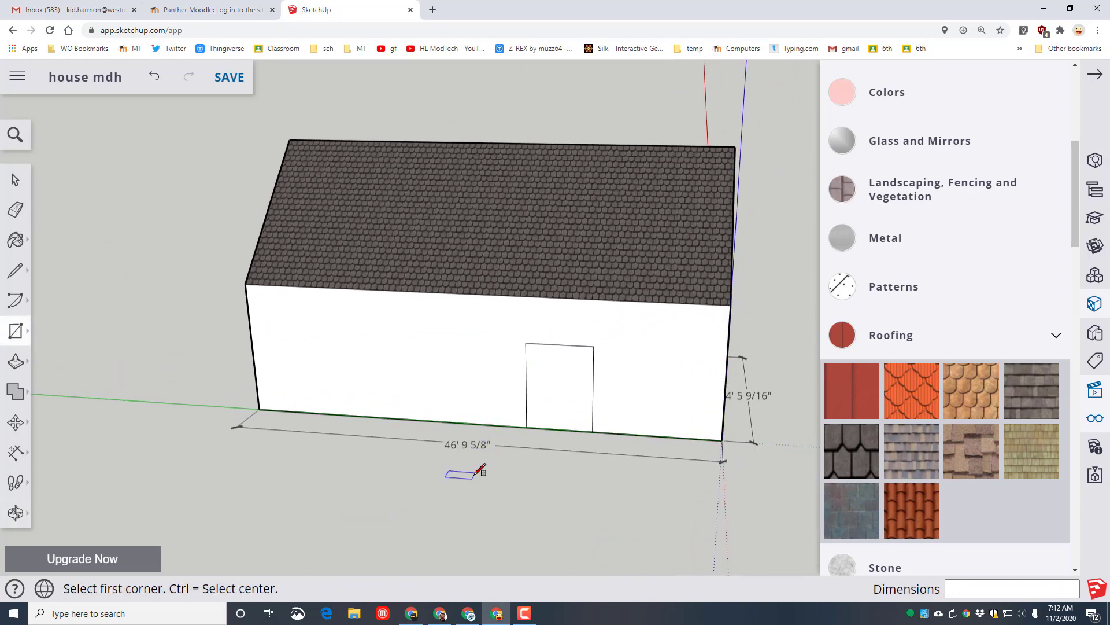
{"action": "left_click", "coordinate": [15, 361]}
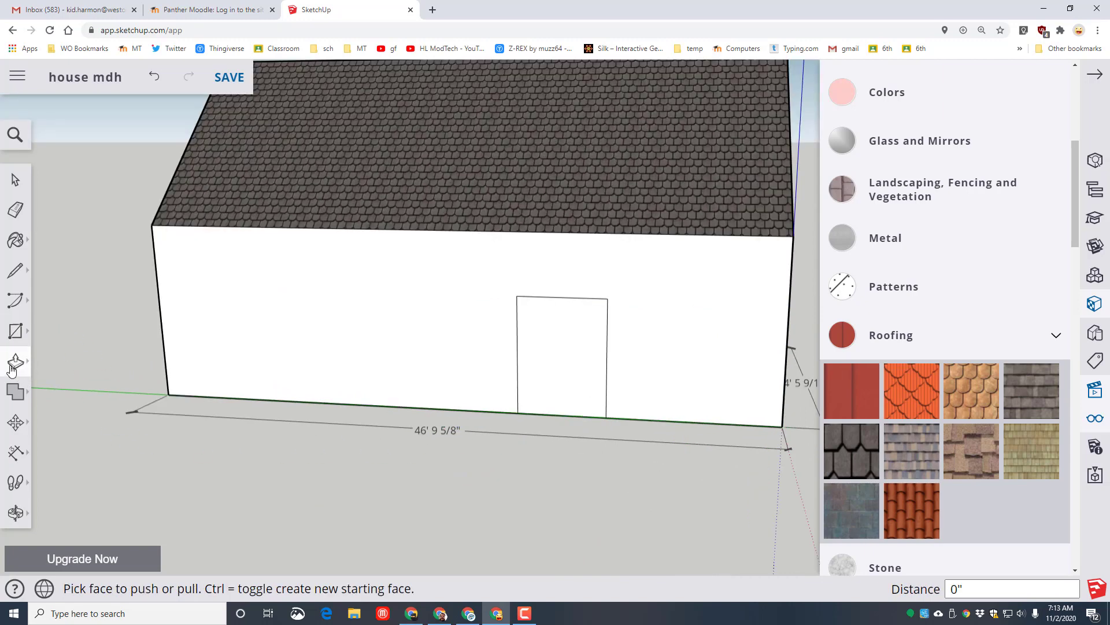
{"action": "left_click", "coordinate": [550, 404]}
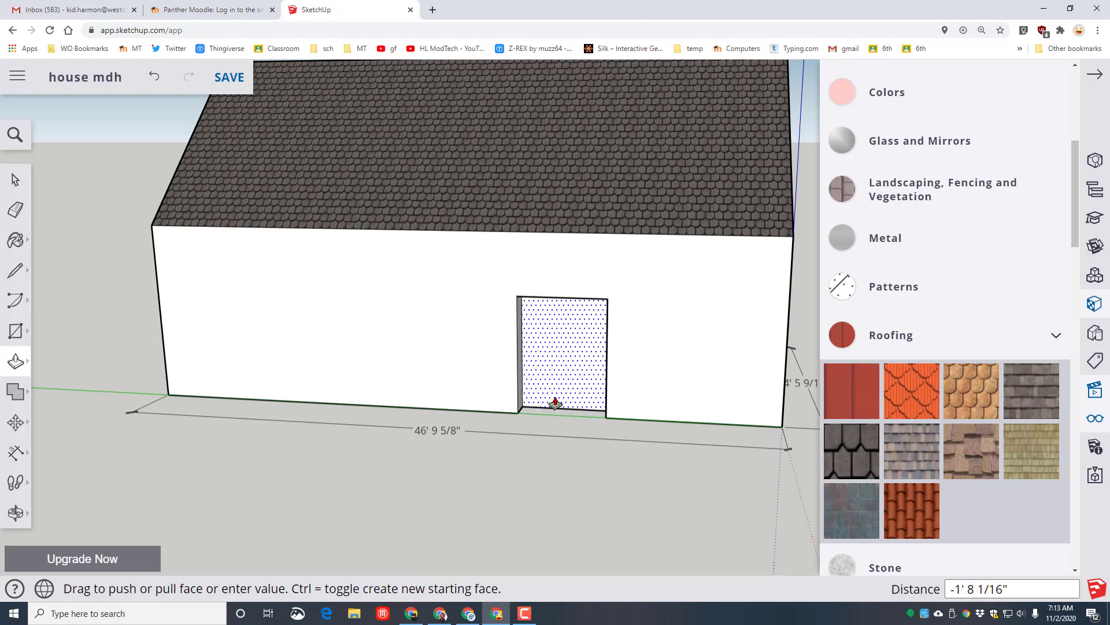
{"action": "left_click", "coordinate": [555, 404]}
{"action": "middle_click_drag", "start_coordinate": [631, 512], "coordinate": [640, 542]}
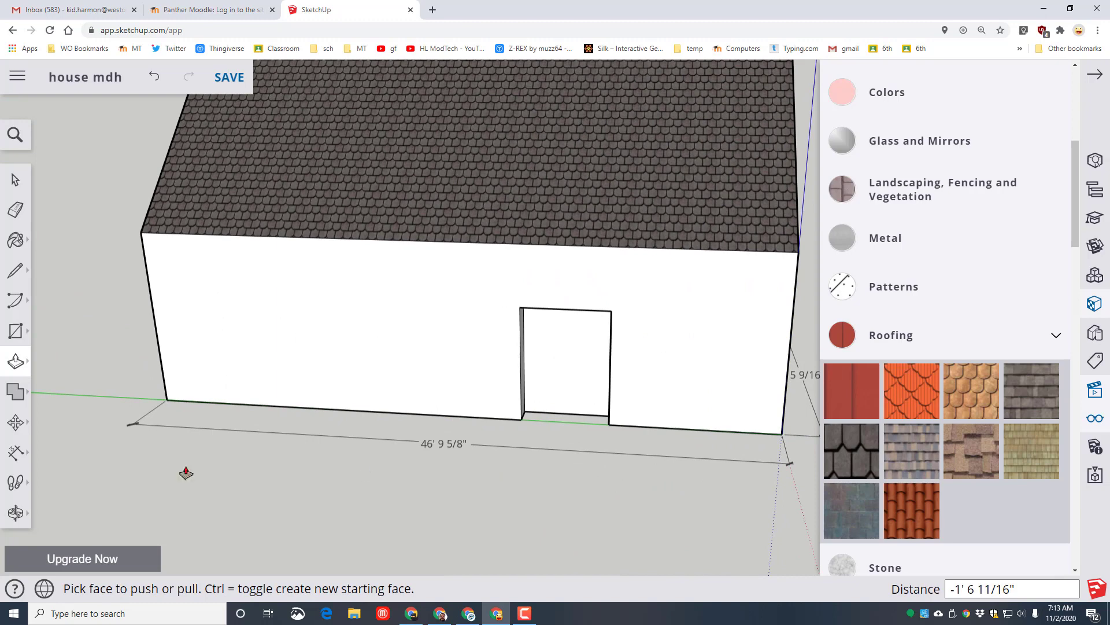
Draw a window rectangle about 9' 1" wide and 6' 8" high on the green-axis wall beside the doorway.
{"action": "left_click", "coordinate": [18, 333]}
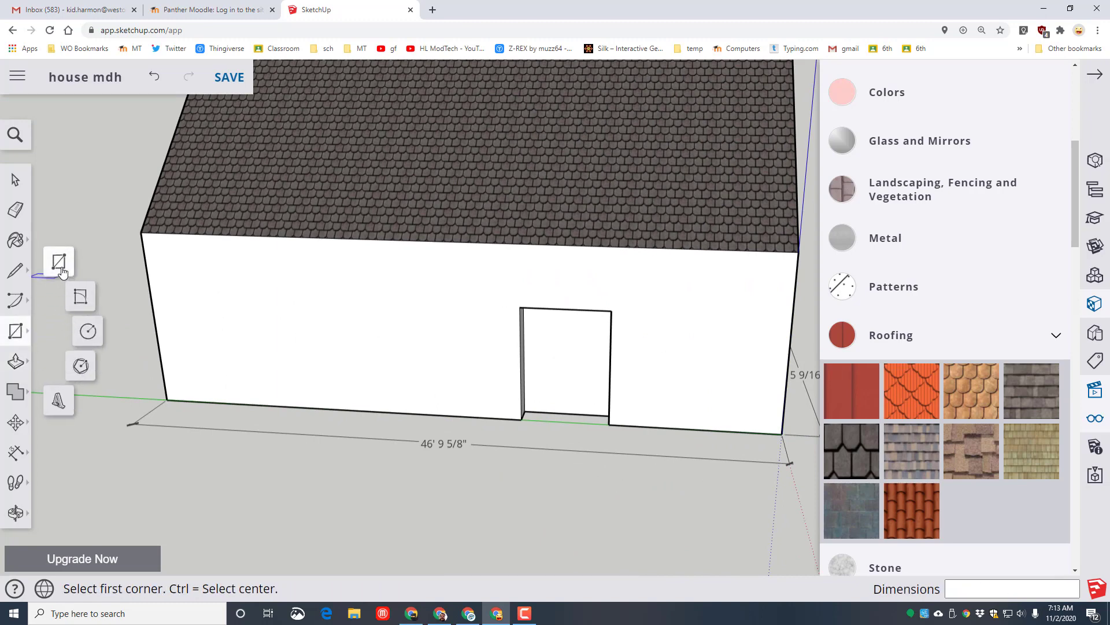
{"action": "left_click", "coordinate": [59, 267]}
{"action": "left_click", "coordinate": [343, 281]}
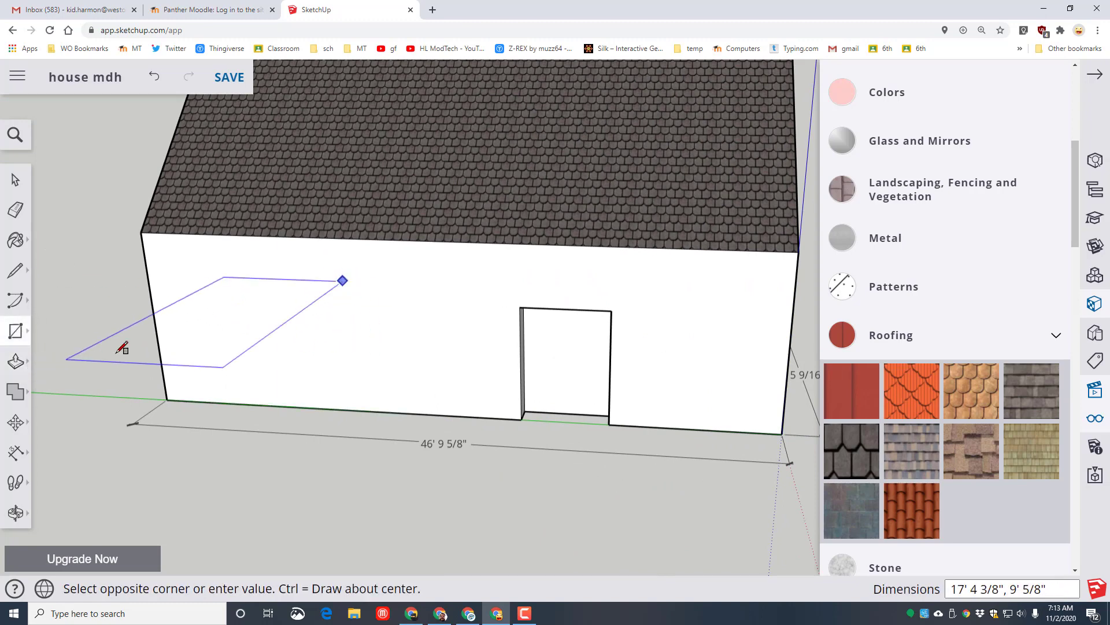
{"action": "left_click", "coordinate": [469, 372]}
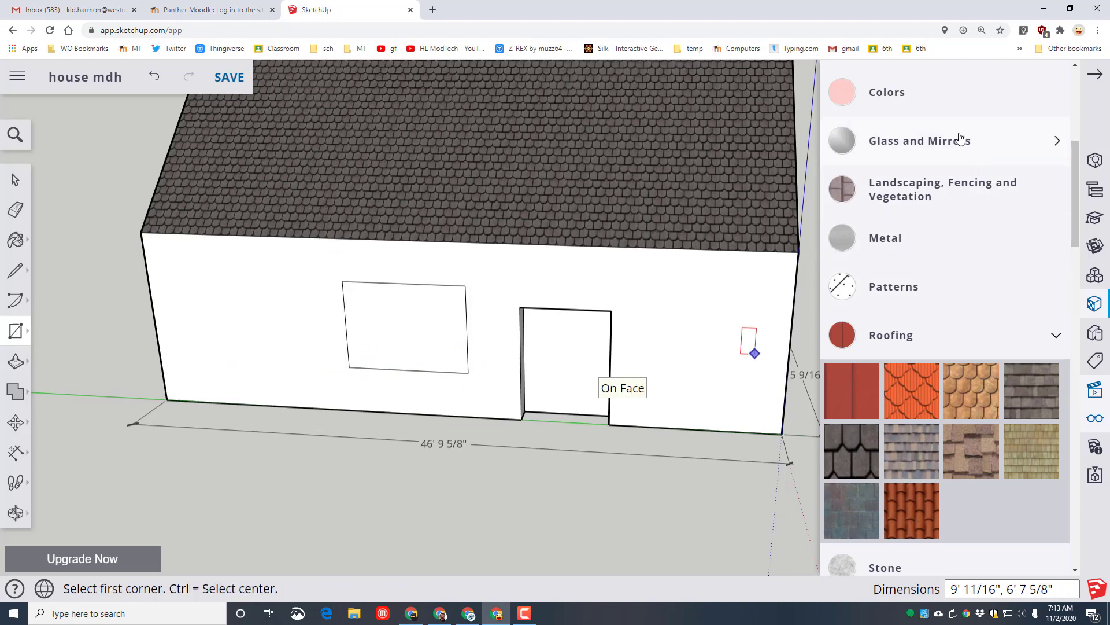
Paint the window rectangle with the translucent blue glass material from the Glass and Mirrors collection.
{"action": "left_click", "coordinate": [961, 139]}
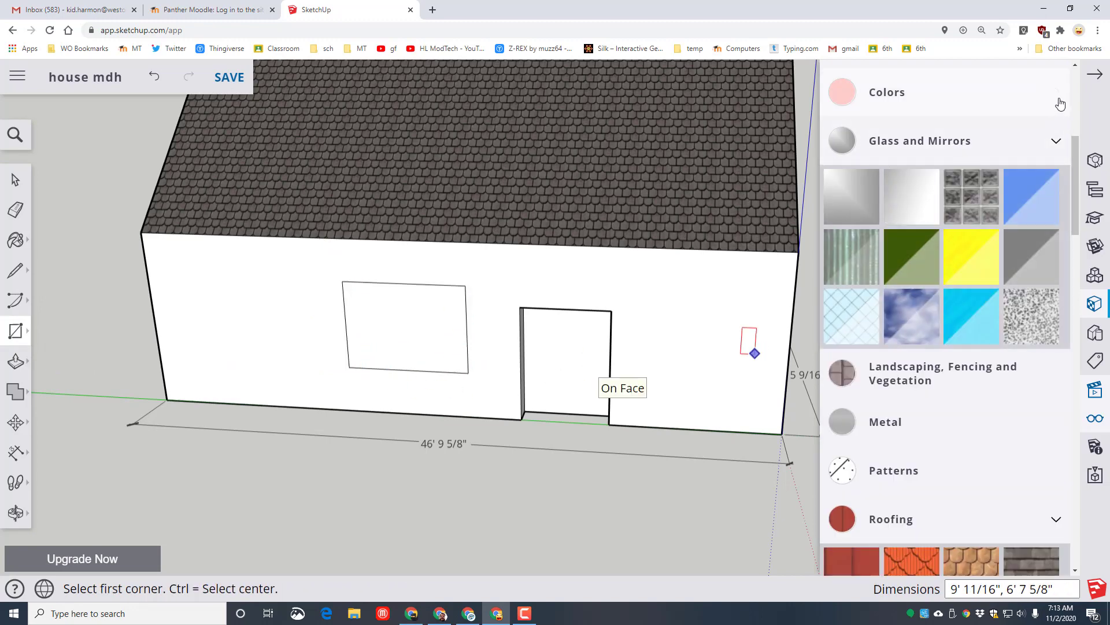
{"action": "left_click", "coordinate": [1094, 74]}
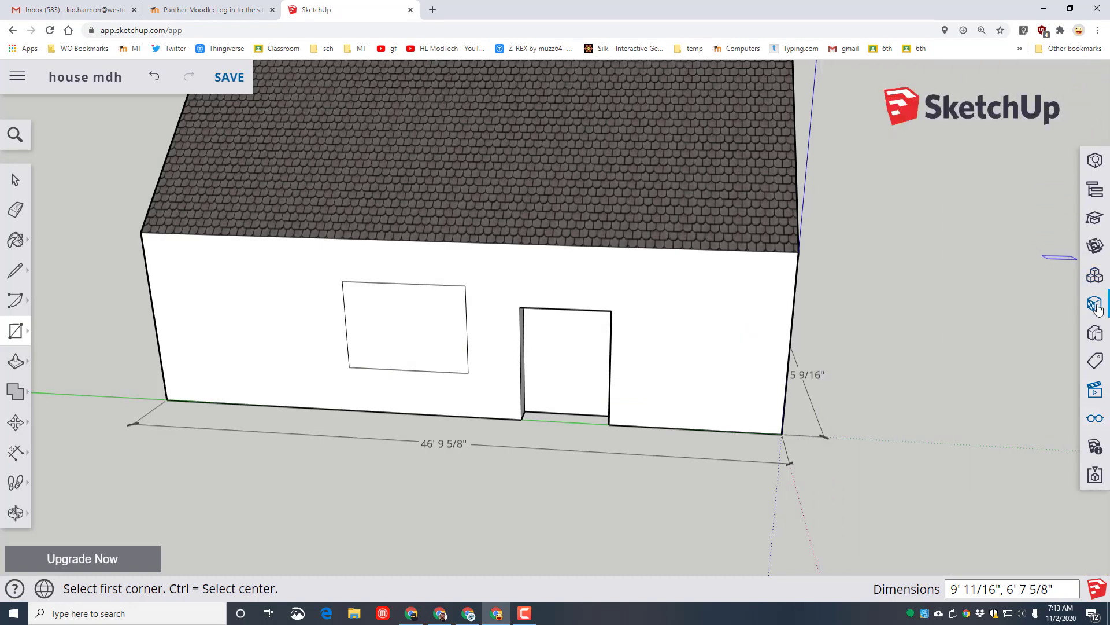
{"action": "left_click", "coordinate": [1096, 305]}
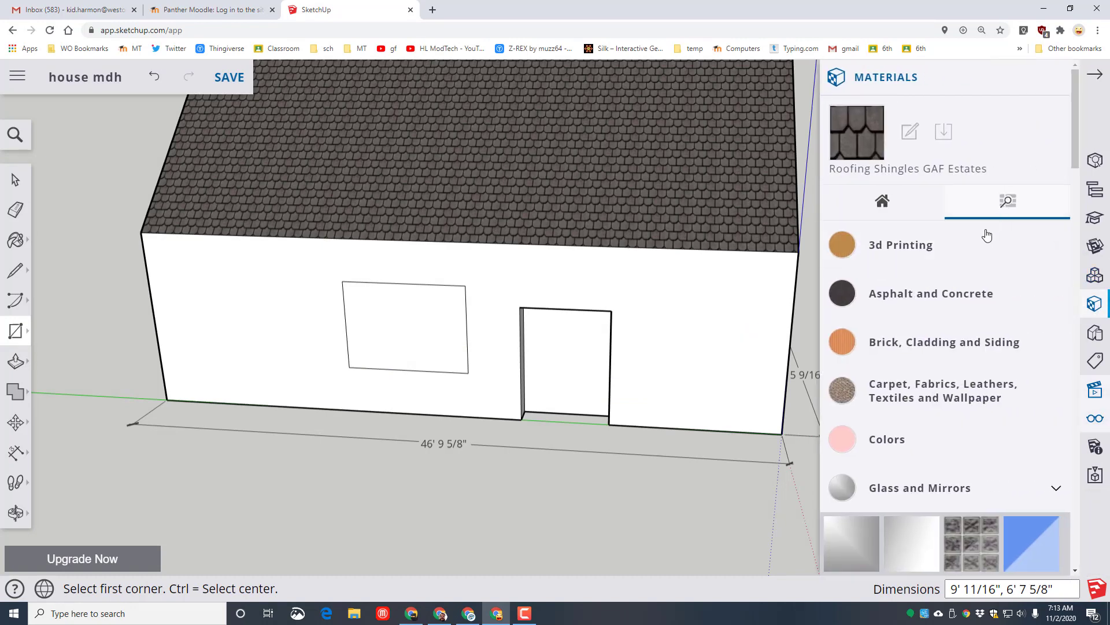
{"action": "scroll", "coordinate": [900, 446], "scroll_direction": "down", "scroll_amount": 4}
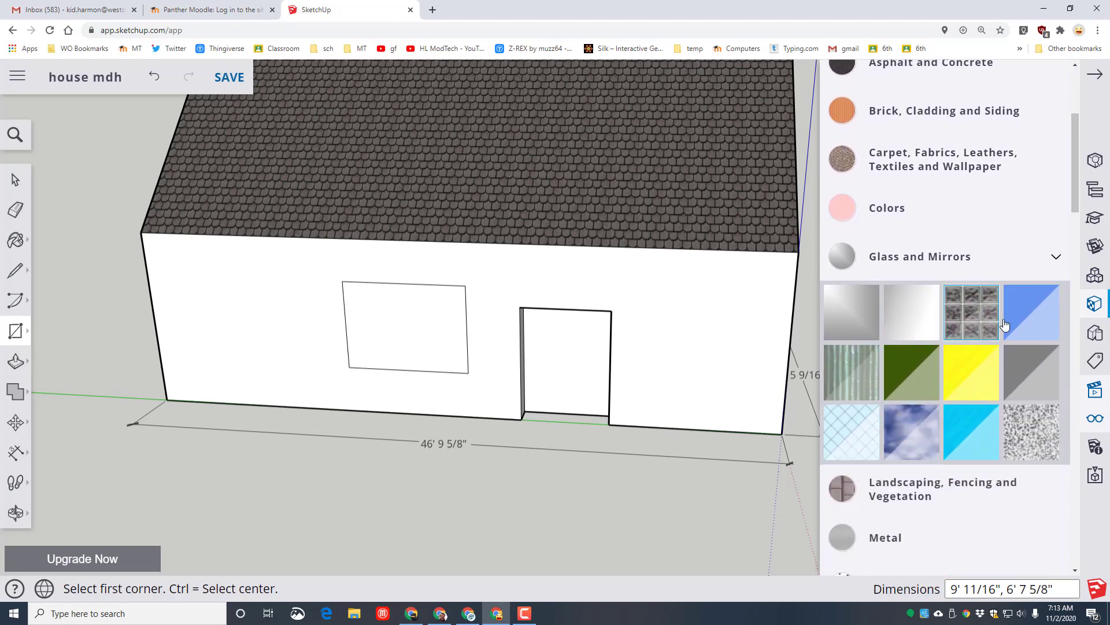
{"action": "left_click", "coordinate": [994, 298]}
{"action": "left_click", "coordinate": [409, 316]}
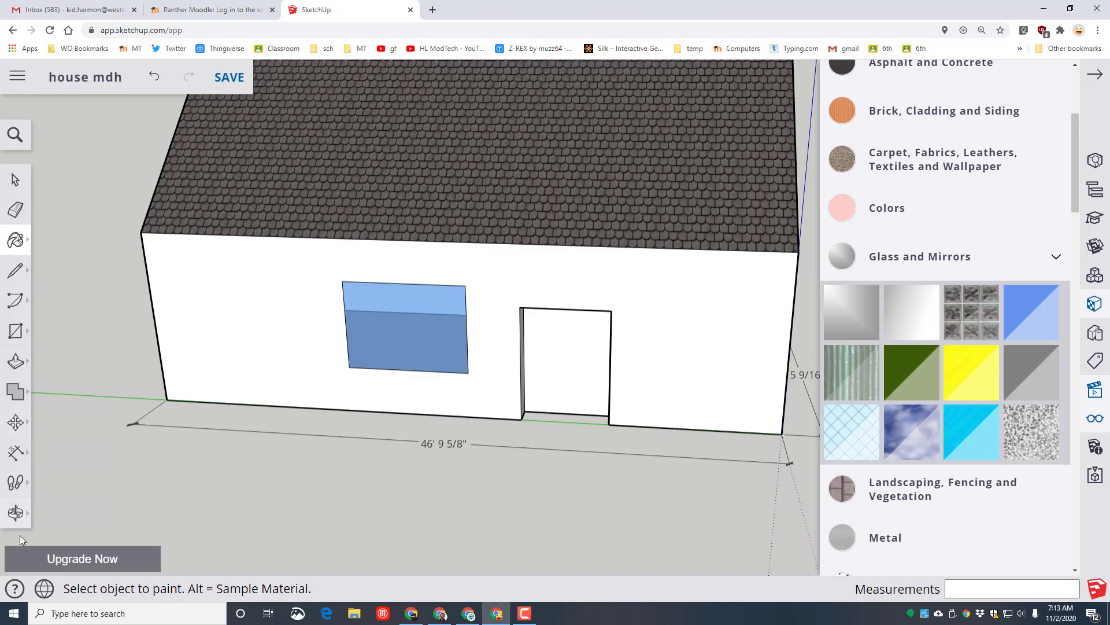
Paint the recessed door face brown with a swatch from the Colors collection.
{"action": "left_click", "coordinate": [15, 513]}
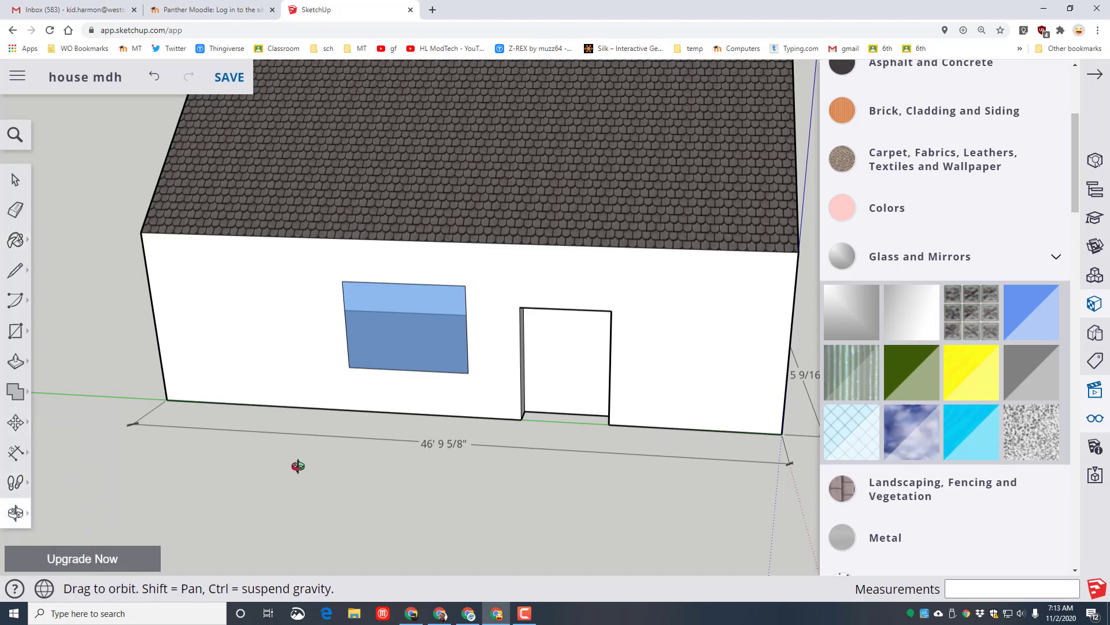
{"action": "mouse_move", "coordinate": [298, 466]}
{"action": "left_mouse_down"}
{"action": "mouse_move", "coordinate": [538, 467]}
{"action": "mouse_move", "coordinate": [627, 454]}
{"action": "mouse_move", "coordinate": [635, 401]}
{"action": "mouse_move", "coordinate": [487, 375]}
{"action": "mouse_move", "coordinate": [278, 373]}
{"action": "left_mouse_up"}
{"action": "key", "text": "b"}
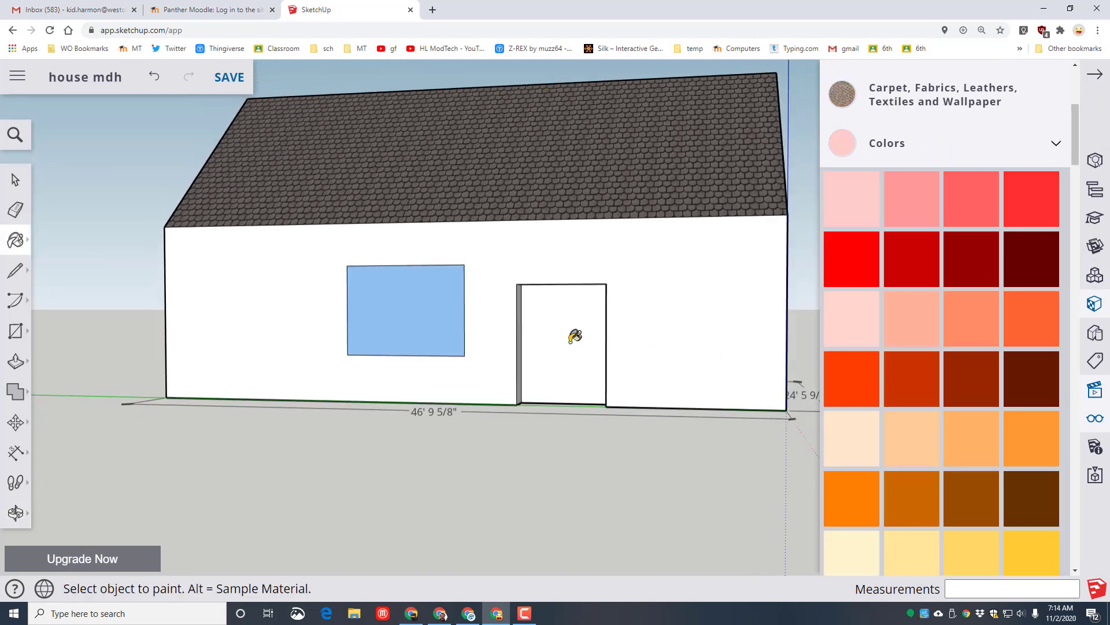
{"action": "left_click", "coordinate": [570, 340]}
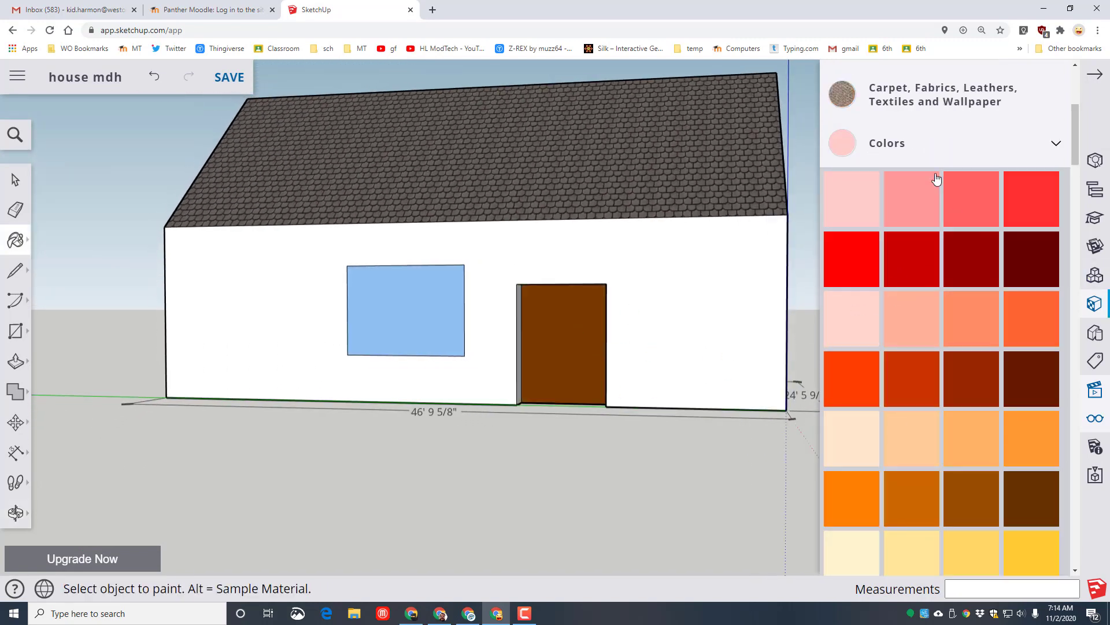
Paint the green-axis wall with Cladding Siding Tan from the Brick, Cladding and Siding collection.
{"action": "left_click", "coordinate": [931, 147]}
{"action": "scroll", "coordinate": [922, 188], "scroll_direction": "up", "scroll_amount": 3}
{"action": "left_click", "coordinate": [930, 223]}
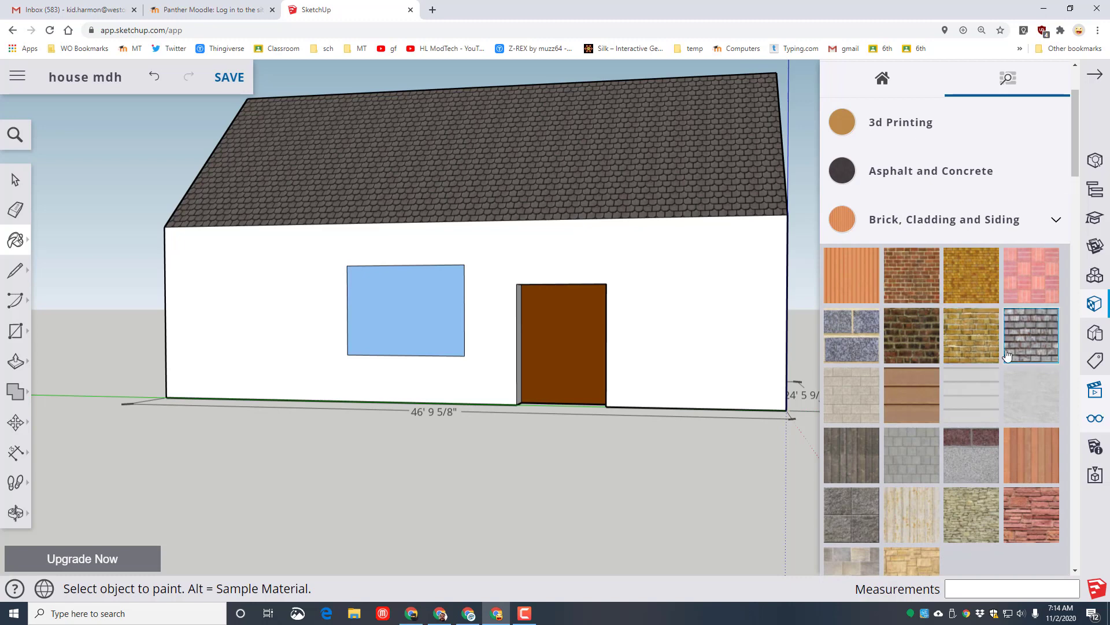
{"action": "left_click", "coordinate": [908, 403]}
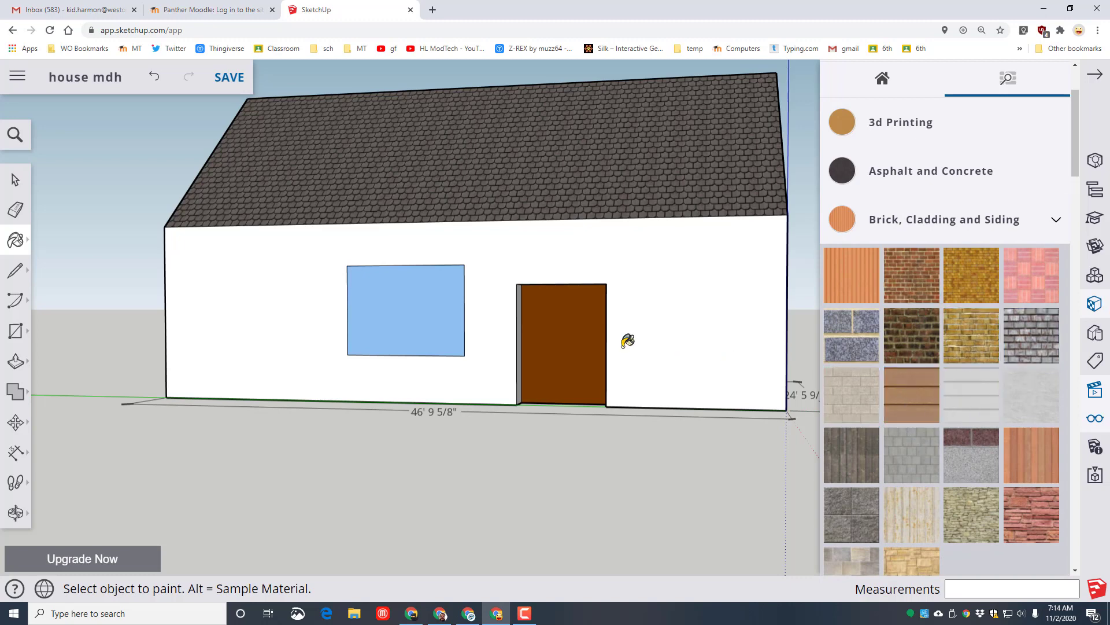
{"action": "left_click", "coordinate": [696, 298]}
Paint both side faces and the top face of the door recess with Cladding Siding Tan.
{"action": "mouse_move", "coordinate": [633, 392]}
{"action": "middle_mouse_down"}
{"action": "mouse_move", "coordinate": [436, 451]}
{"action": "mouse_move", "coordinate": [384, 436]}
{"action": "middle_mouse_up"}
{"action": "left_click", "coordinate": [488, 362]}
{"action": "middle_click_drag", "start_coordinate": [381, 476], "coordinate": [671, 402]}
{"action": "left_click", "coordinate": [665, 330]}
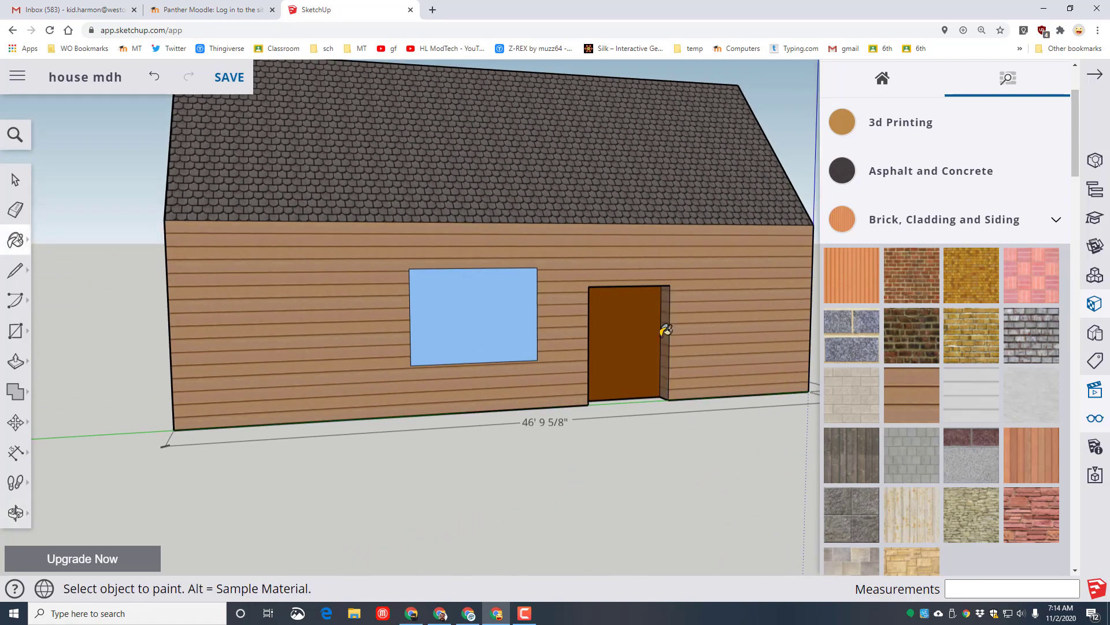
{"action": "middle_click_drag", "start_coordinate": [639, 475], "coordinate": [669, 267]}
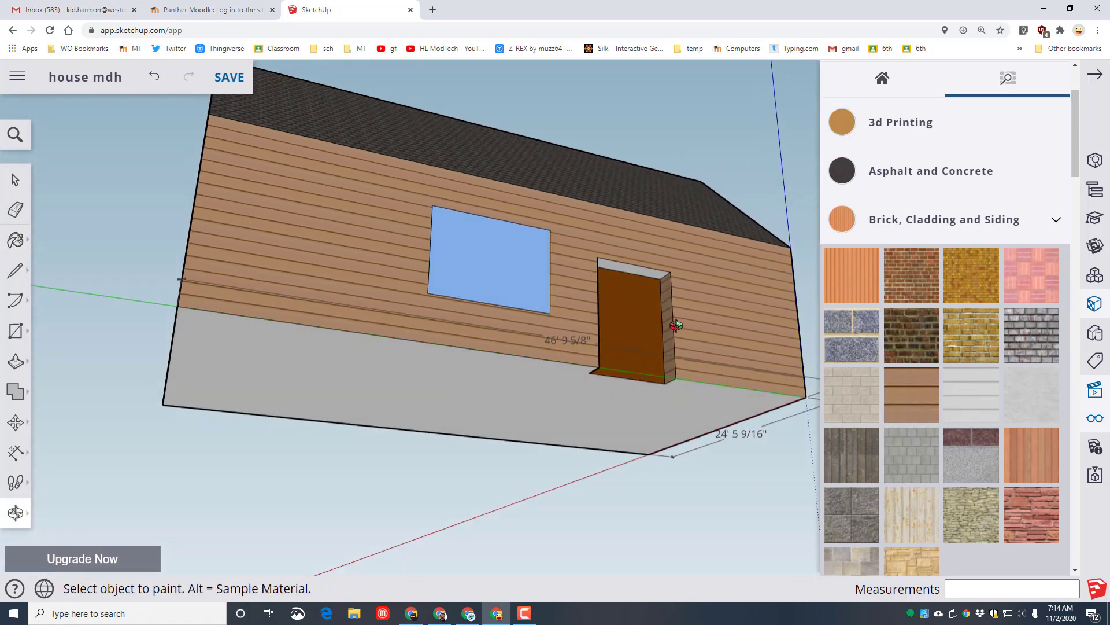
{"action": "left_click", "coordinate": [640, 263]}
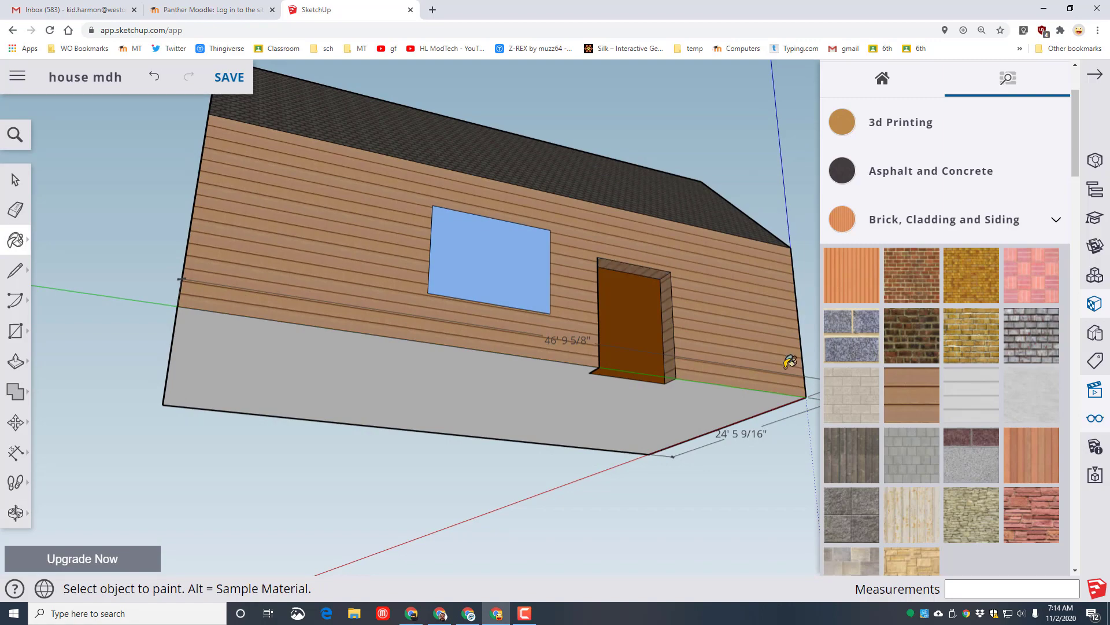
Paint the gable wall at the origin and the adjoining rear long wall with Cladding Siding Tan.
{"action": "mouse_move", "coordinate": [793, 360]}
{"action": "middle_mouse_down"}
{"action": "mouse_move", "coordinate": [685, 436]}
{"action": "mouse_move", "coordinate": [230, 505]}
{"action": "mouse_move", "coordinate": [766, 507]}
{"action": "mouse_move", "coordinate": [484, 511]}
{"action": "middle_mouse_up"}
{"action": "scroll", "coordinate": [758, 487], "scroll_direction": "down", "scroll_amount": 3}
{"action": "left_click", "coordinate": [579, 423]}
{"action": "left_click", "coordinate": [751, 400]}
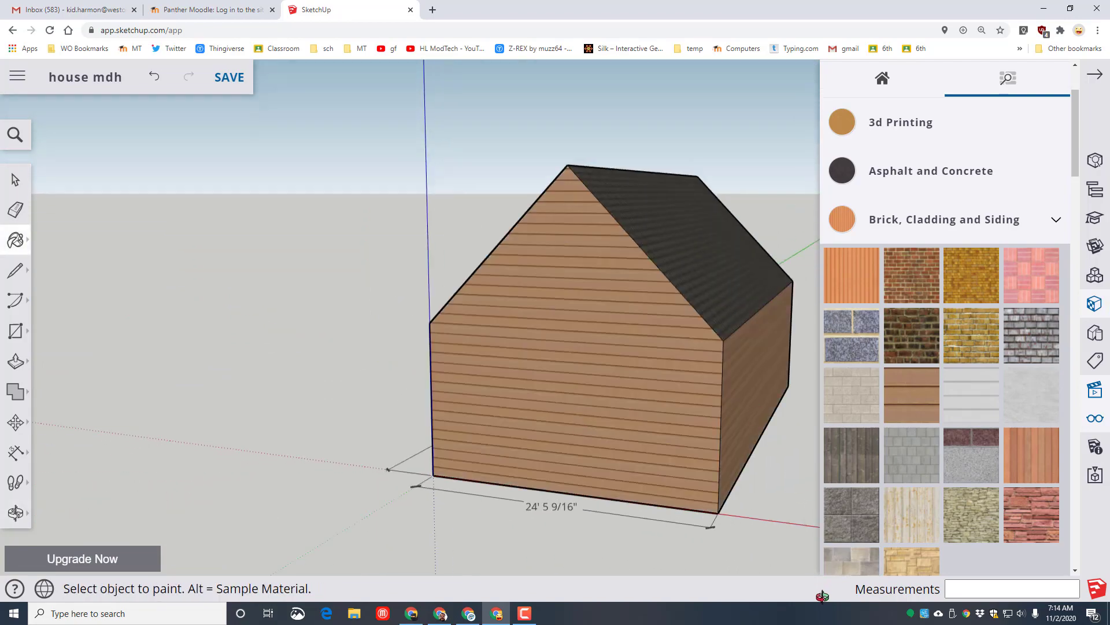
Paint the remaining white gable wall, at the far end from the origin, with Cladding Siding Tan.
{"action": "mouse_move", "coordinate": [801, 515]}
{"action": "middle_mouse_down"}
{"action": "mouse_move", "coordinate": [117, 535]}
{"action": "mouse_move", "coordinate": [1, 465]}
{"action": "middle_mouse_up"}
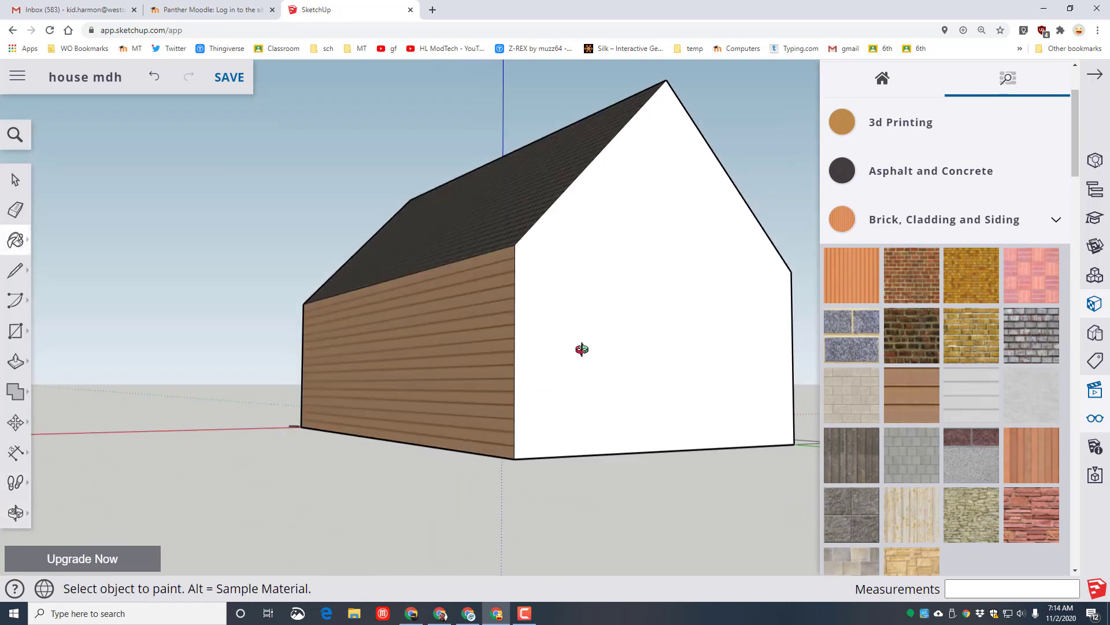
{"action": "left_click", "coordinate": [580, 349]}
{"action": "middle_click_drag", "start_coordinate": [322, 458], "coordinate": [607, 496]}
{"action": "left_click", "coordinate": [15, 240]}
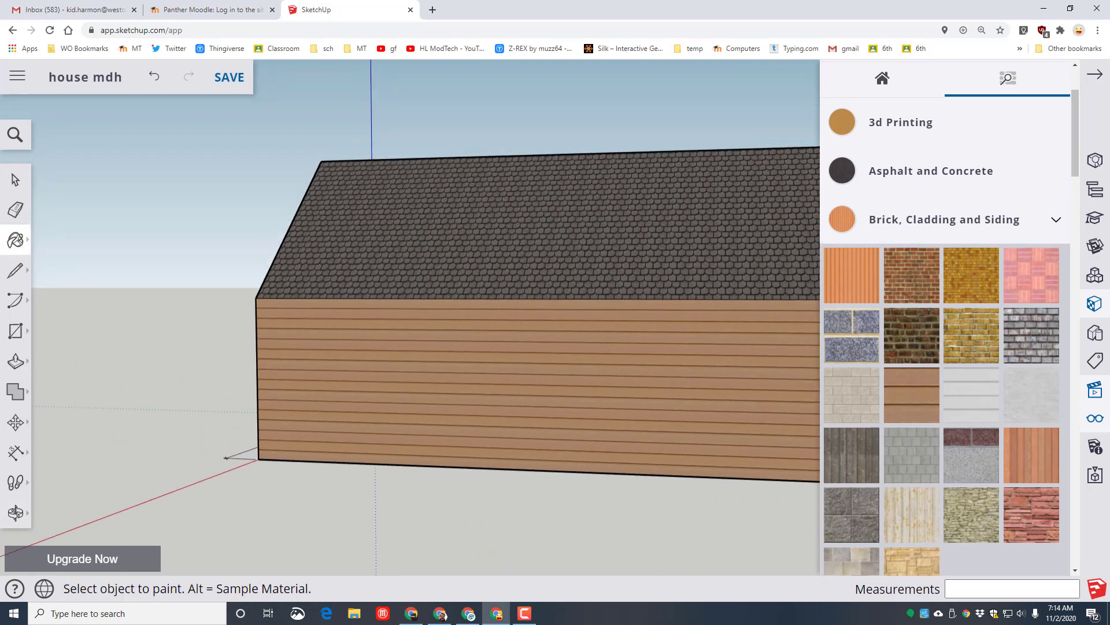
Draw a round window with a radius of about 3' 7" on the long wall without the door.
{"action": "left_click", "coordinate": [15, 331]}
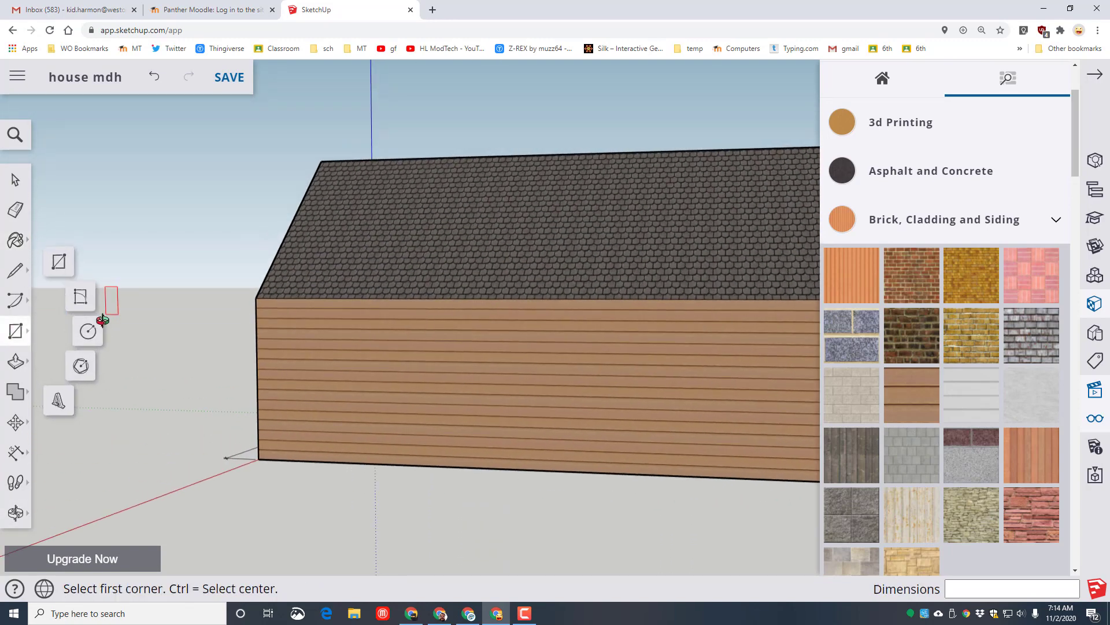
{"action": "left_click", "coordinate": [88, 331]}
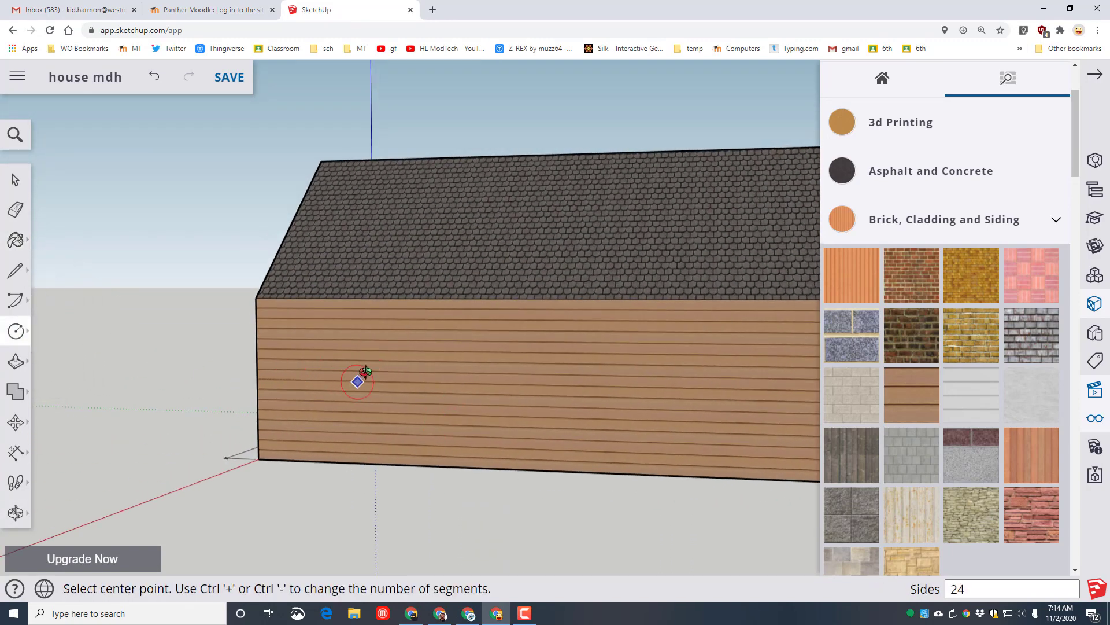
{"action": "left_click", "coordinate": [391, 369]}
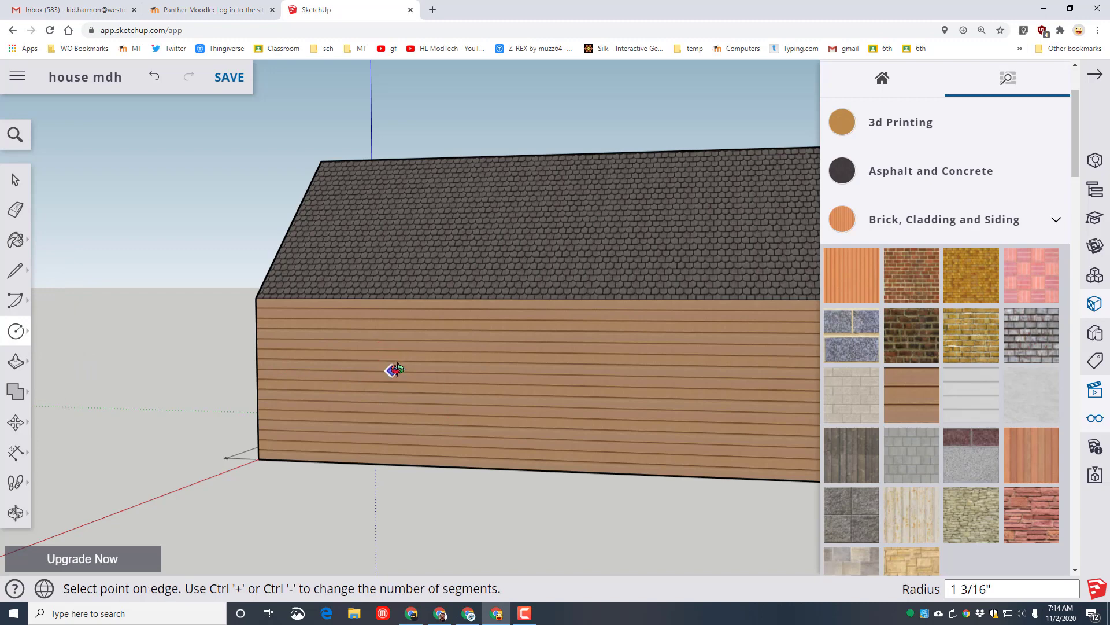
{"action": "left_click", "coordinate": [433, 388]}
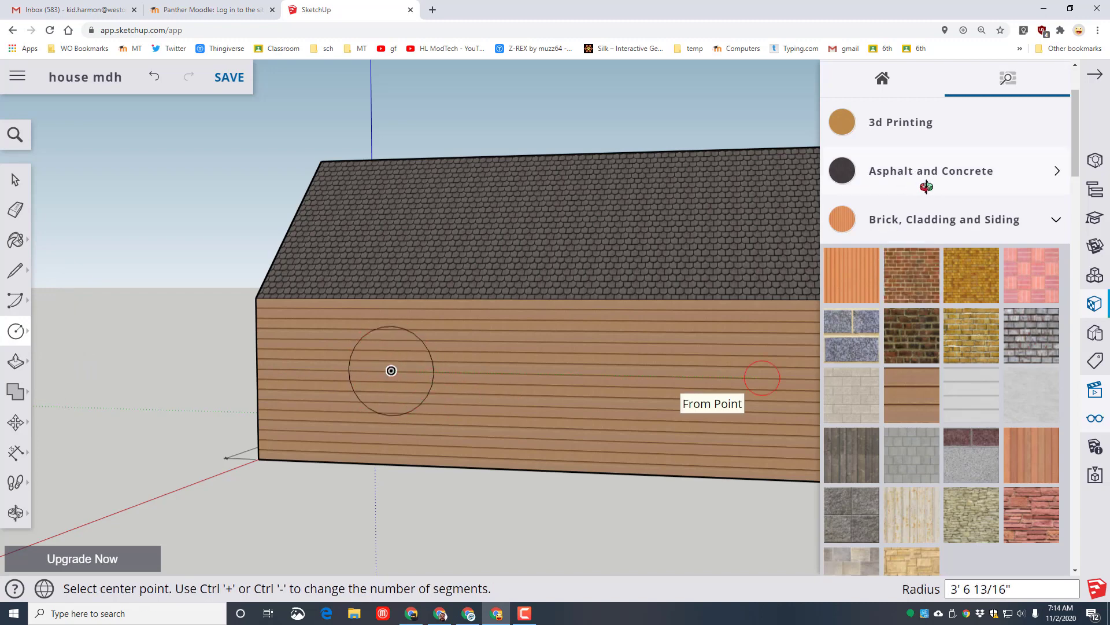
Paint the round window with the translucent blue glass material from the Glass and Mirrors collection.
{"action": "scroll", "coordinate": [926, 185], "scroll_direction": "up", "scroll_amount": 2}
{"action": "left_click", "coordinate": [1059, 339]}
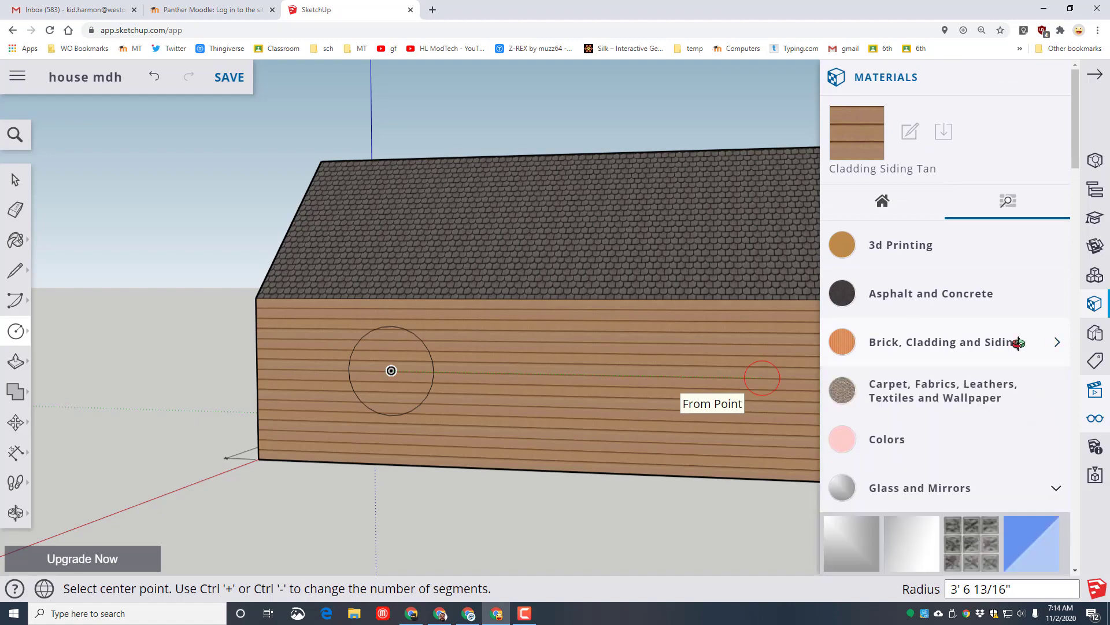
{"action": "scroll", "coordinate": [935, 423], "scroll_direction": "down", "scroll_amount": 2}
{"action": "left_click", "coordinate": [1019, 429]}
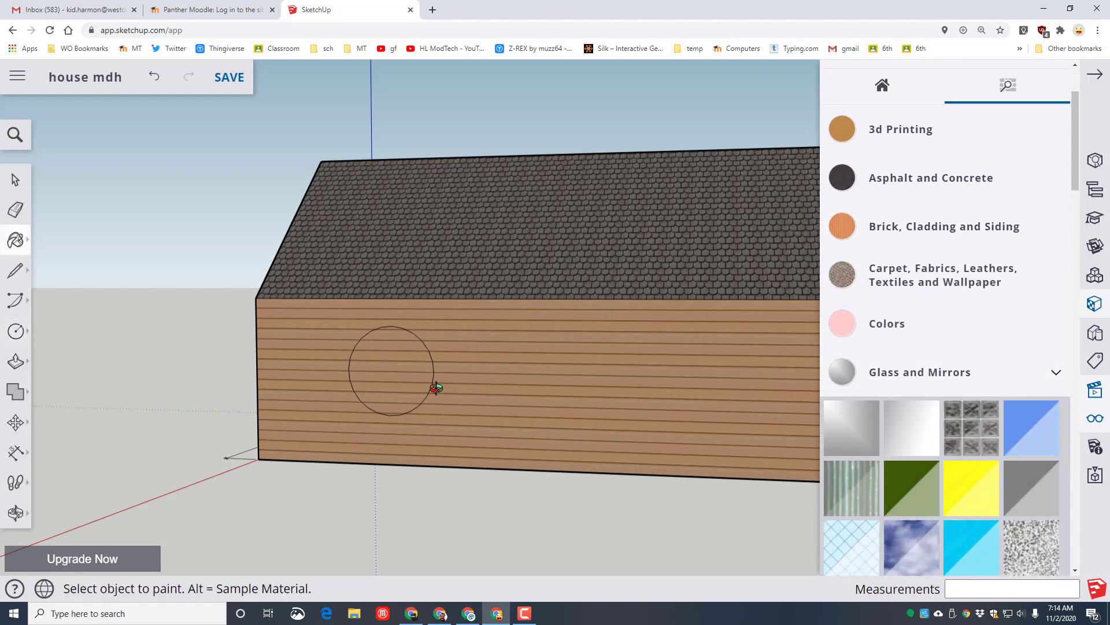
{"action": "left_click", "coordinate": [402, 373]}
Draw a large door rectangle about 14' 7" wide and 10' 6" high from the bottom edge of the round-window wall.
{"action": "key", "text": "o"}
{"action": "mouse_move", "coordinate": [329, 463]}
{"action": "left_mouse_down"}
{"action": "mouse_move", "coordinate": [620, 496]}
{"action": "mouse_move", "coordinate": [552, 501]}
{"action": "left_mouse_up"}
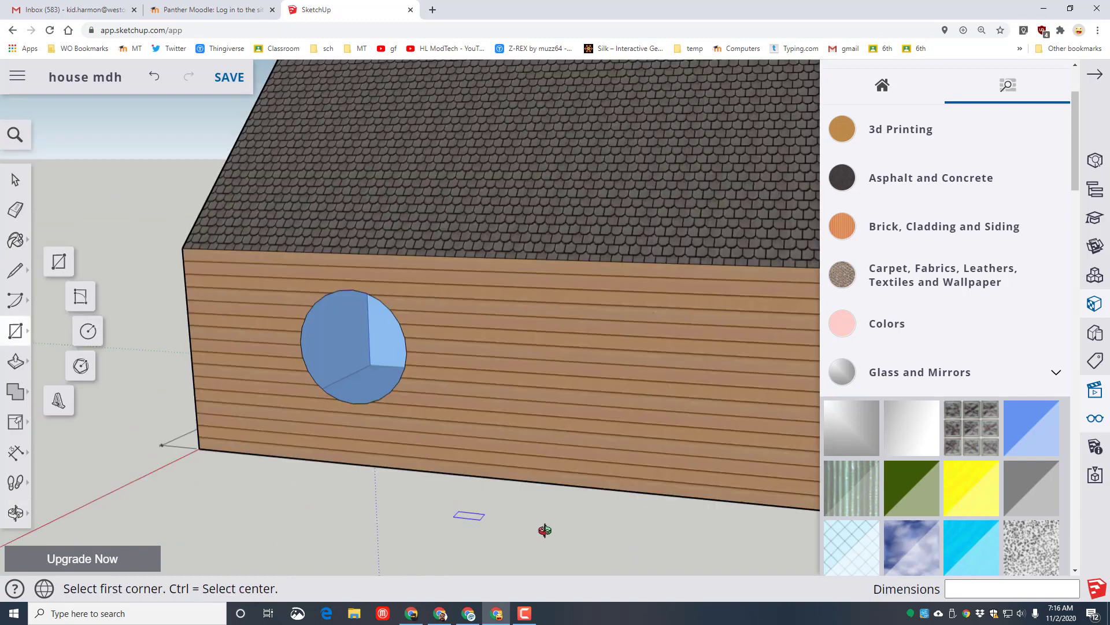
{"action": "left_click", "coordinate": [59, 262]}
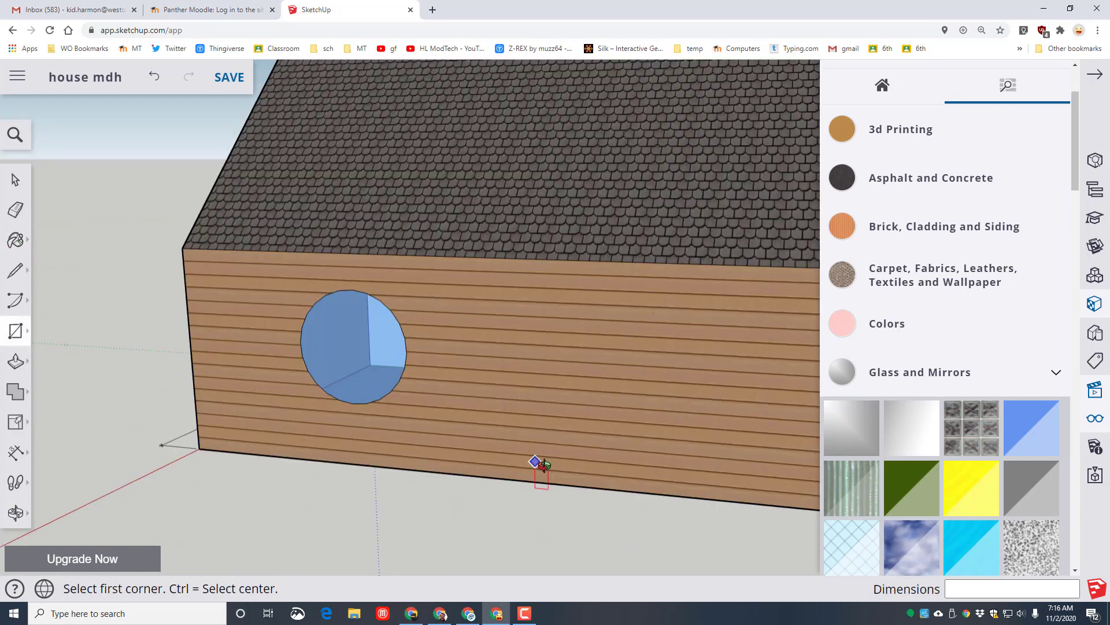
{"action": "middle_click_drag", "start_coordinate": [533, 474], "coordinate": [382, 464]}
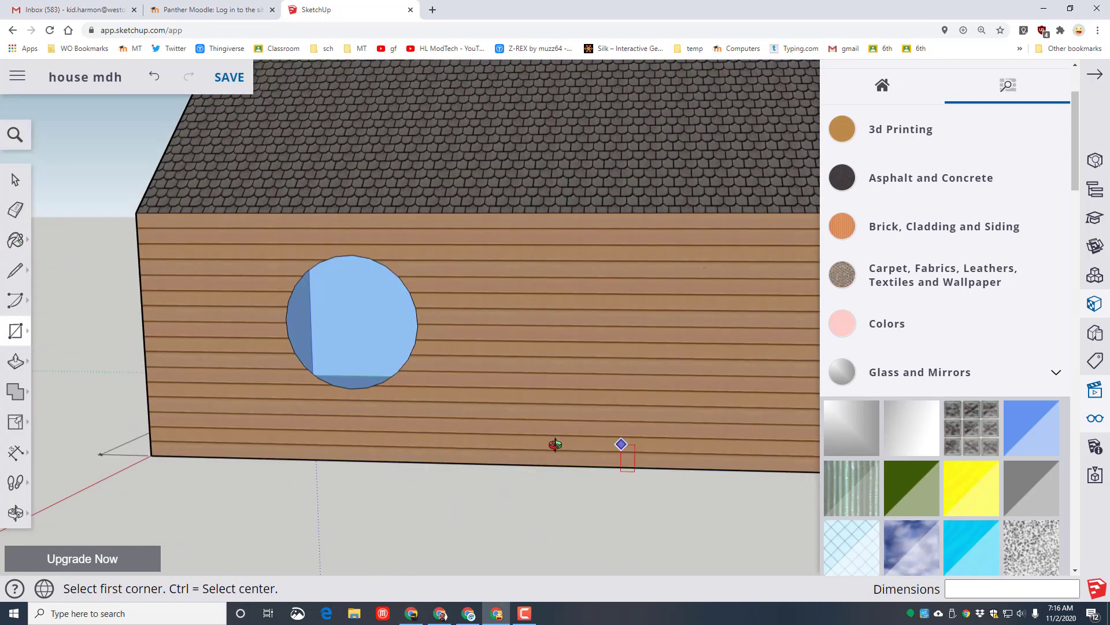
{"action": "left_click", "coordinate": [500, 464]}
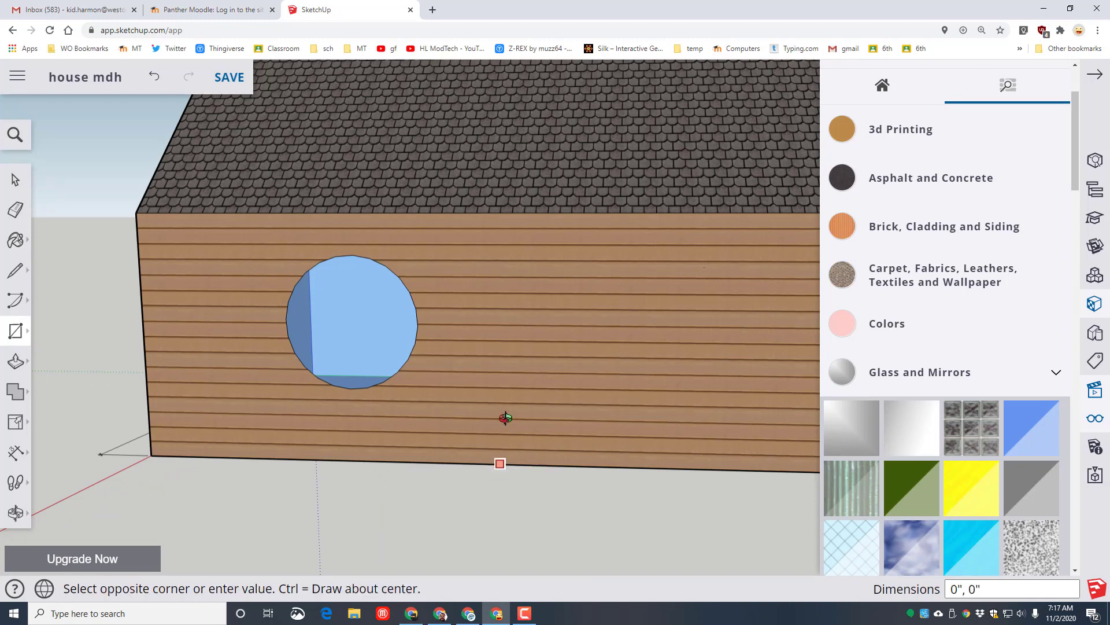
{"action": "left_click", "coordinate": [783, 266]}
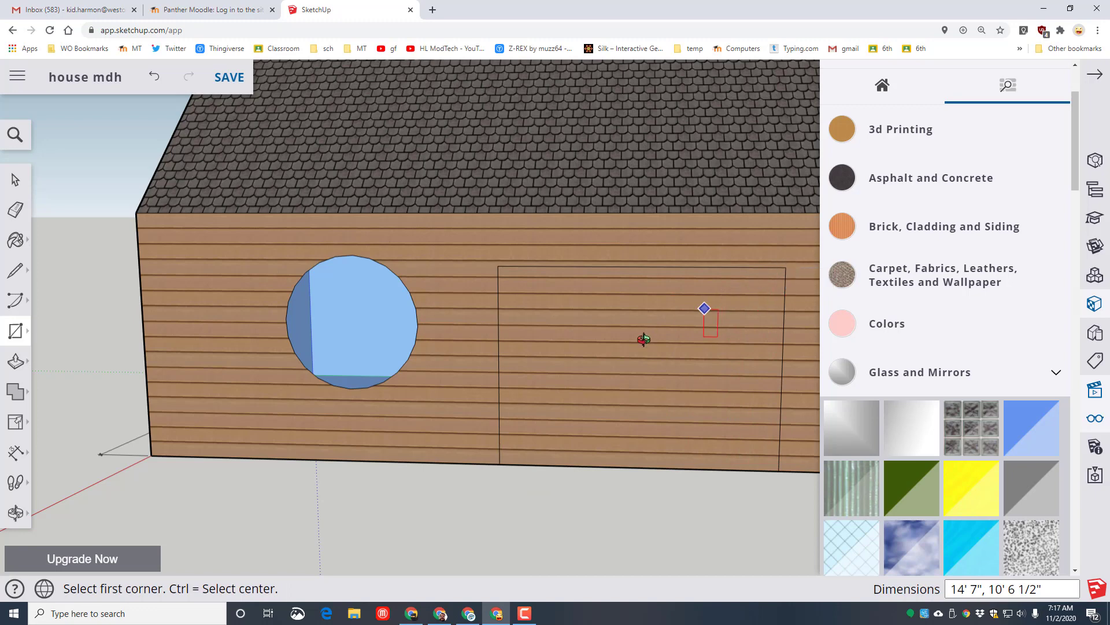
Offset the large door rectangle's outline outward to form a narrow frame around it.
{"action": "left_click", "coordinate": [9, 360]}
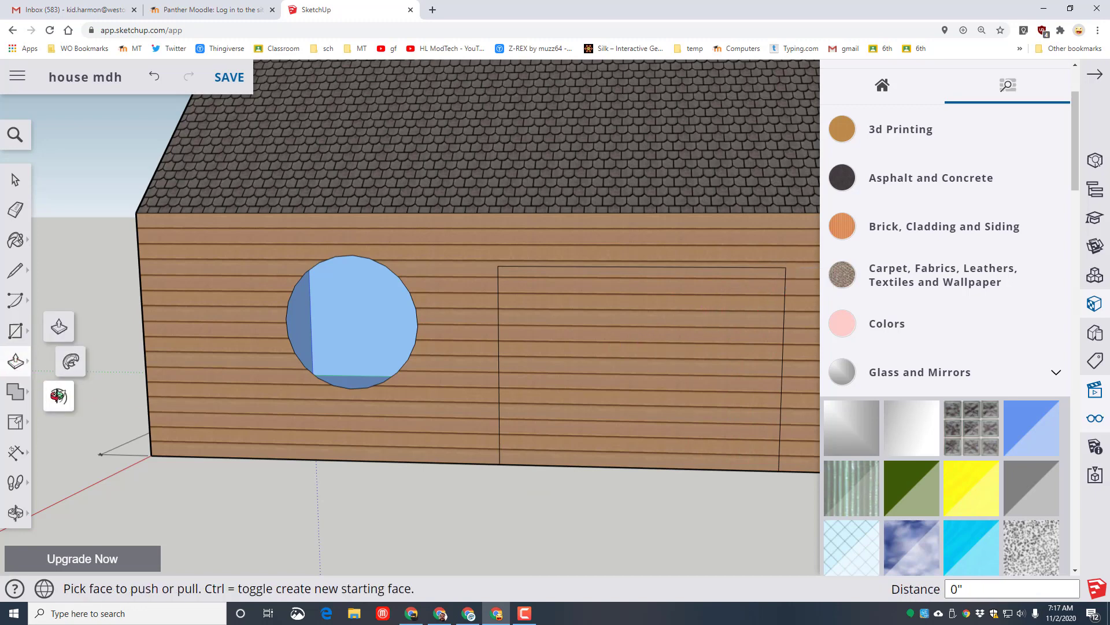
{"action": "left_click", "coordinate": [57, 395]}
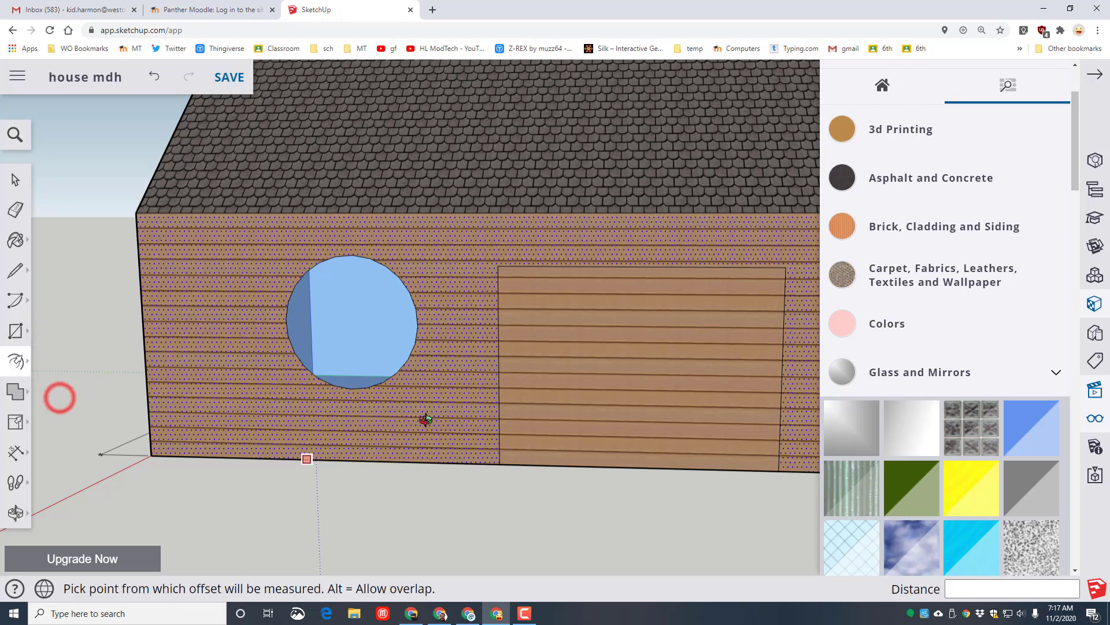
{"action": "left_click", "coordinate": [548, 396]}
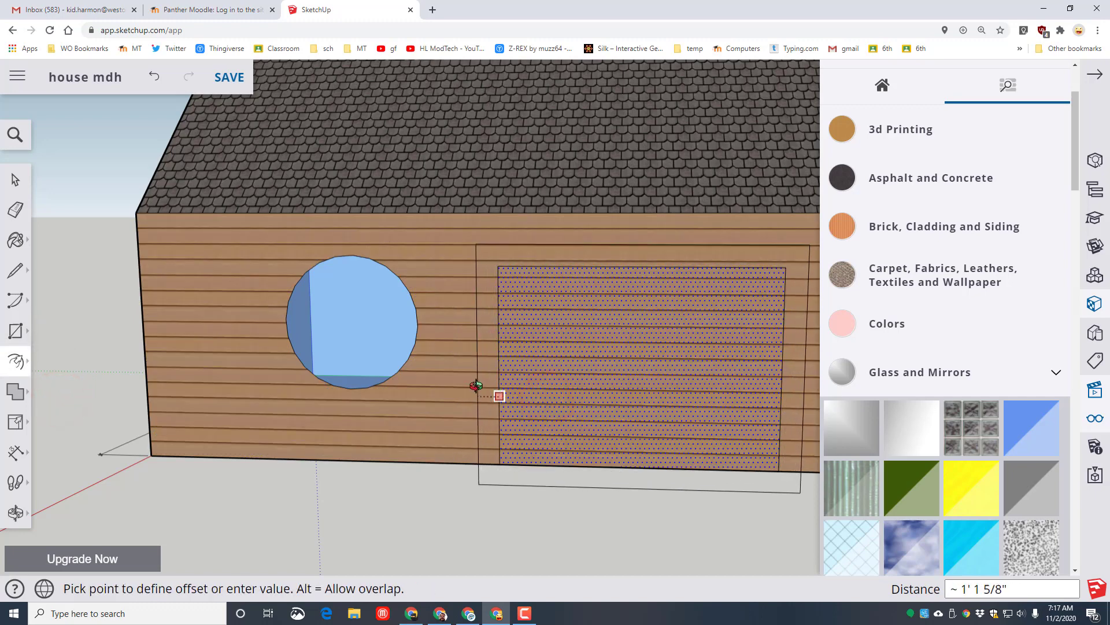
{"action": "left_click", "coordinate": [488, 390]}
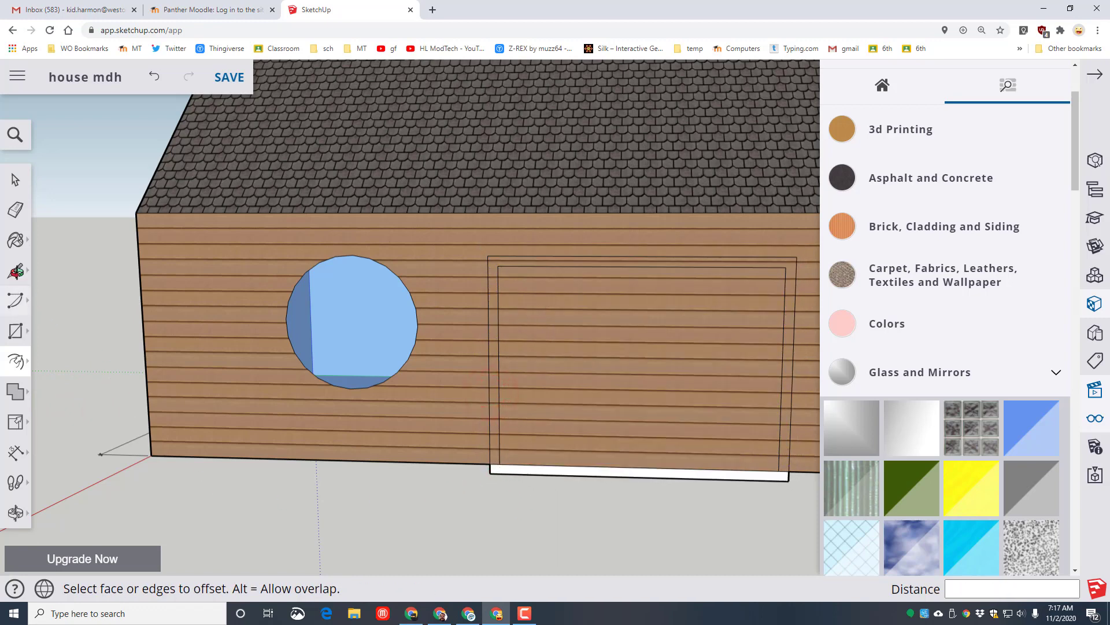
Erase the part of the door frame hanging below the wall and paint the remaining frame solid brown from the Colors collection.
{"action": "left_click", "coordinate": [15, 208]}
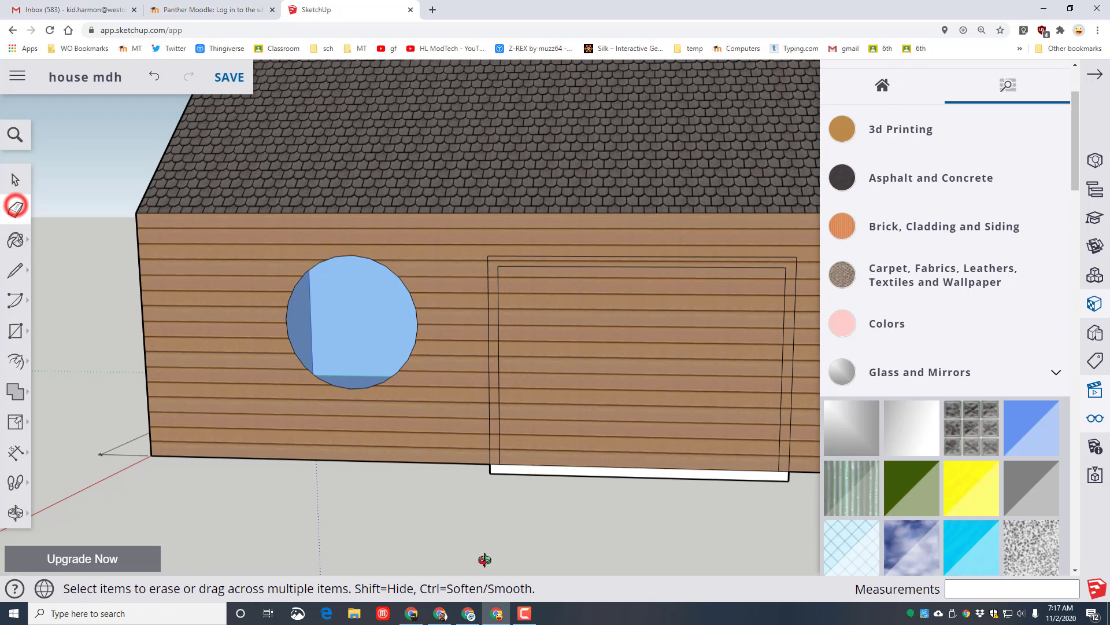
{"action": "left_click", "coordinate": [491, 472]}
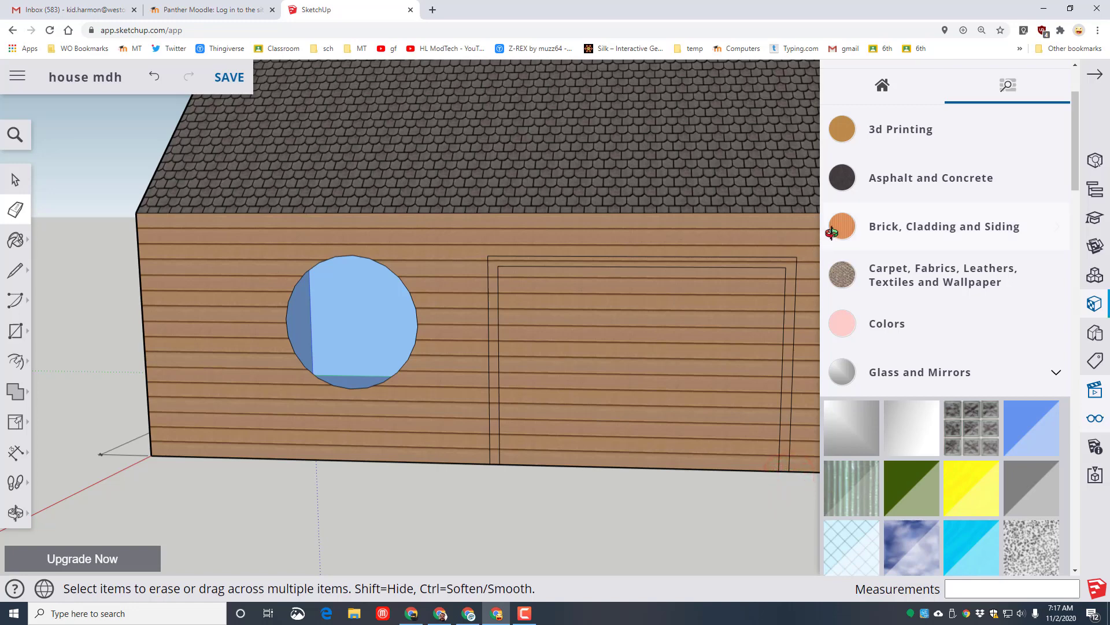
{"action": "left_click", "coordinate": [873, 317]}
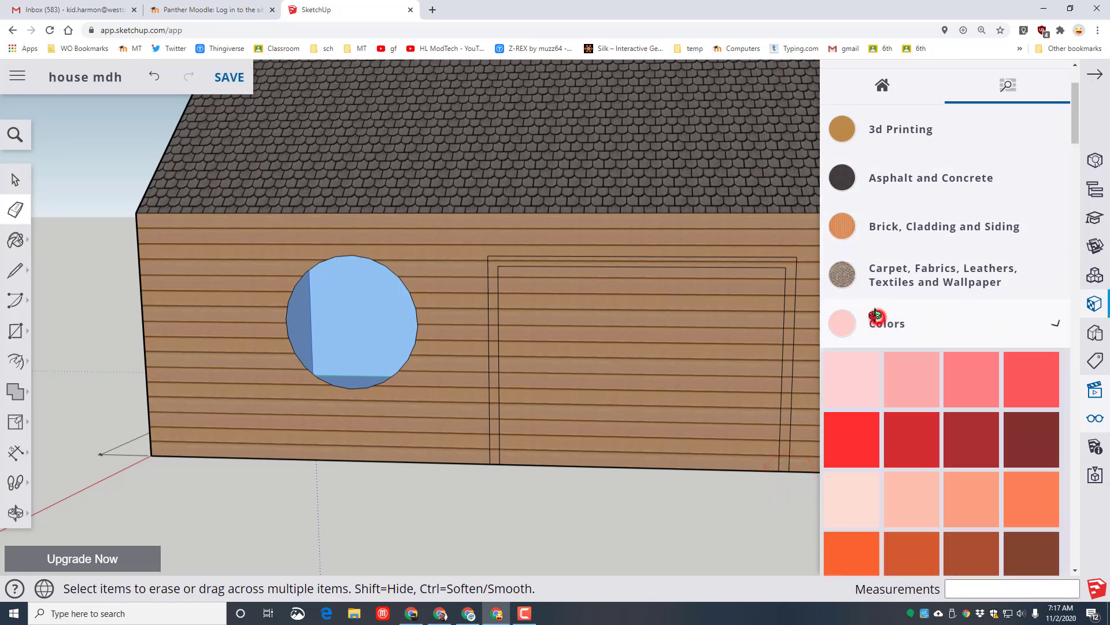
{"action": "scroll", "coordinate": [954, 405], "scroll_direction": "down", "scroll_amount": 2}
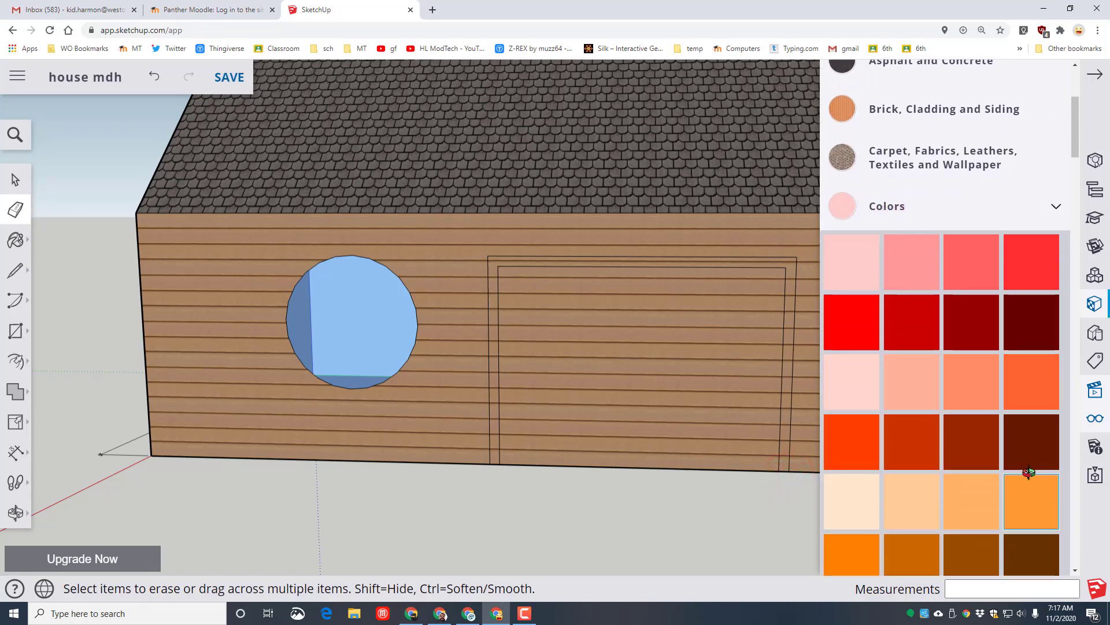
{"action": "scroll", "coordinate": [1038, 454], "scroll_direction": "down", "scroll_amount": 2}
{"action": "left_click", "coordinate": [1037, 438]}
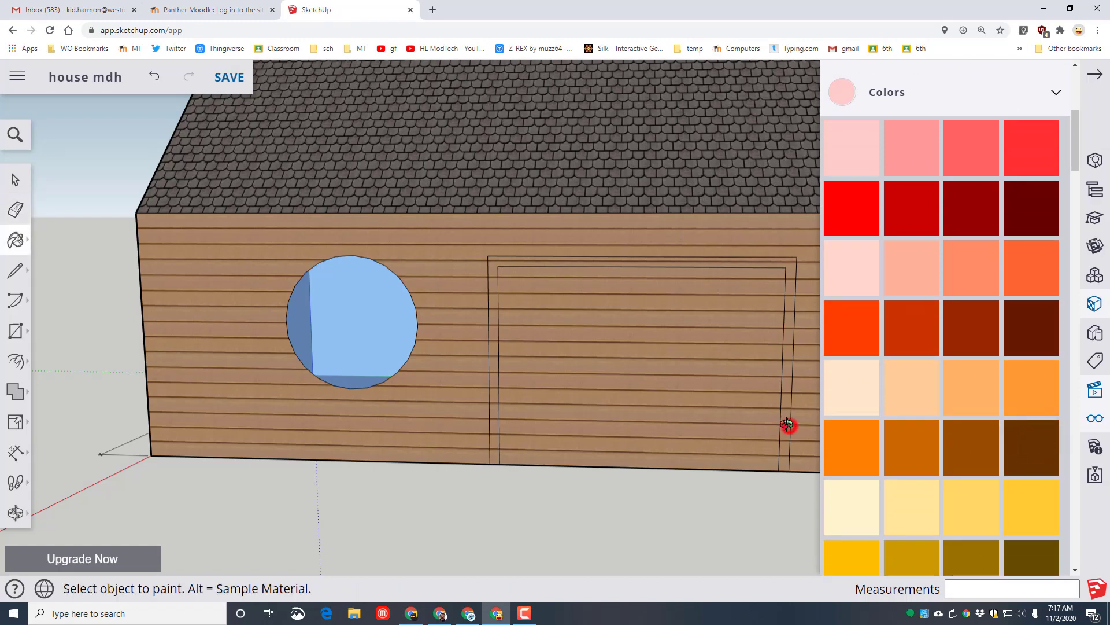
{"action": "left_click", "coordinate": [789, 425]}
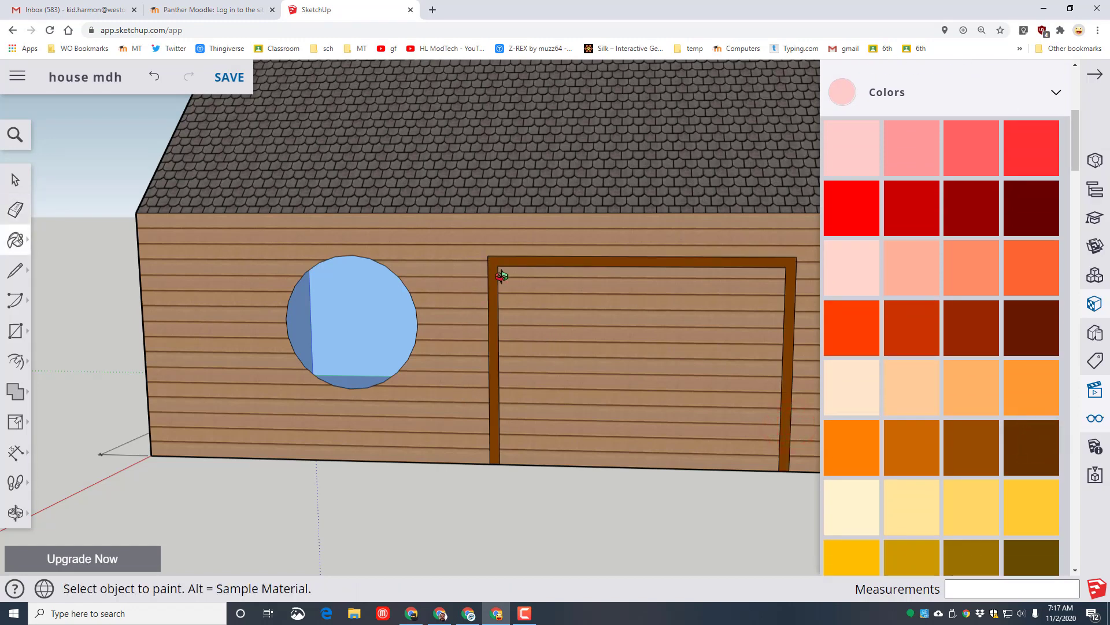
Draw a vertical line about 10' 6 1/2" long down the middle of the framed door, splitting it into two panels.
{"action": "left_click", "coordinate": [15, 269]}
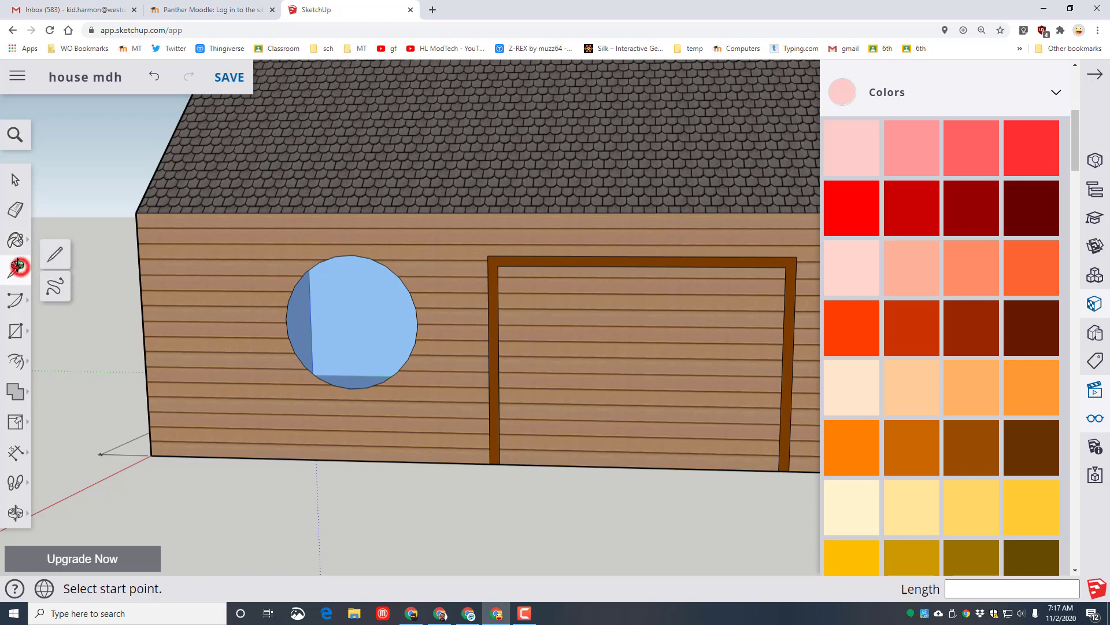
{"action": "left_click", "coordinate": [57, 247]}
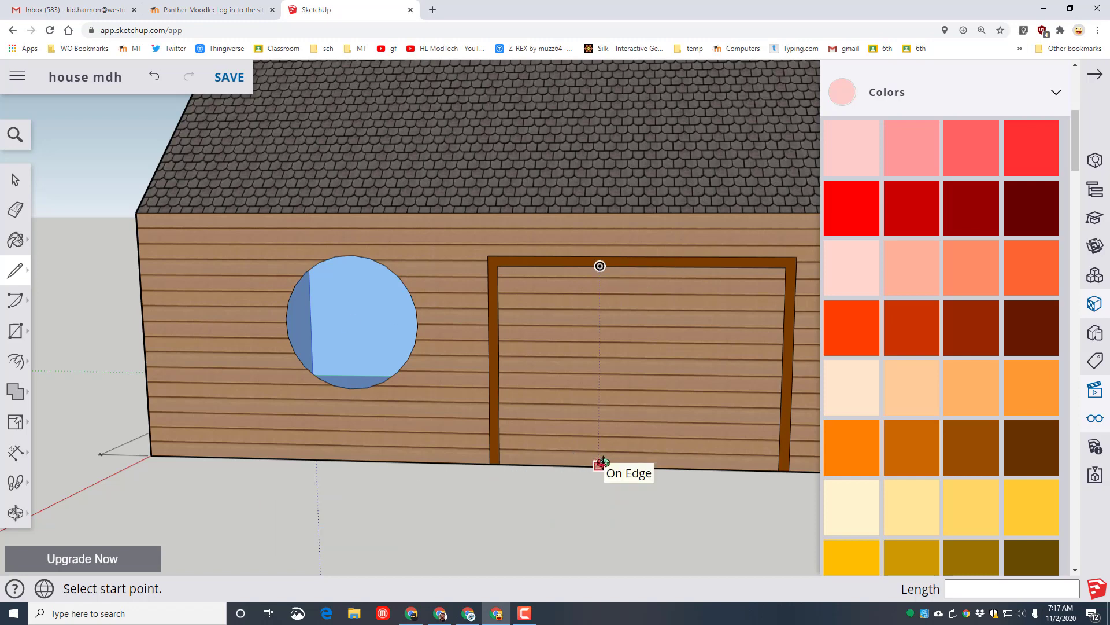
{"action": "left_click", "coordinate": [636, 466]}
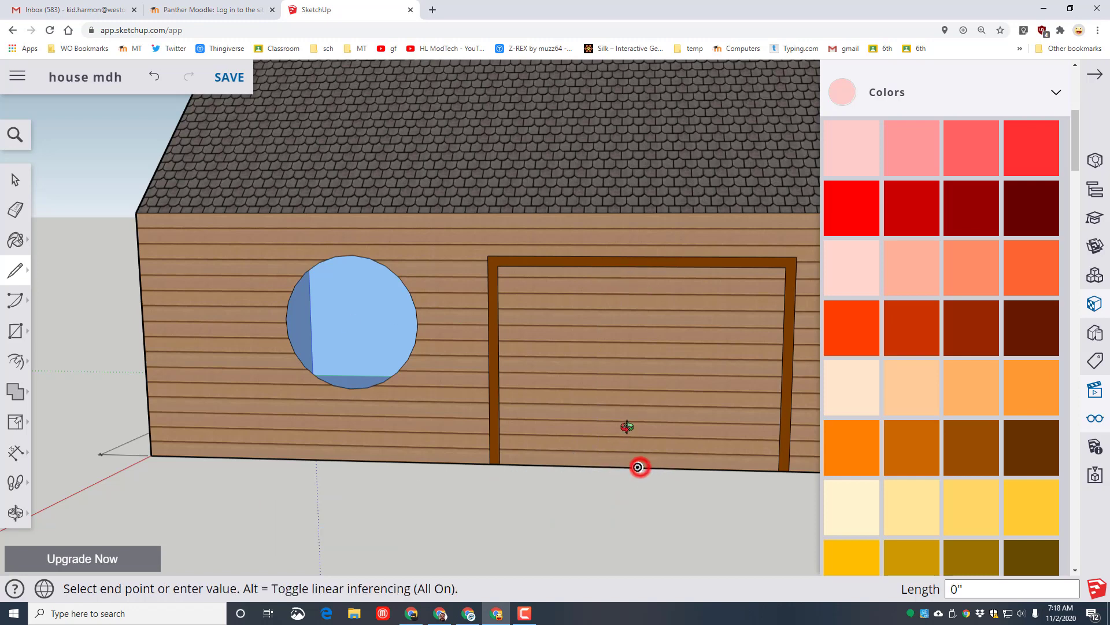
{"action": "left_click", "coordinate": [643, 267]}
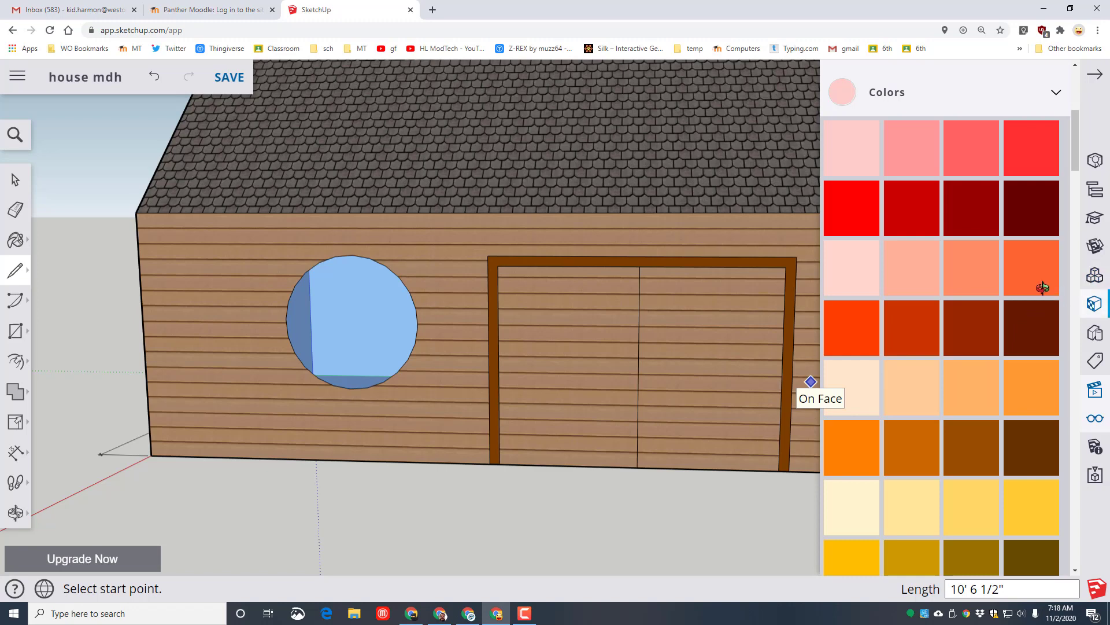
Paint both door panels with the translucent blue glass material from the Glass and Mirrors collection.
{"action": "scroll", "coordinate": [1043, 287], "scroll_direction": "up", "scroll_amount": 3}
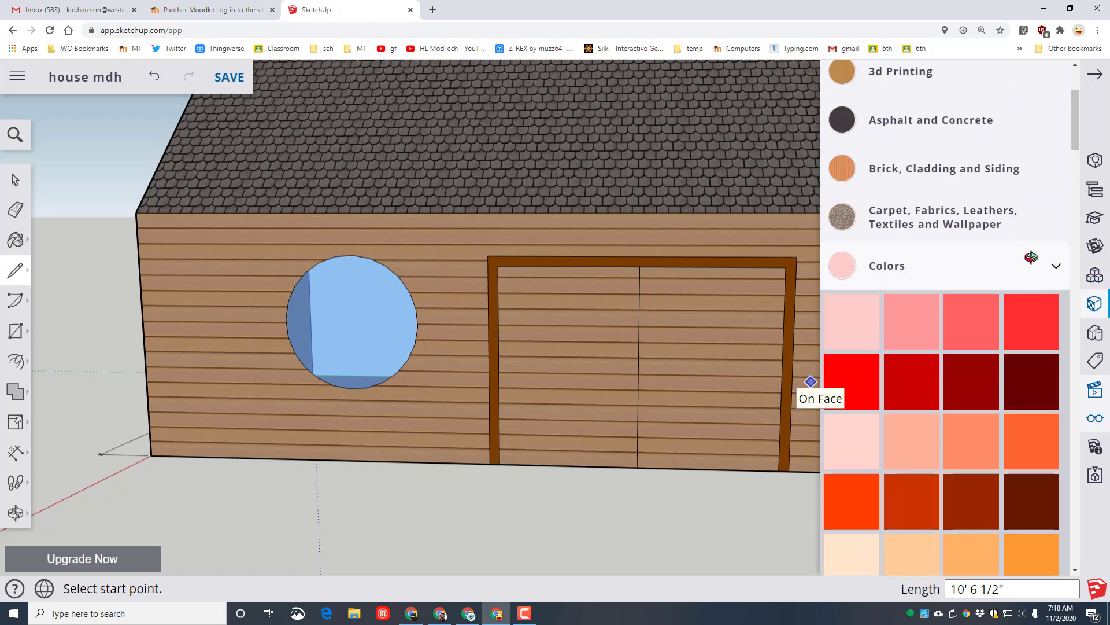
{"action": "left_click", "coordinate": [1063, 262]}
{"action": "left_click", "coordinate": [1019, 370]}
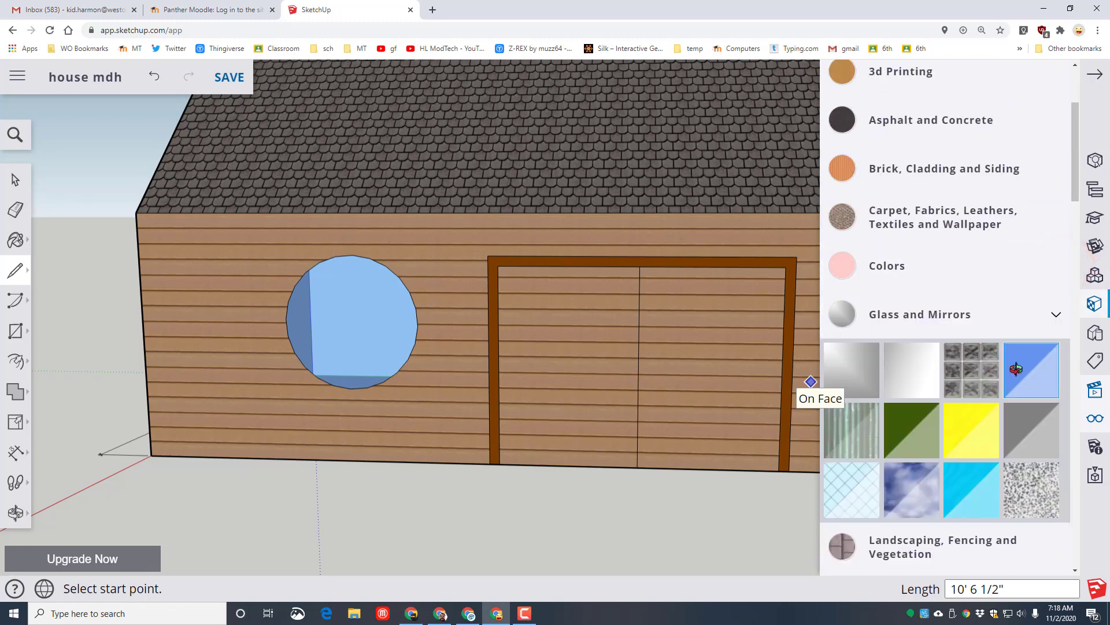
{"action": "left_click", "coordinate": [687, 362]}
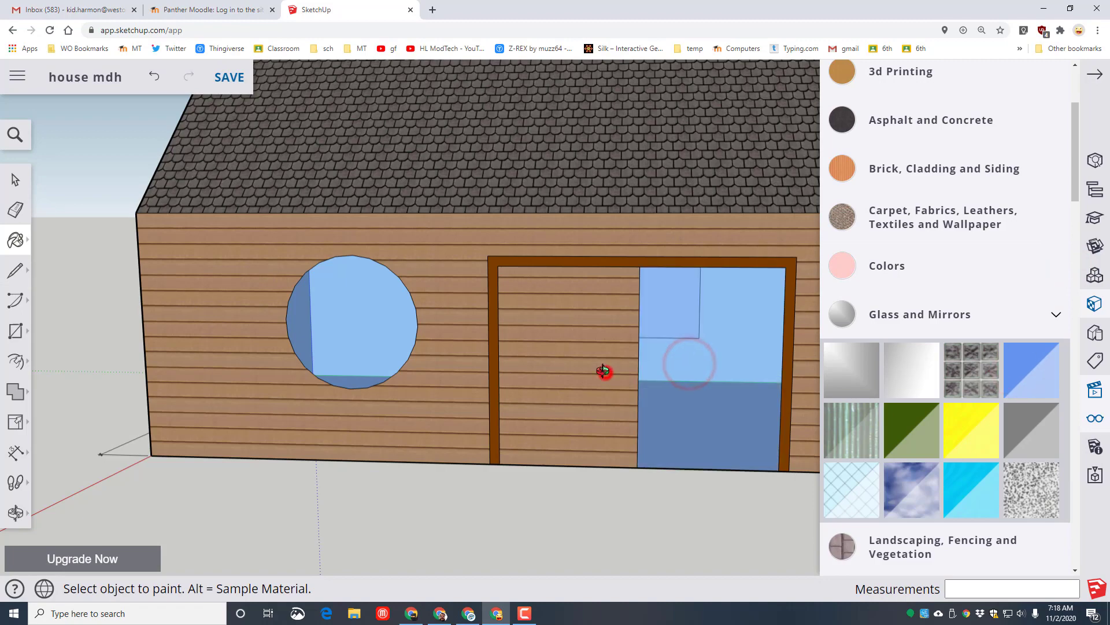
{"action": "left_click", "coordinate": [604, 371]}
Draw a full-height vertical line close to each side of the door's centre line to outline a narrow middle post.
{"action": "middle_click_drag", "start_coordinate": [657, 469], "coordinate": [624, 301]}
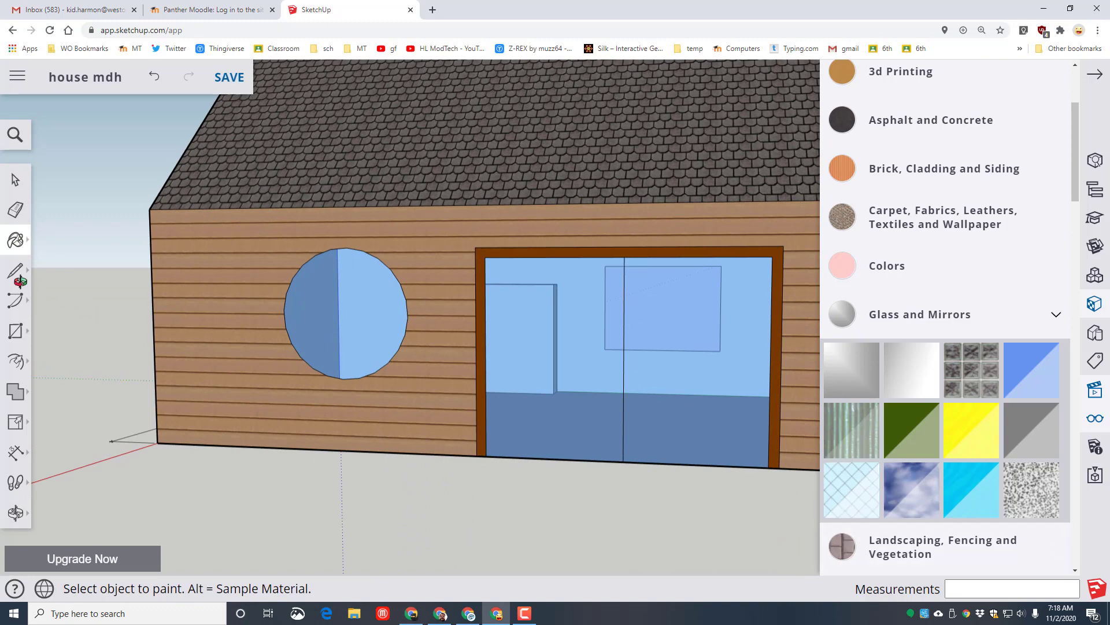
{"action": "left_click", "coordinate": [5, 272]}
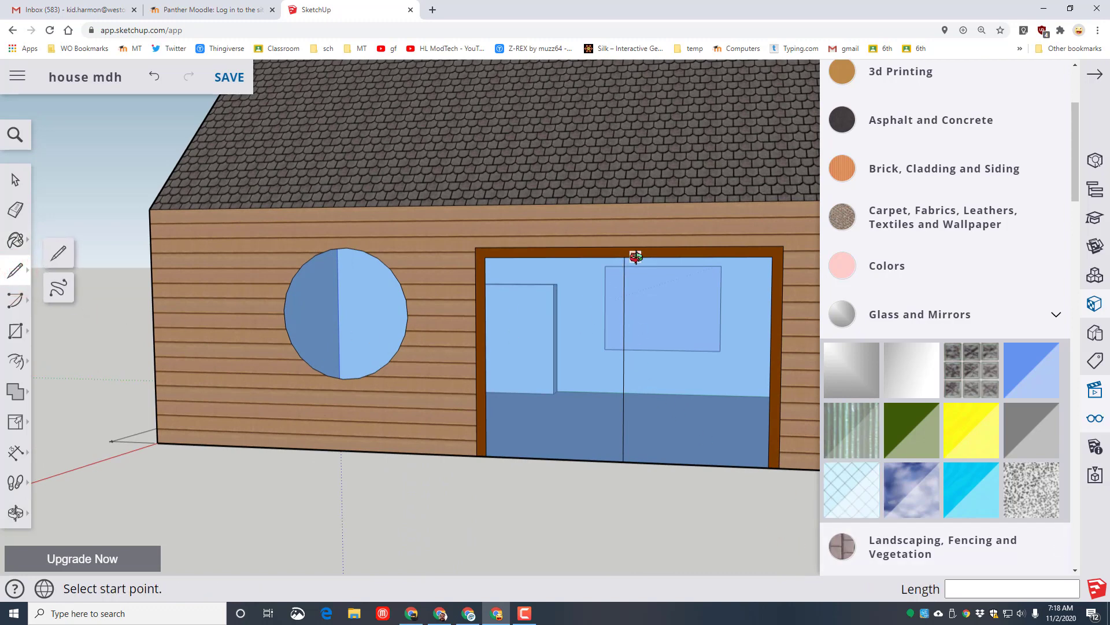
{"action": "scroll", "coordinate": [632, 257], "scroll_direction": "up", "scroll_amount": 3}
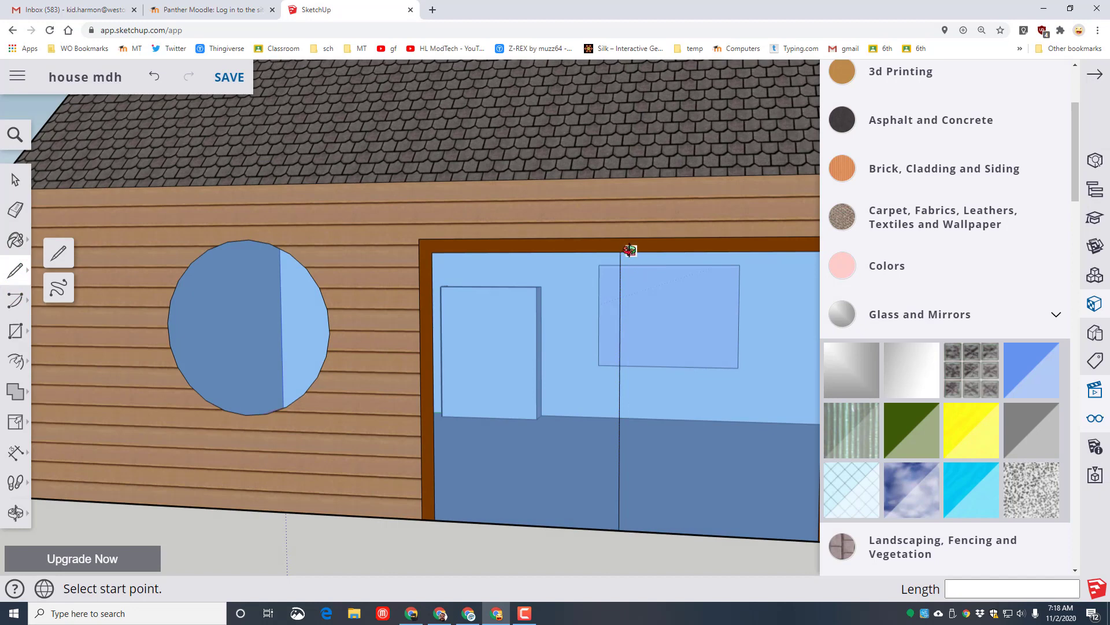
{"action": "left_click", "coordinate": [629, 251]}
{"action": "left_click", "coordinate": [629, 526]}
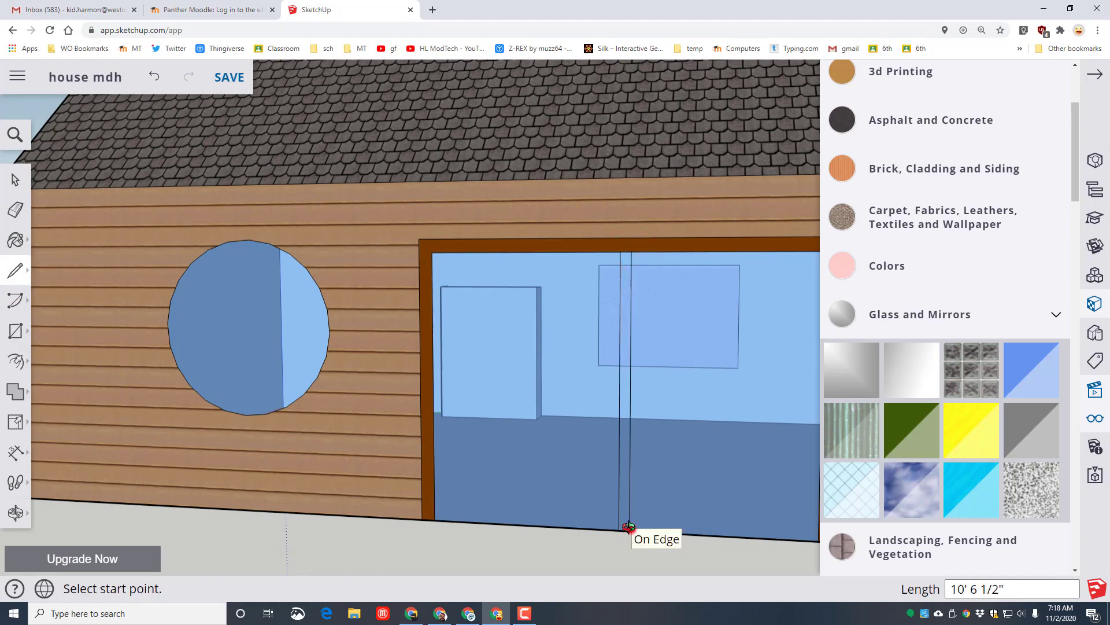
{"action": "left_click", "coordinate": [606, 253]}
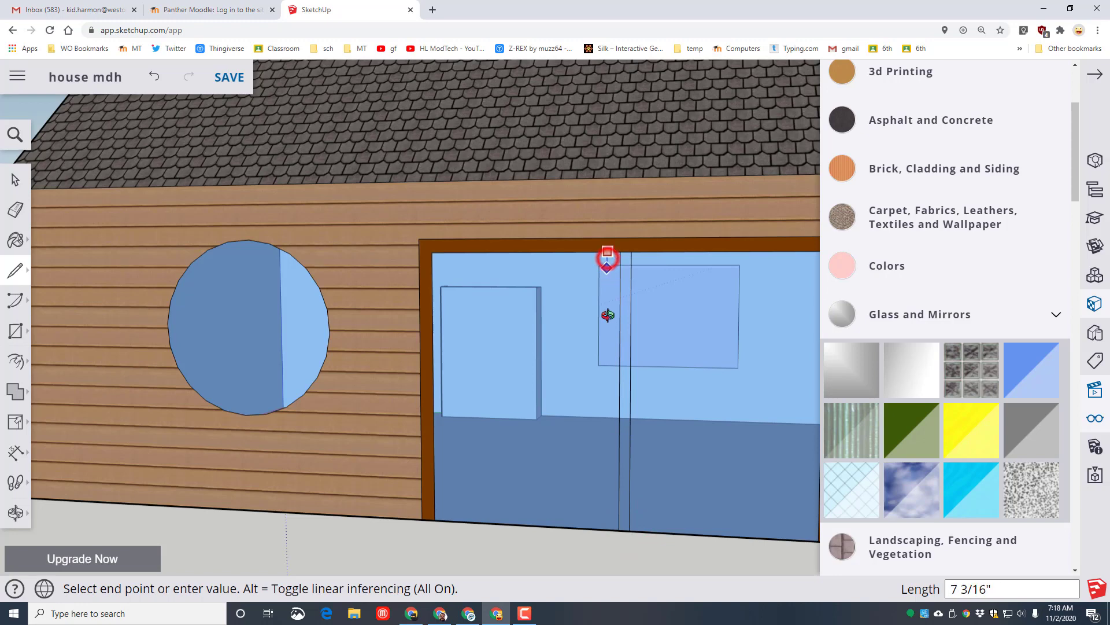
{"action": "left_click", "coordinate": [605, 527]}
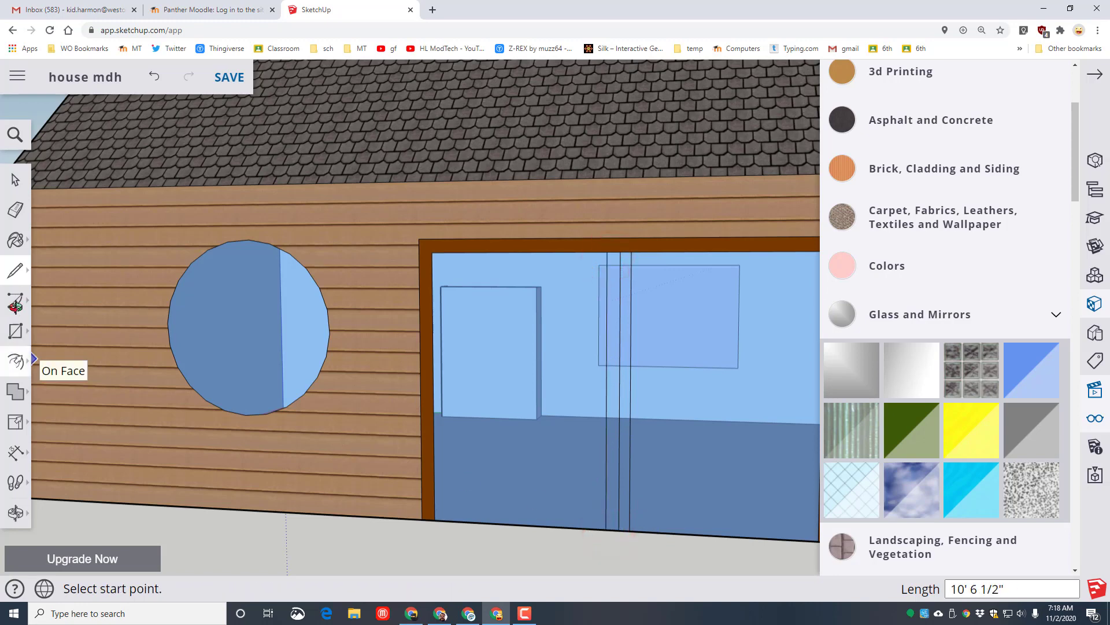
Make the narrow middle strip one solid brown post matching the frame, erasing the leftover lines within it and at its upper end.
{"action": "left_click", "coordinate": [18, 206]}
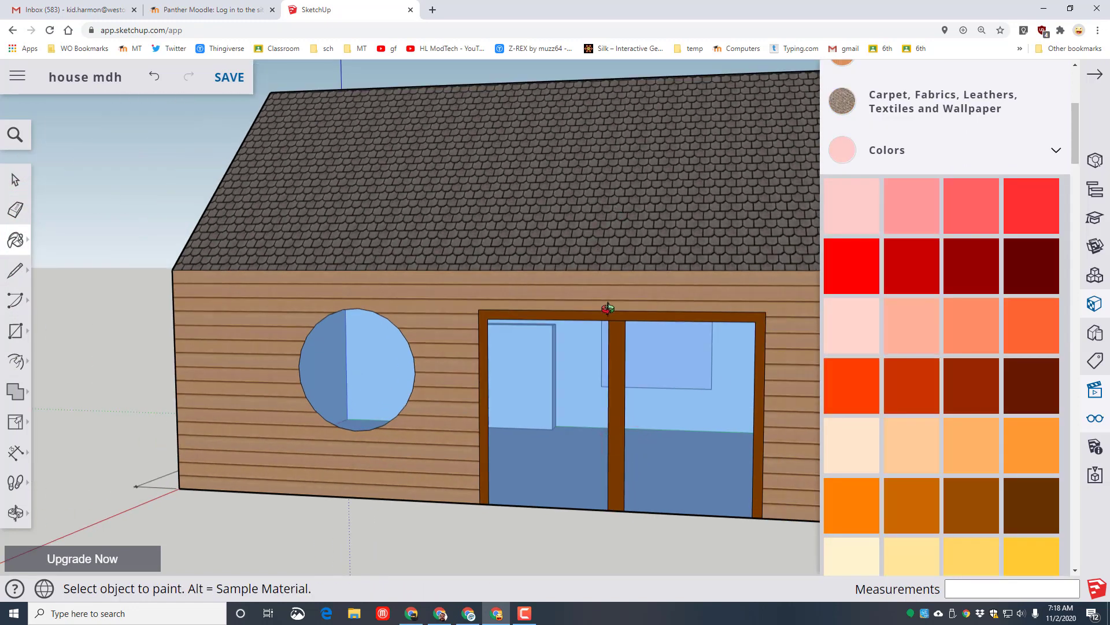
{"action": "left_click", "coordinate": [16, 209]}
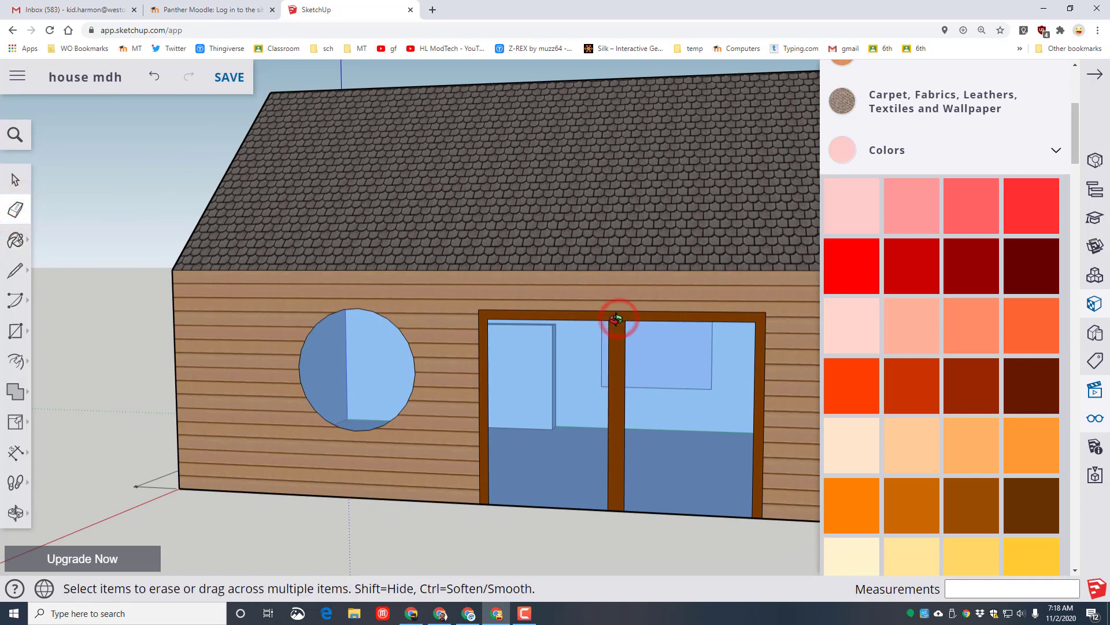
Draw a six-sided window with a radius of about 2' 7" high on the blank gable wall and paint it with translucent cyan glass.
{"action": "mouse_move", "coordinate": [574, 441]}
{"action": "middle_mouse_down"}
{"action": "mouse_move", "coordinate": [619, 550]}
{"action": "mouse_move", "coordinate": [723, 567]}
{"action": "mouse_move", "coordinate": [374, 531]}
{"action": "mouse_move", "coordinate": [382, 518]}
{"action": "mouse_move", "coordinate": [540, 545]}
{"action": "mouse_move", "coordinate": [706, 550]}
{"action": "mouse_move", "coordinate": [464, 560]}
{"action": "mouse_move", "coordinate": [19, 513]}
{"action": "middle_mouse_up"}
{"action": "left_click", "coordinate": [19, 513]}
{"action": "left_click", "coordinate": [62, 436]}
{"action": "left_click_drag", "start_coordinate": [491, 436], "coordinate": [573, 356]}
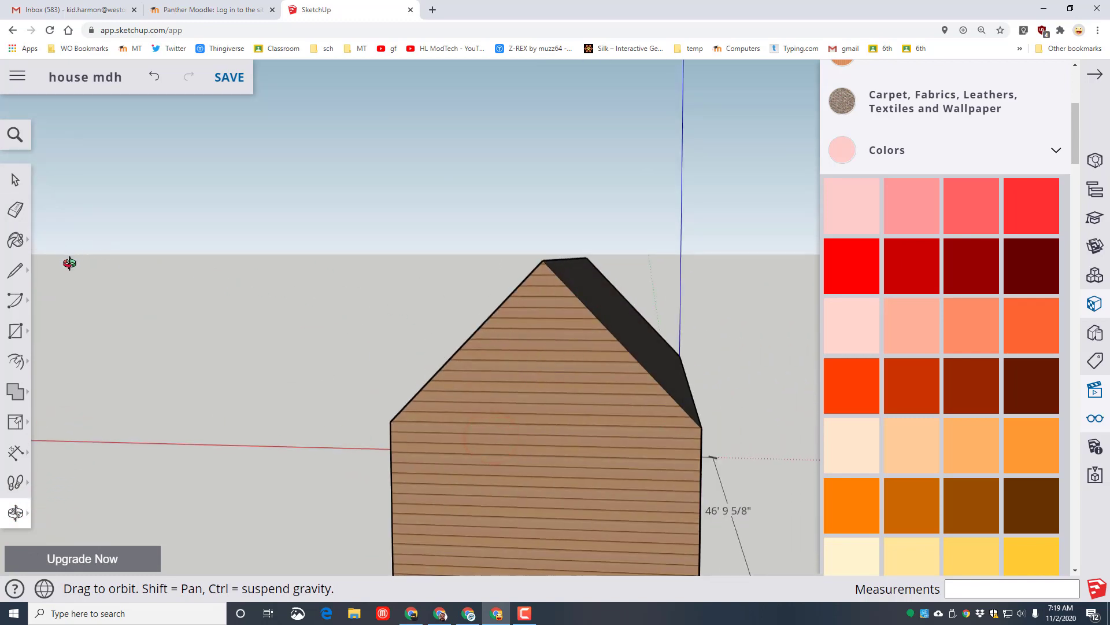
{"action": "left_click", "coordinate": [15, 331]}
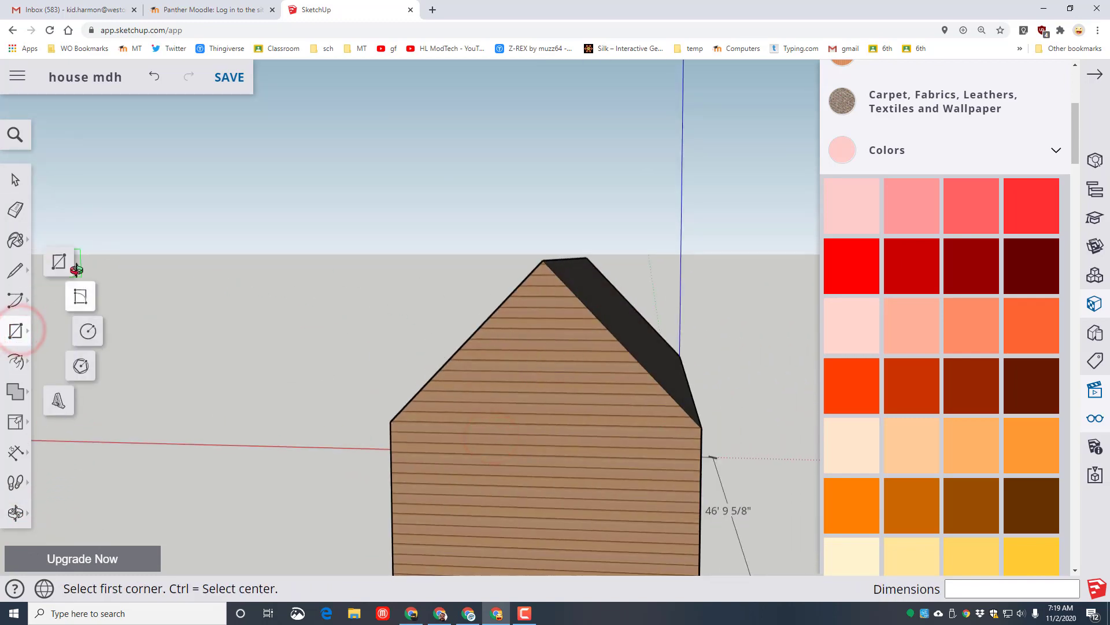
{"action": "left_click", "coordinate": [81, 366]}
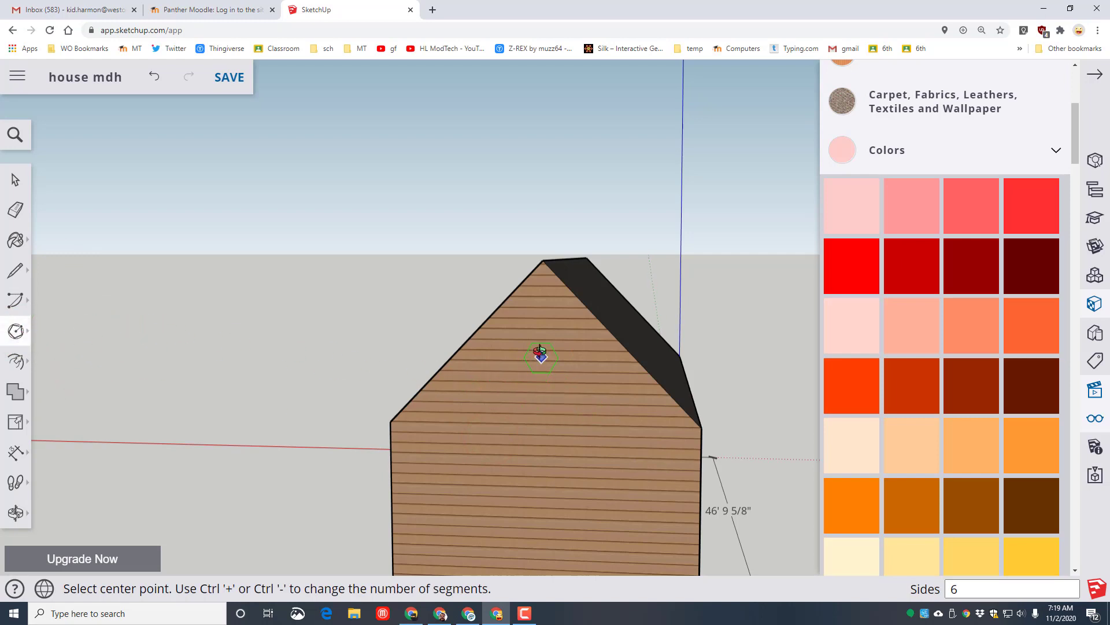
{"action": "left_click", "coordinate": [542, 346]}
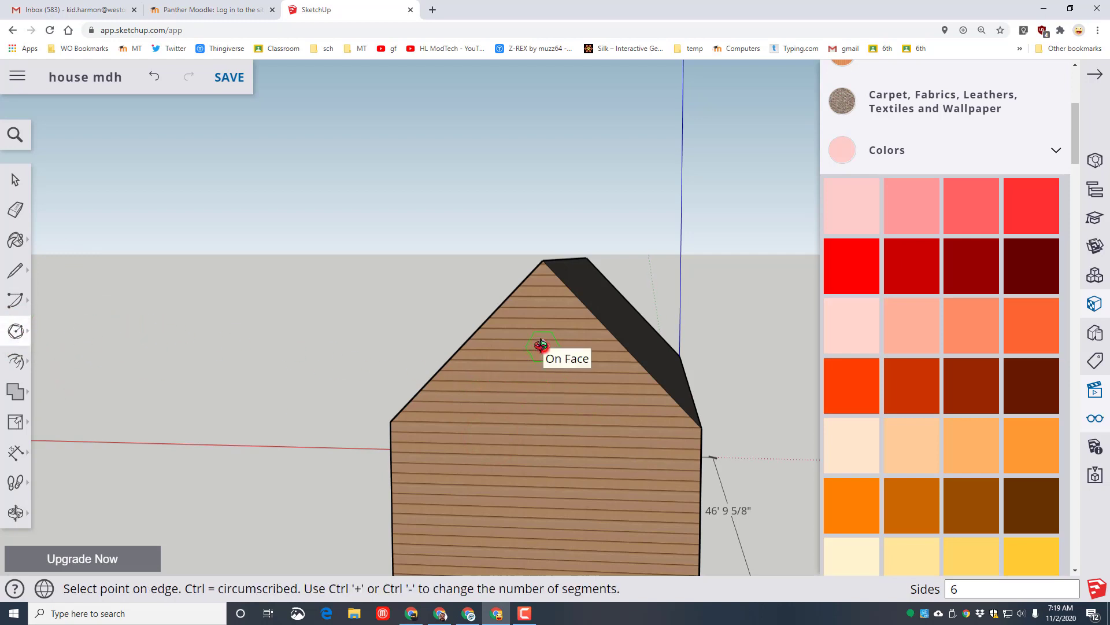
{"action": "left_click", "coordinate": [537, 378]}
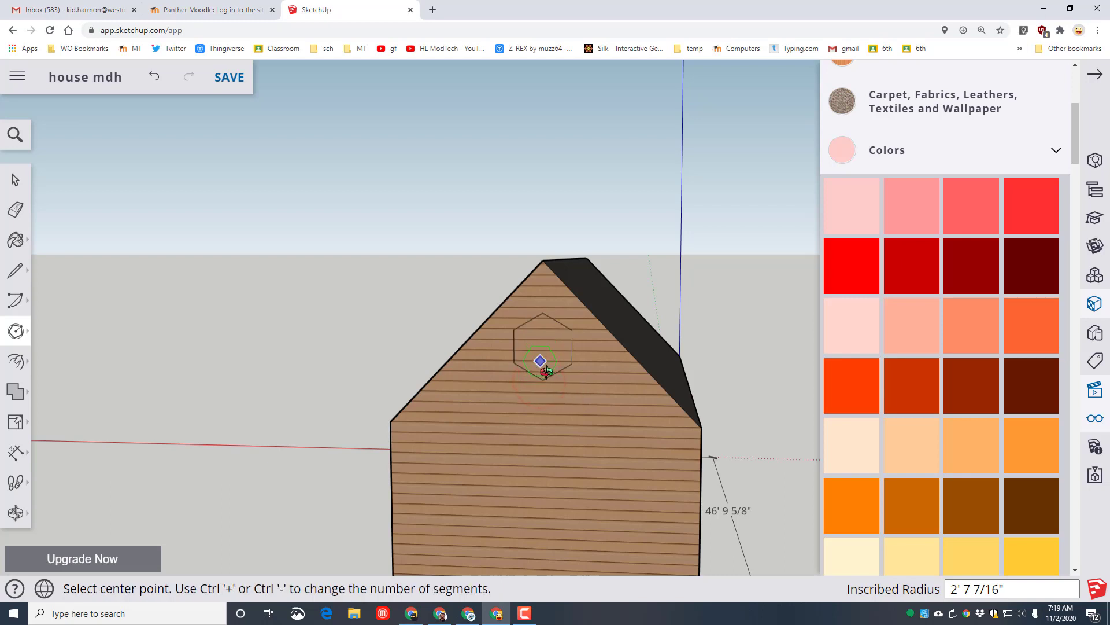
{"action": "left_click", "coordinate": [1051, 144]}
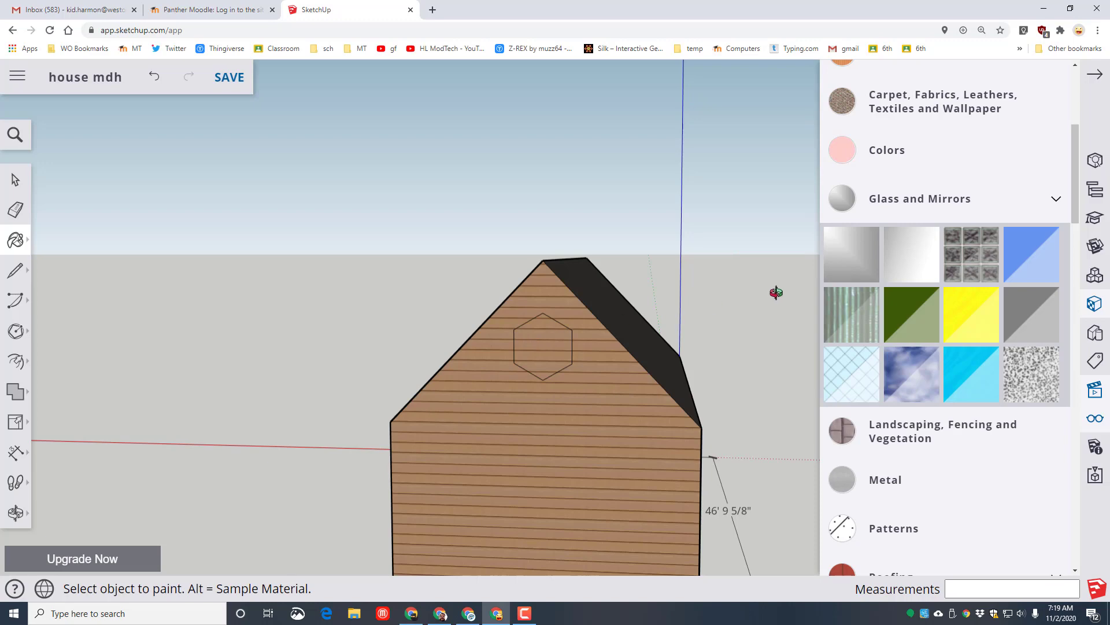
{"action": "left_click", "coordinate": [541, 341]}
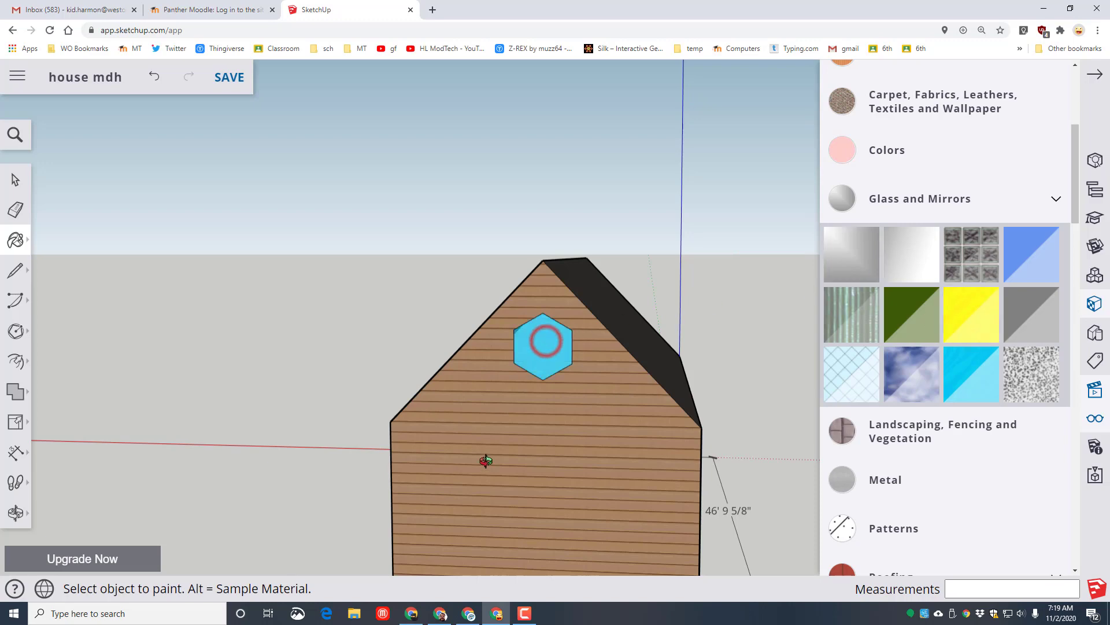
Check the finished house from several sides and save the model.
{"action": "middle_click_drag", "start_coordinate": [272, 417], "coordinate": [391, 495]}
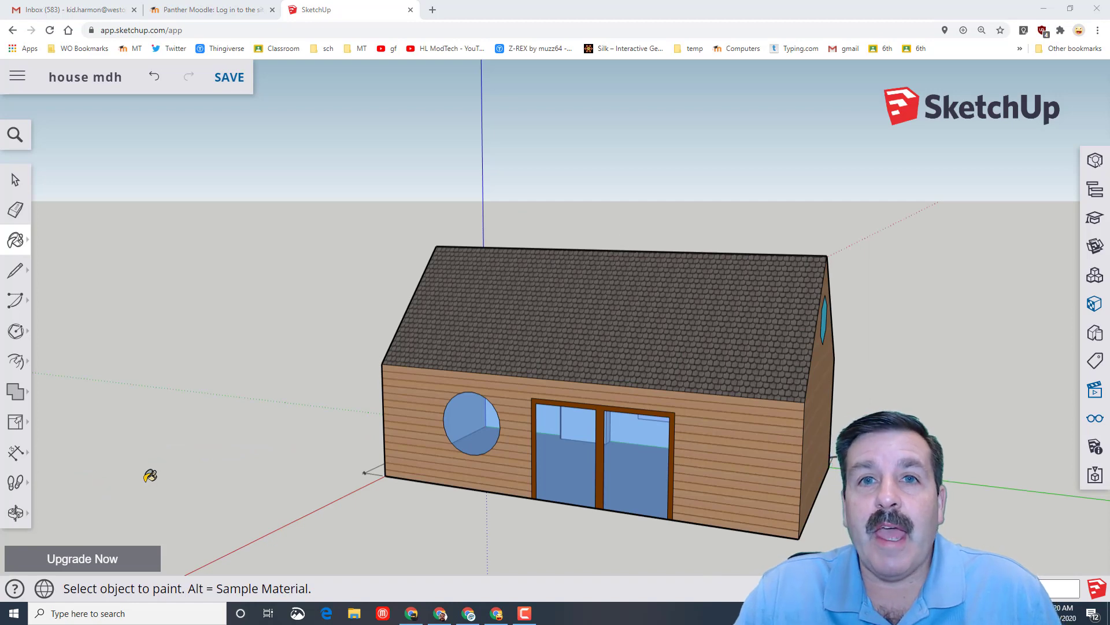
{"action": "mouse_move", "coordinate": [150, 476]}
{"action": "middle_mouse_down"}
{"action": "mouse_move", "coordinate": [164, 488]}
{"action": "mouse_move", "coordinate": [538, 521]}
{"action": "mouse_move", "coordinate": [387, 475]}
{"action": "middle_mouse_up"}
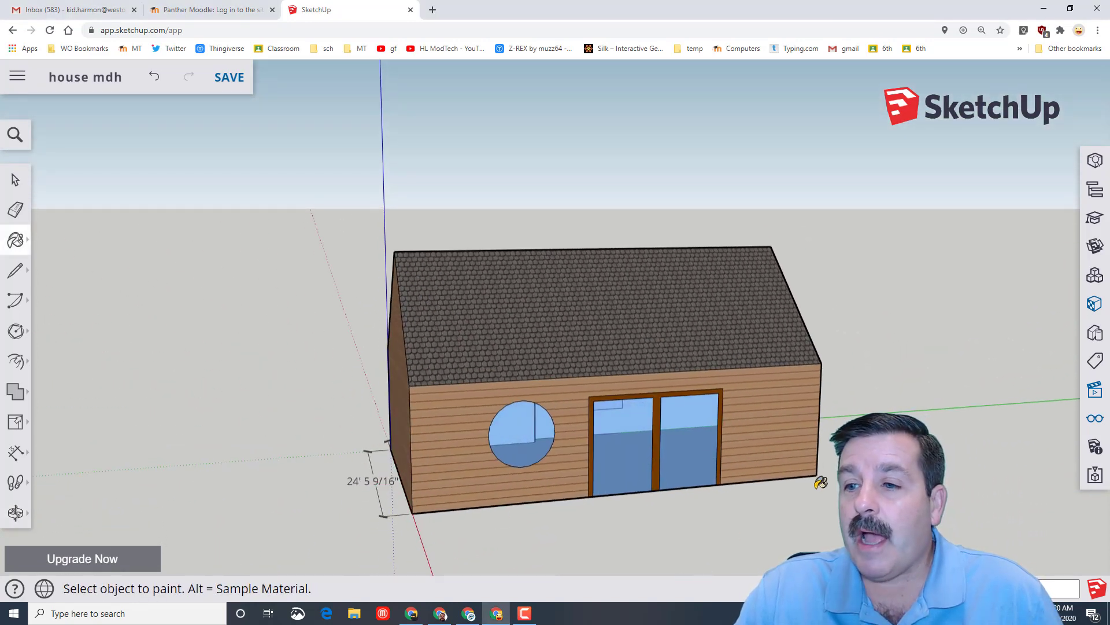
{"action": "middle_click_drag", "start_coordinate": [821, 482], "coordinate": [723, 490]}
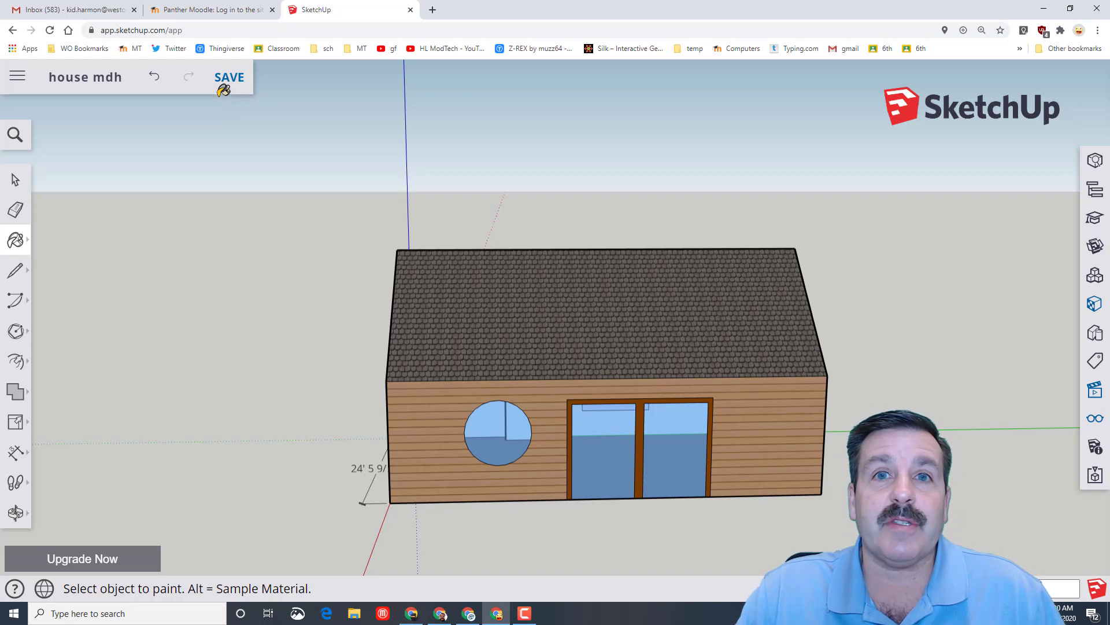
{"action": "left_click", "coordinate": [227, 80]}
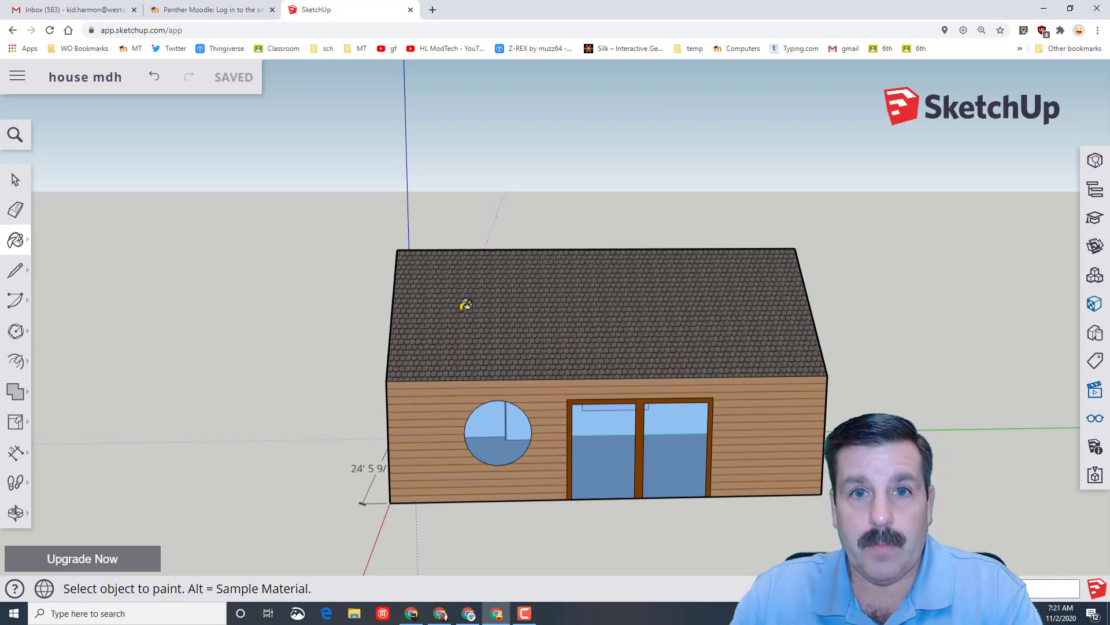
{"action": "left_click", "coordinate": [16, 181]}
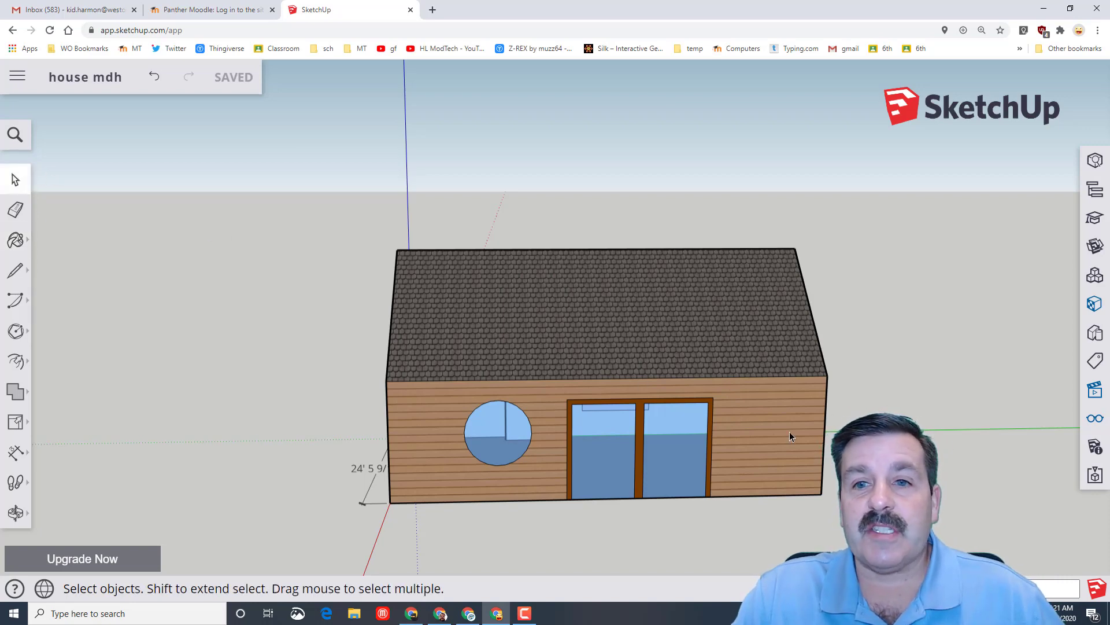
{"action": "key", "text": "o"}
{"action": "left_click_drag", "start_coordinate": [789, 432], "coordinate": [758, 424]}
{"action": "key", "text": "space"}
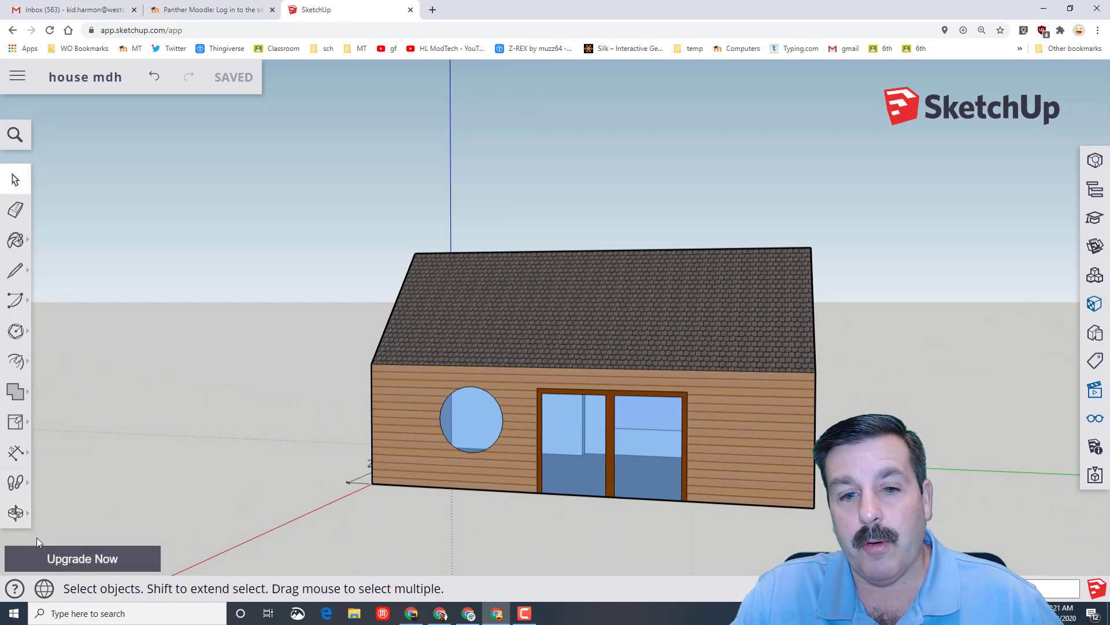
{"action": "left_click", "coordinate": [15, 512]}
{"action": "left_click", "coordinate": [69, 443]}
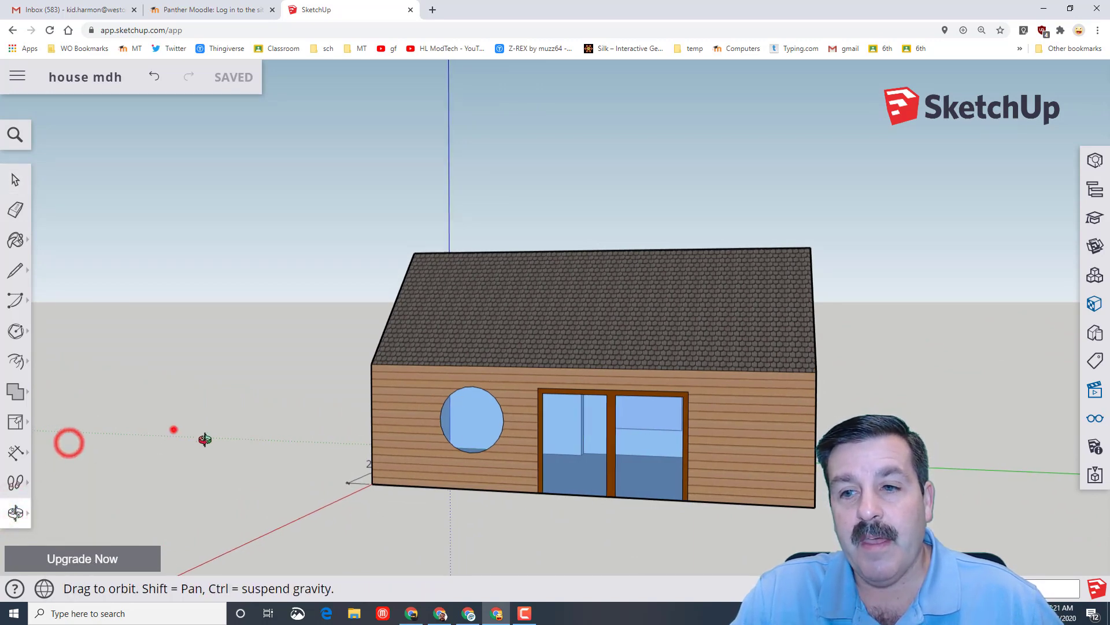
Export a PNG image of the house showing the glass-door side and the six-sided window's gable, turning off future large-image confirmations.
{"action": "left_click_drag", "start_coordinate": [204, 440], "coordinate": [755, 557]}
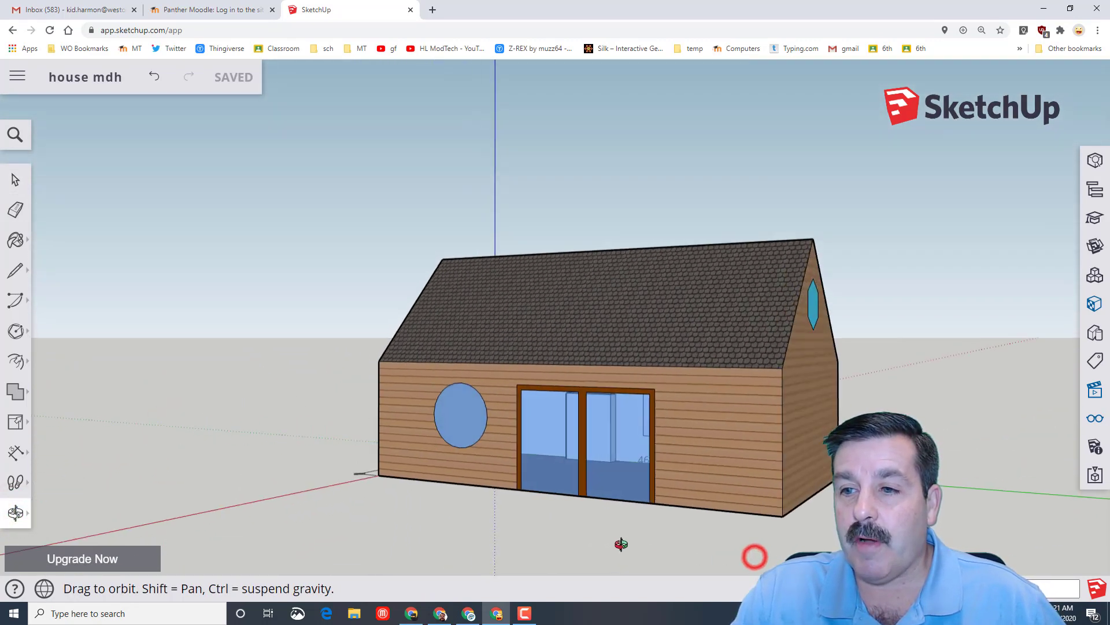
{"action": "left_click_drag", "start_coordinate": [621, 543], "coordinate": [619, 560]}
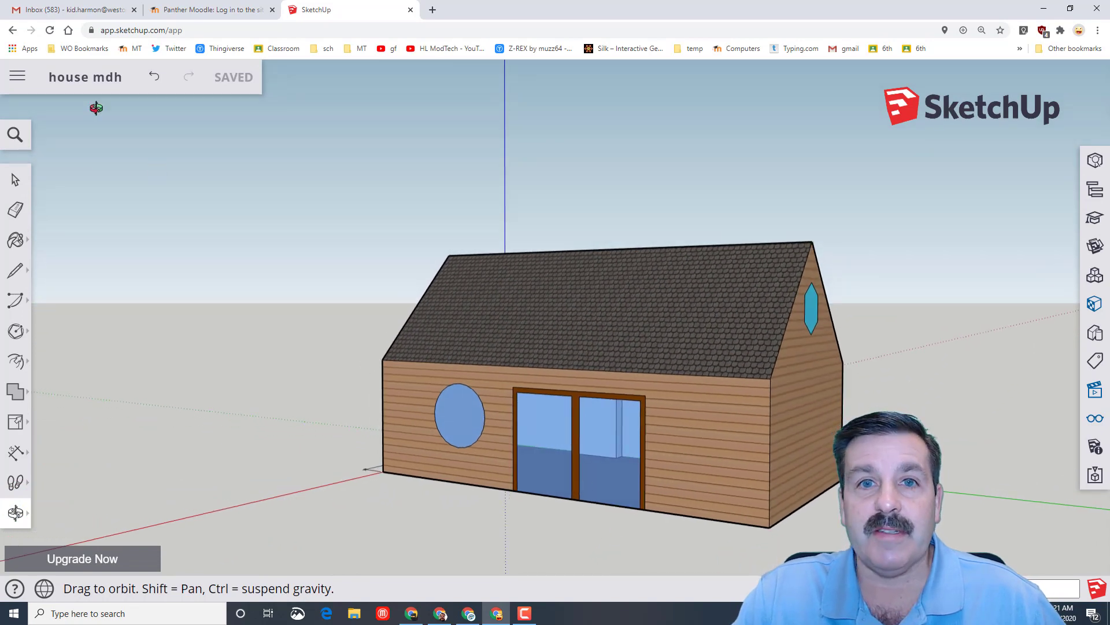
{"action": "left_click", "coordinate": [18, 79]}
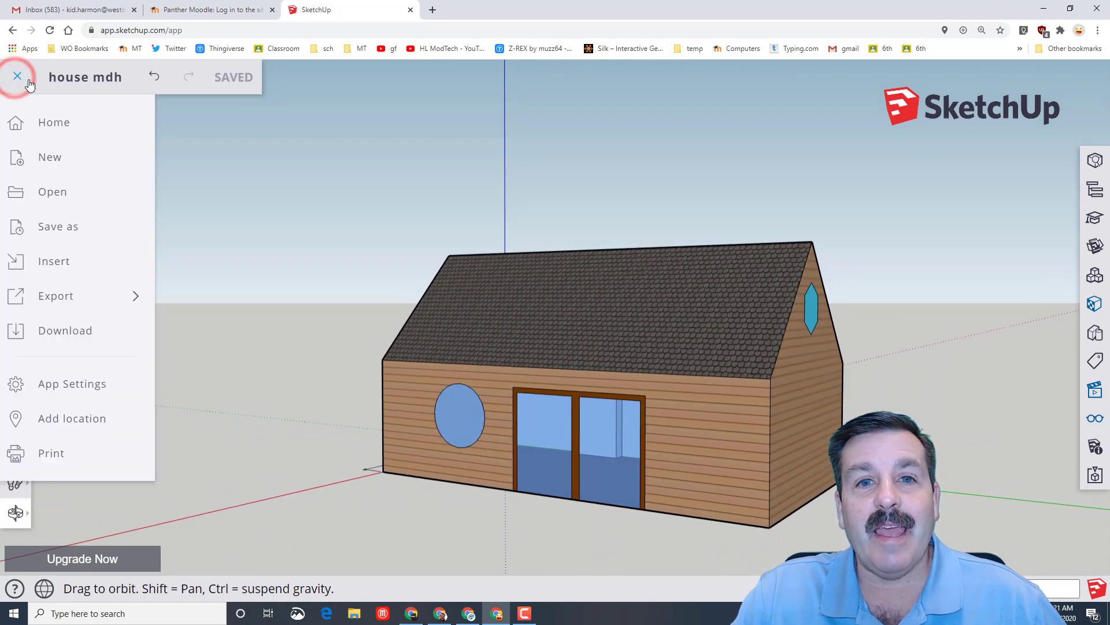
{"action": "left_click", "coordinate": [54, 295]}
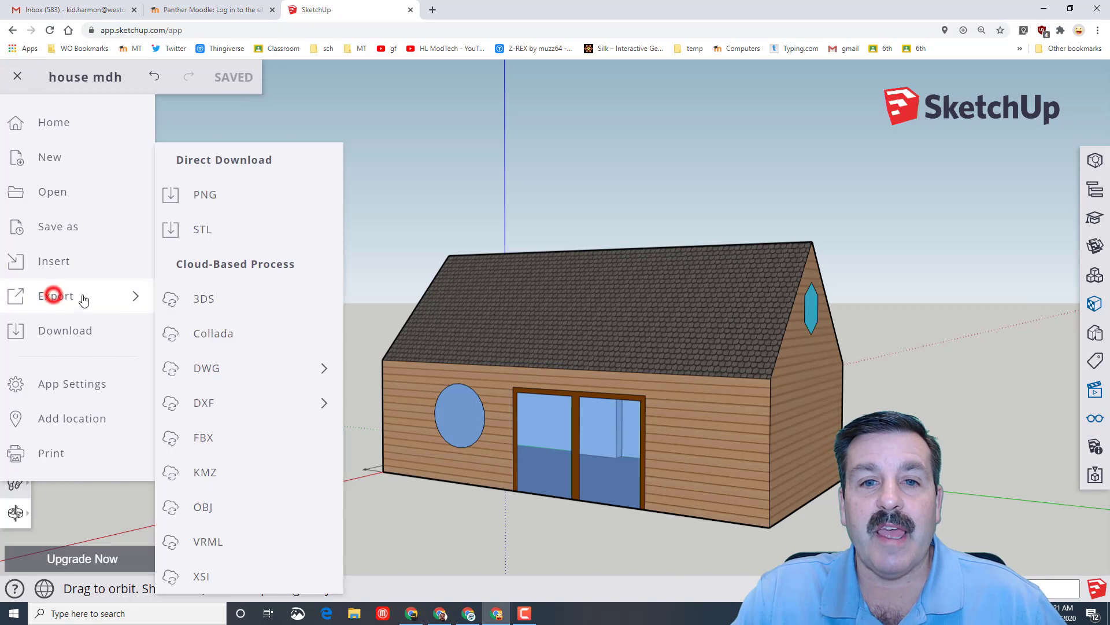
{"action": "left_click", "coordinate": [212, 196]}
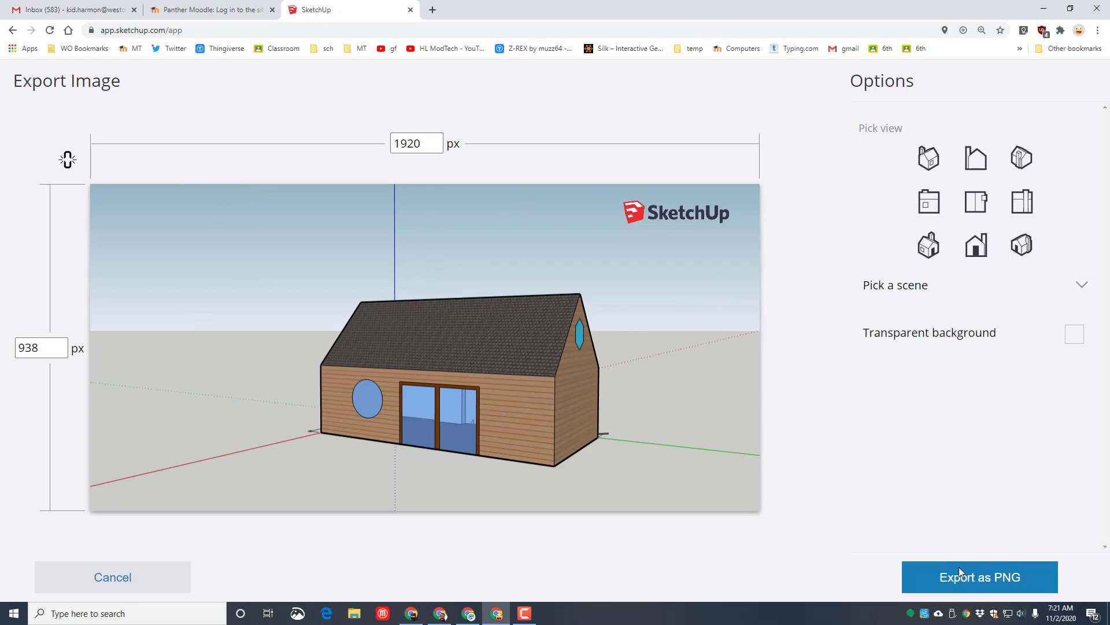
{"action": "left_click", "coordinate": [960, 574]}
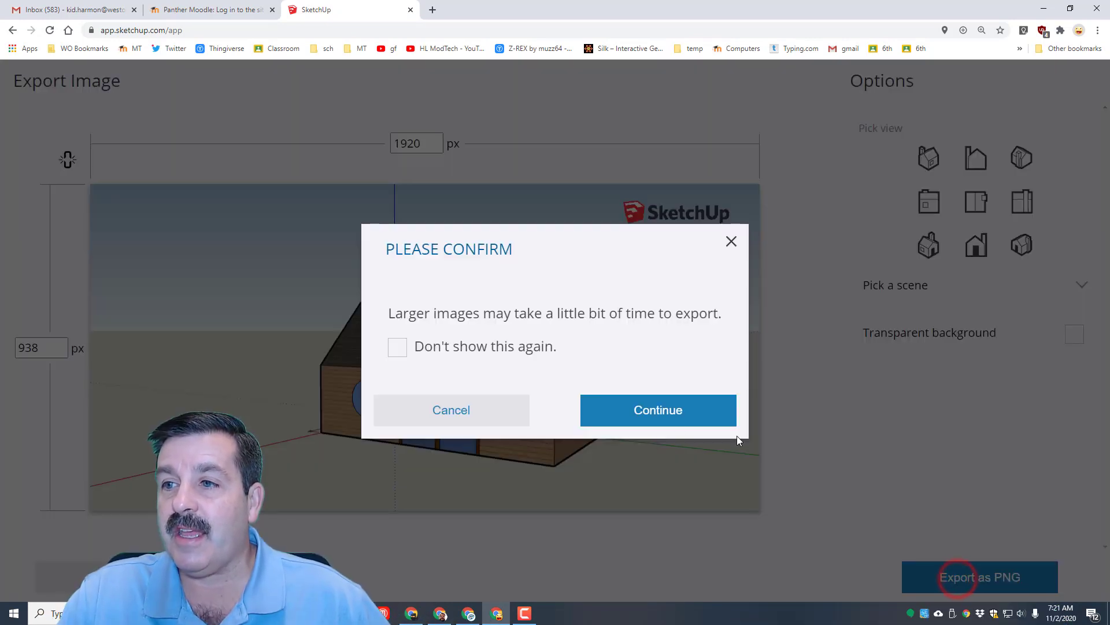
{"action": "left_click", "coordinate": [492, 347]}
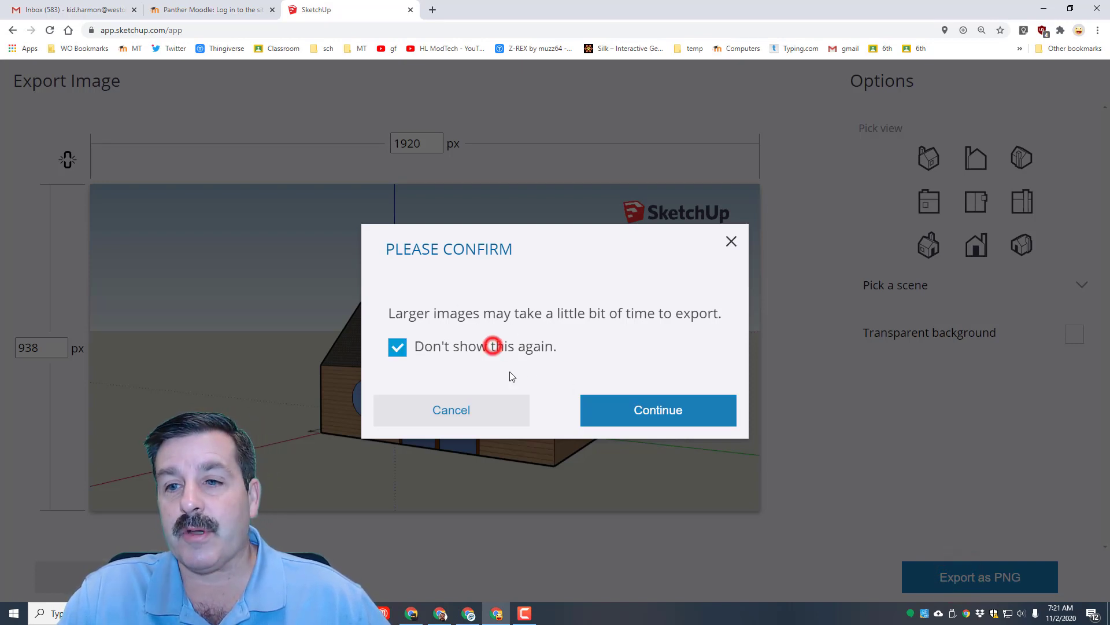
{"action": "left_click", "coordinate": [620, 410]}
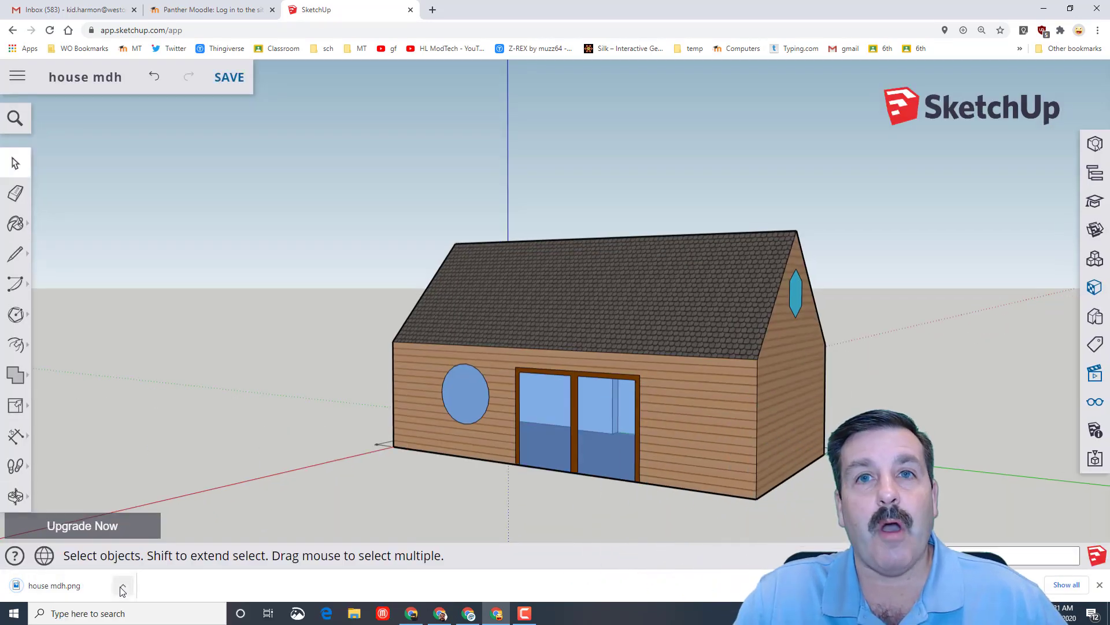
Show the downloaded house mdh.png in its folder.
{"action": "left_click", "coordinate": [123, 586]}
{"action": "left_click", "coordinate": [144, 549]}
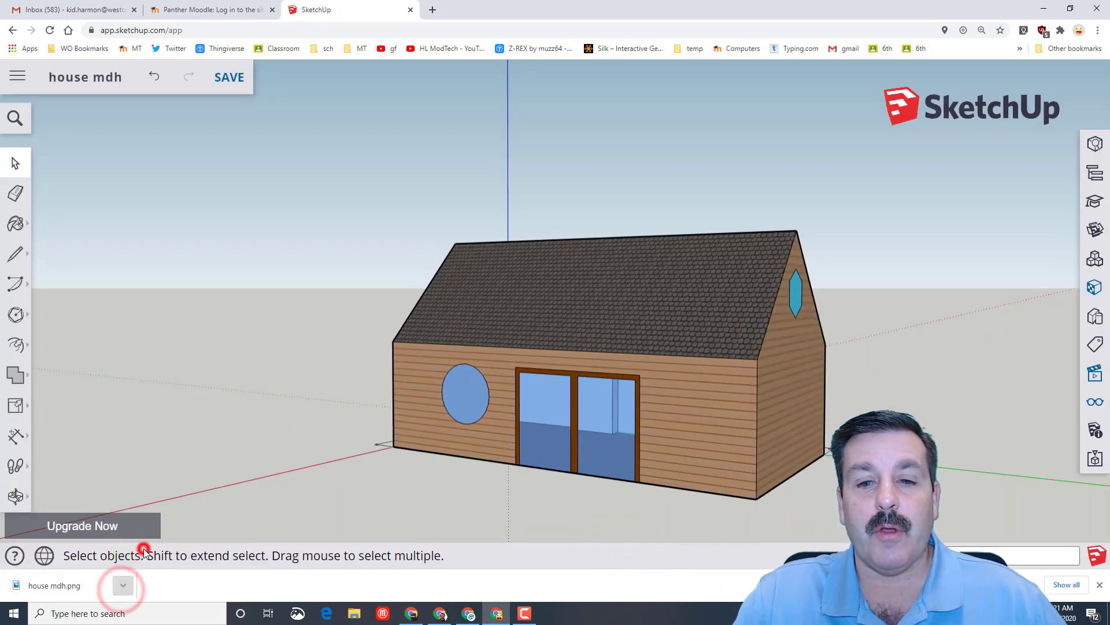